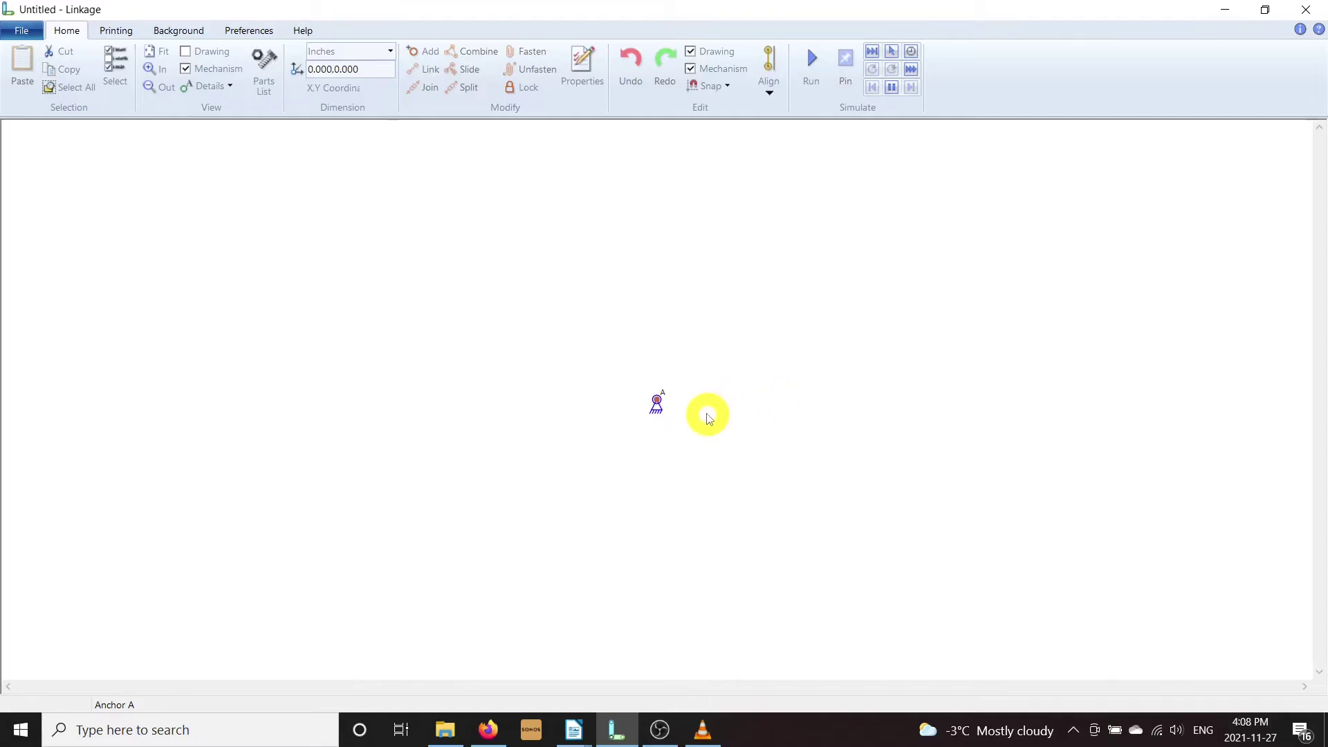
# Step: Add an anchor to the right of anchor A and set its coordinates to 3, 0
pyautogui.scroll(-3, 708, 418)
pyautogui.moveTo(700, 392); pyautogui.dragTo(627, 323)
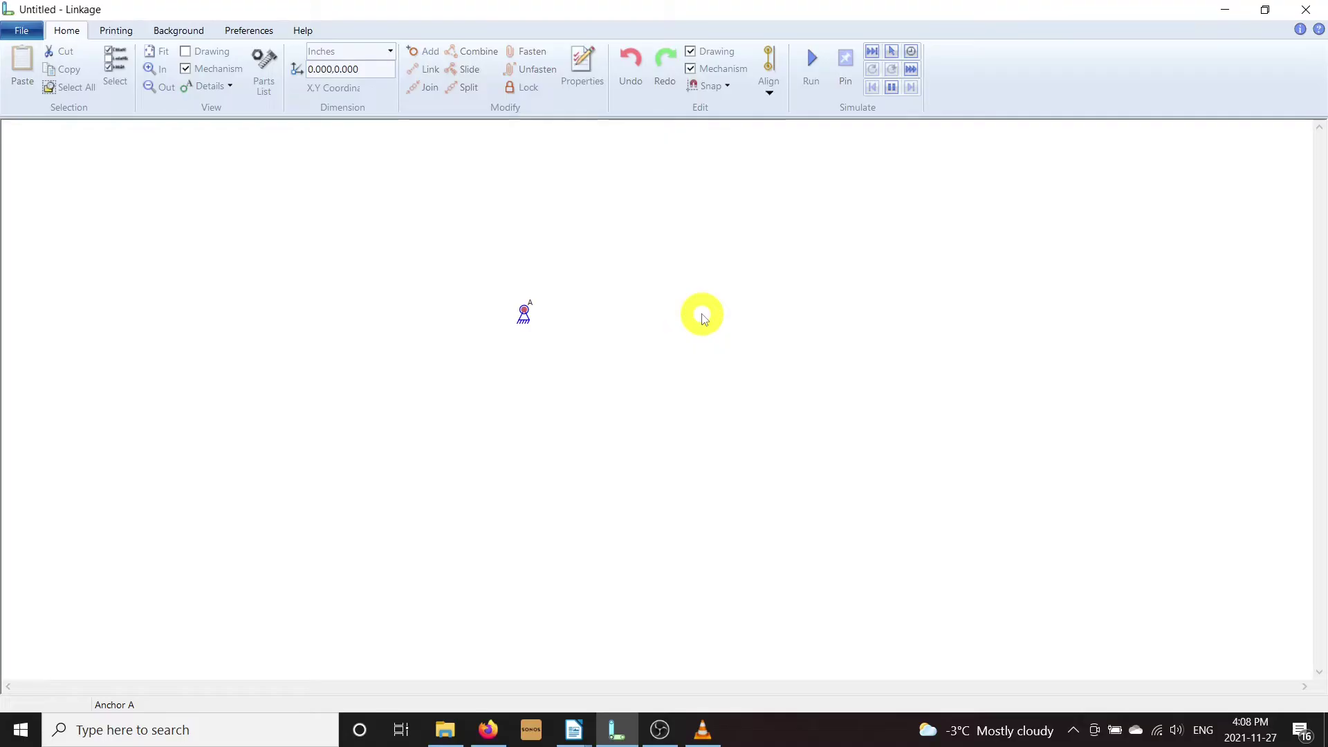
pyautogui.rightClick(756, 310)
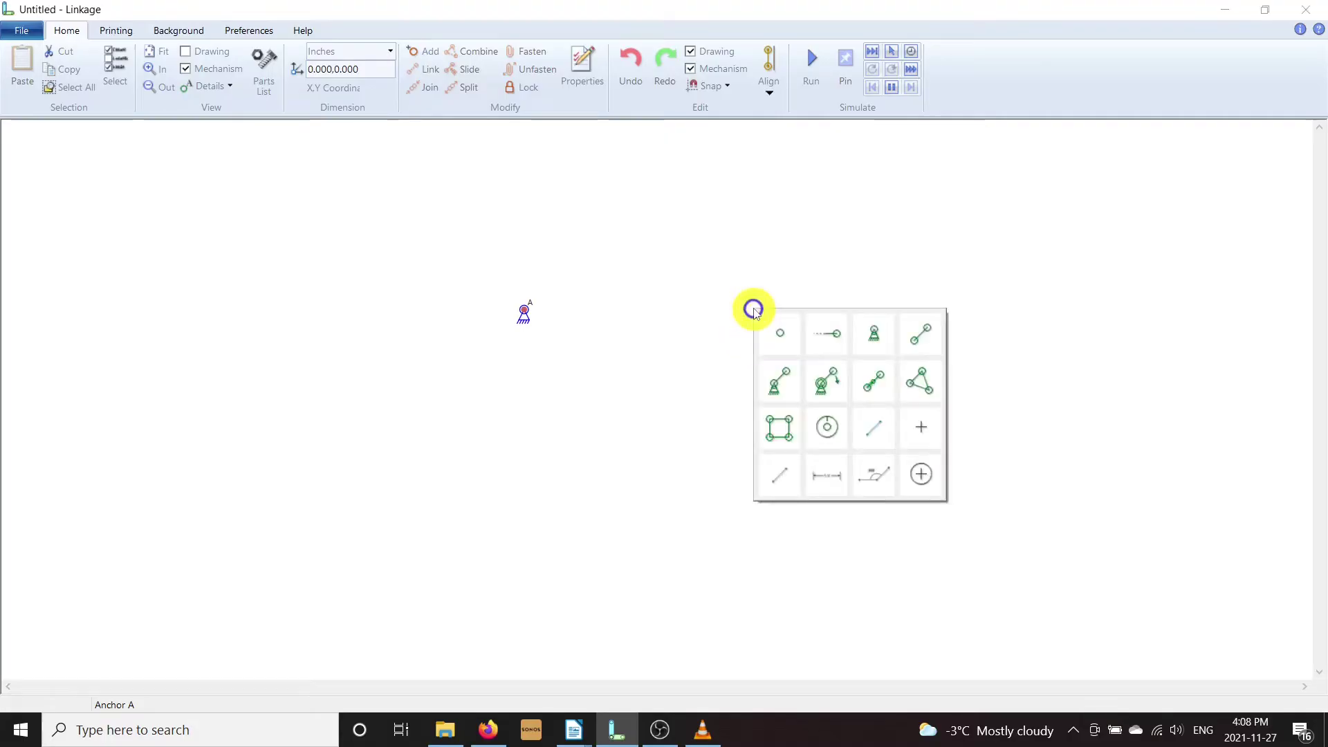
pyautogui.click(871, 337)
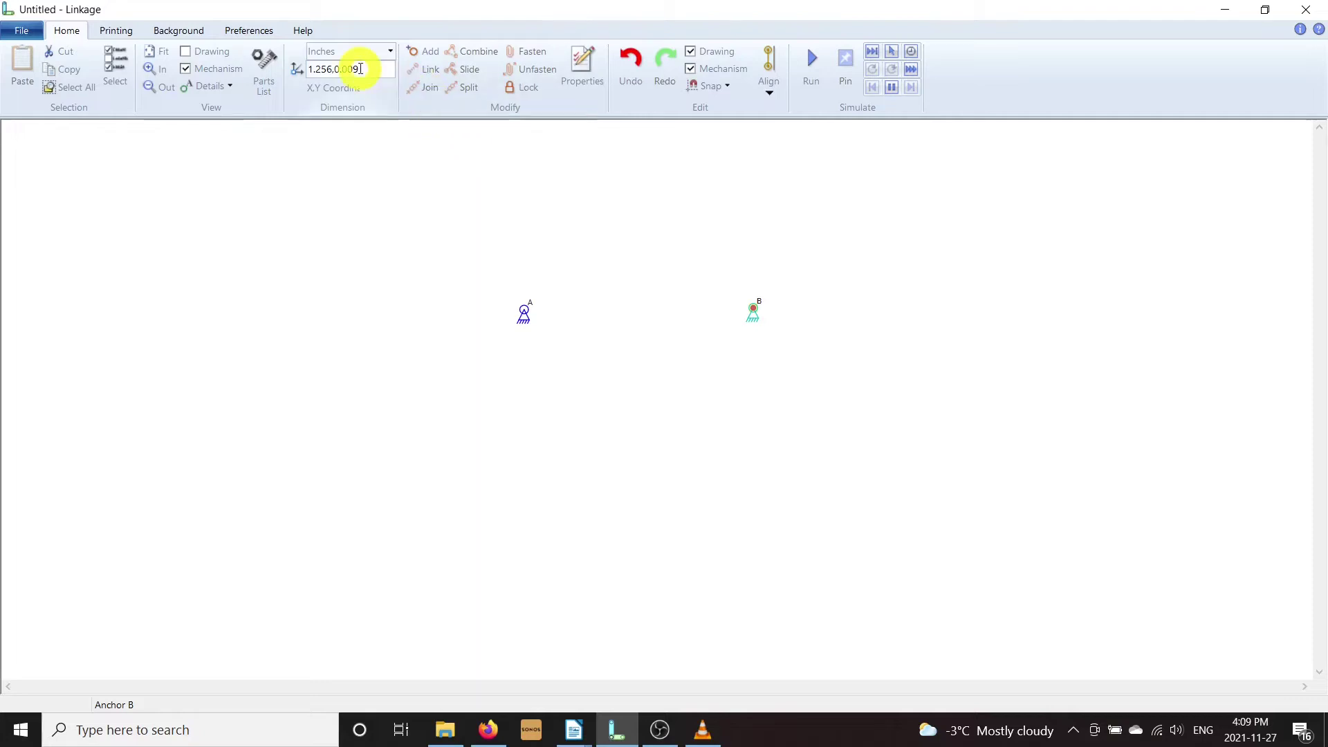
pyautogui.click(663, 289)
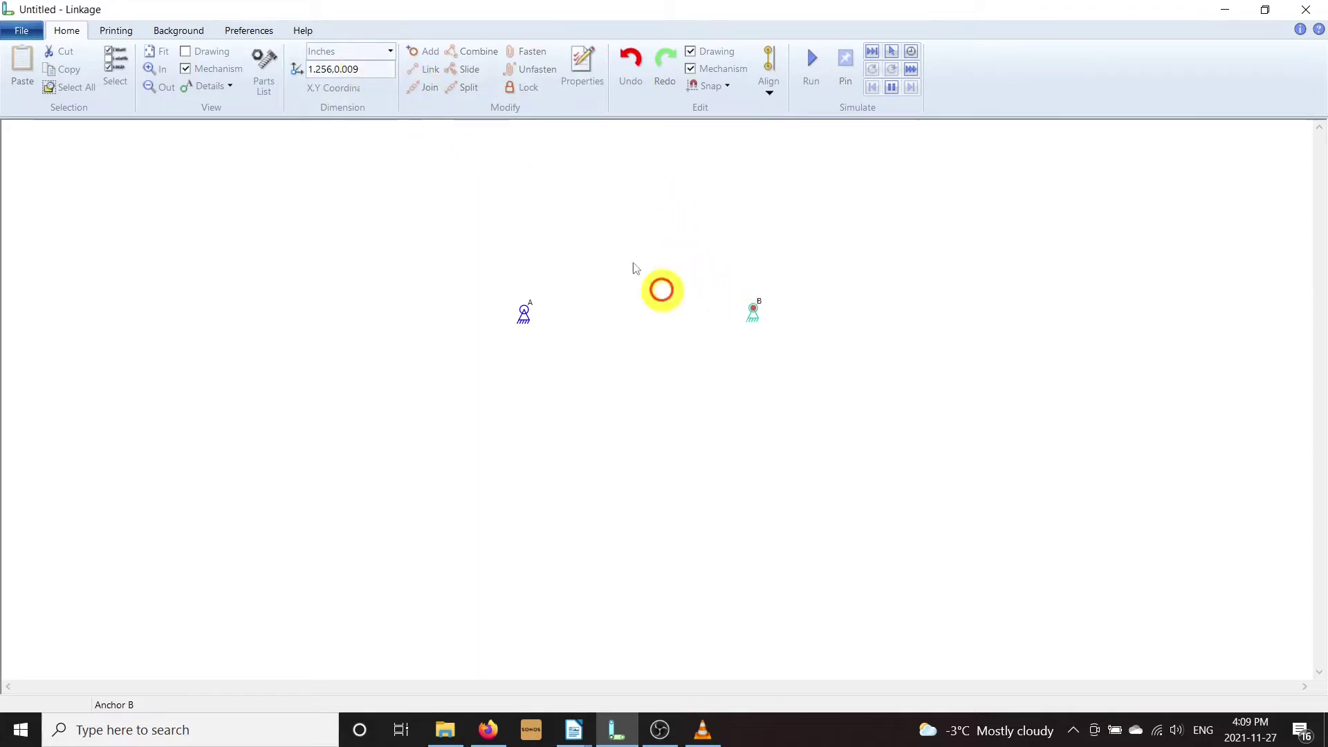
pyautogui.click(315, 68)
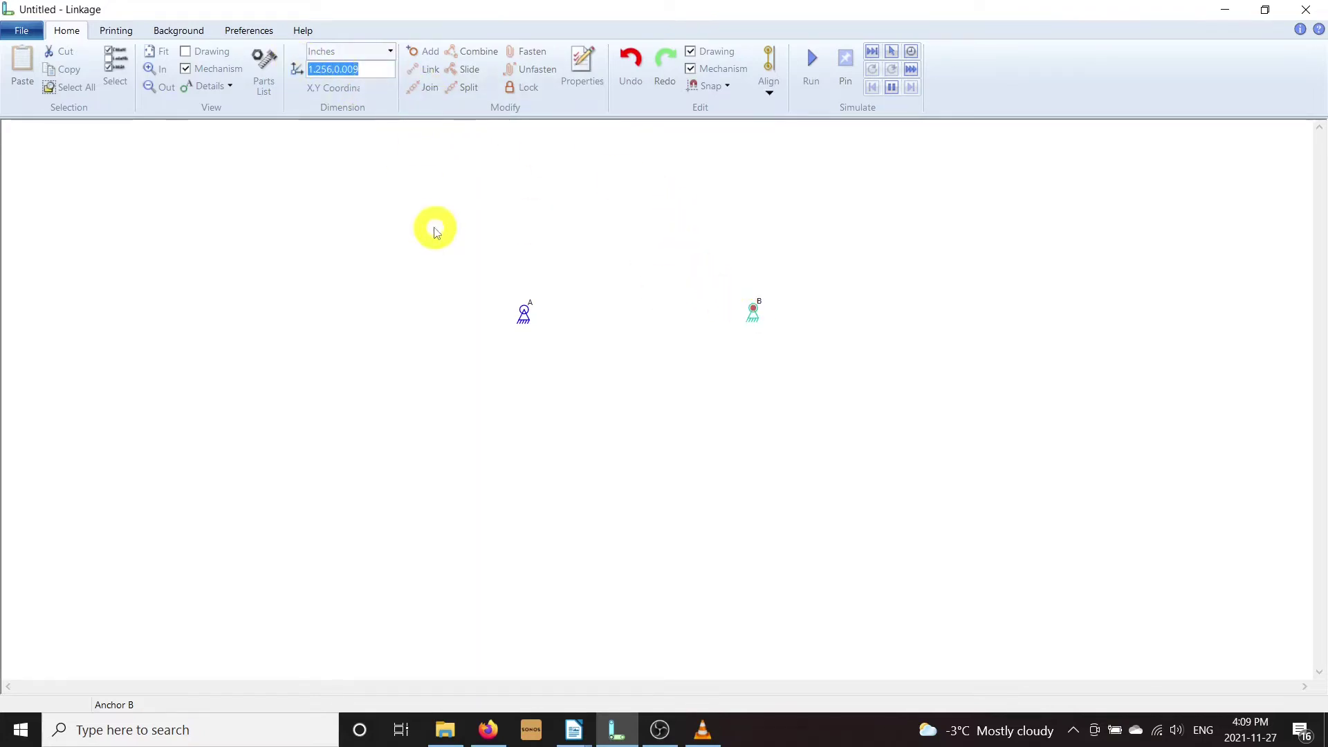
pyautogui.write('3')
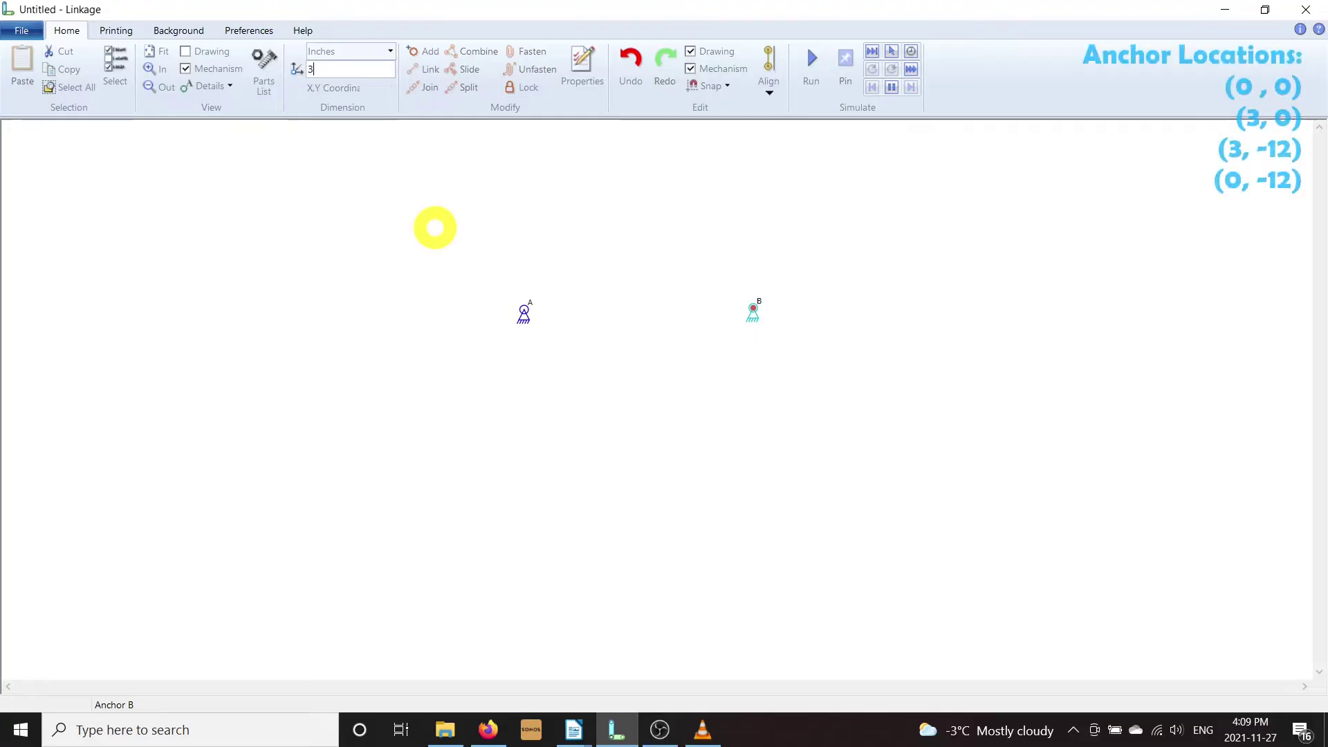
pyautogui.write(', 0')
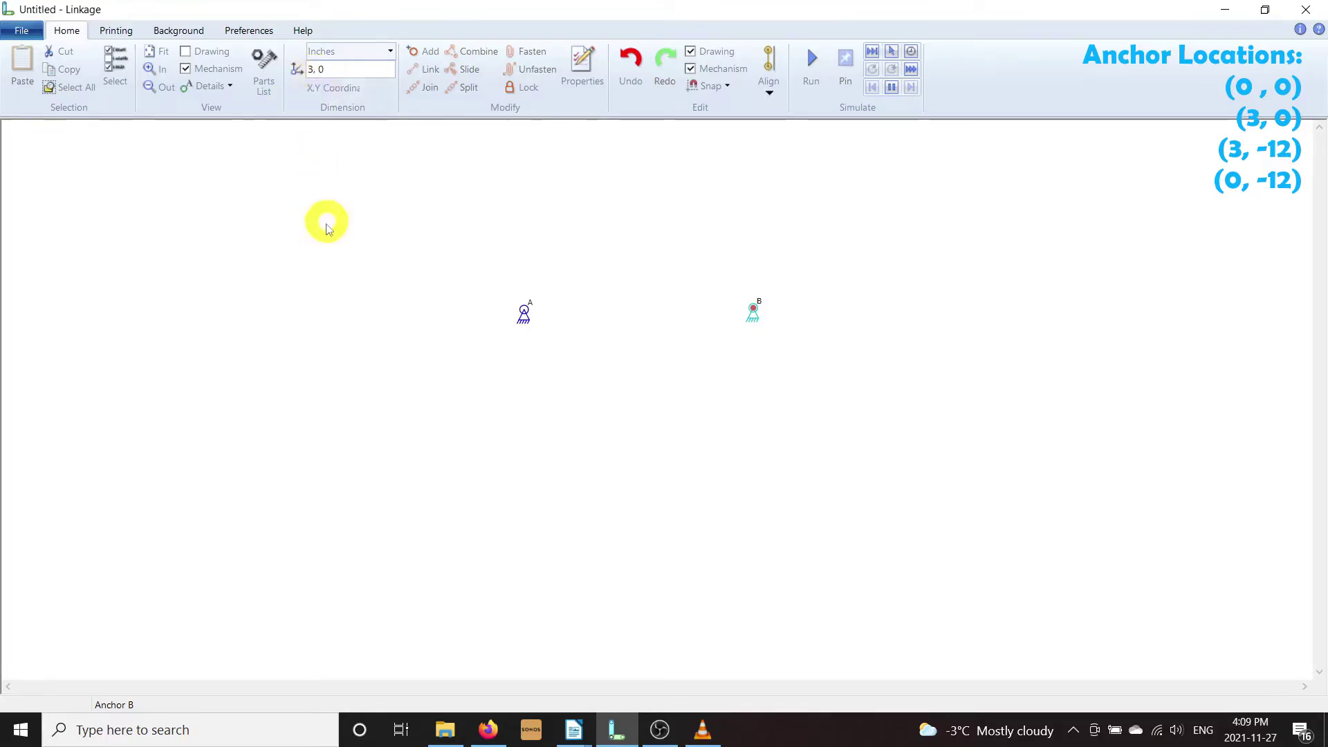
pyautogui.press('Return')
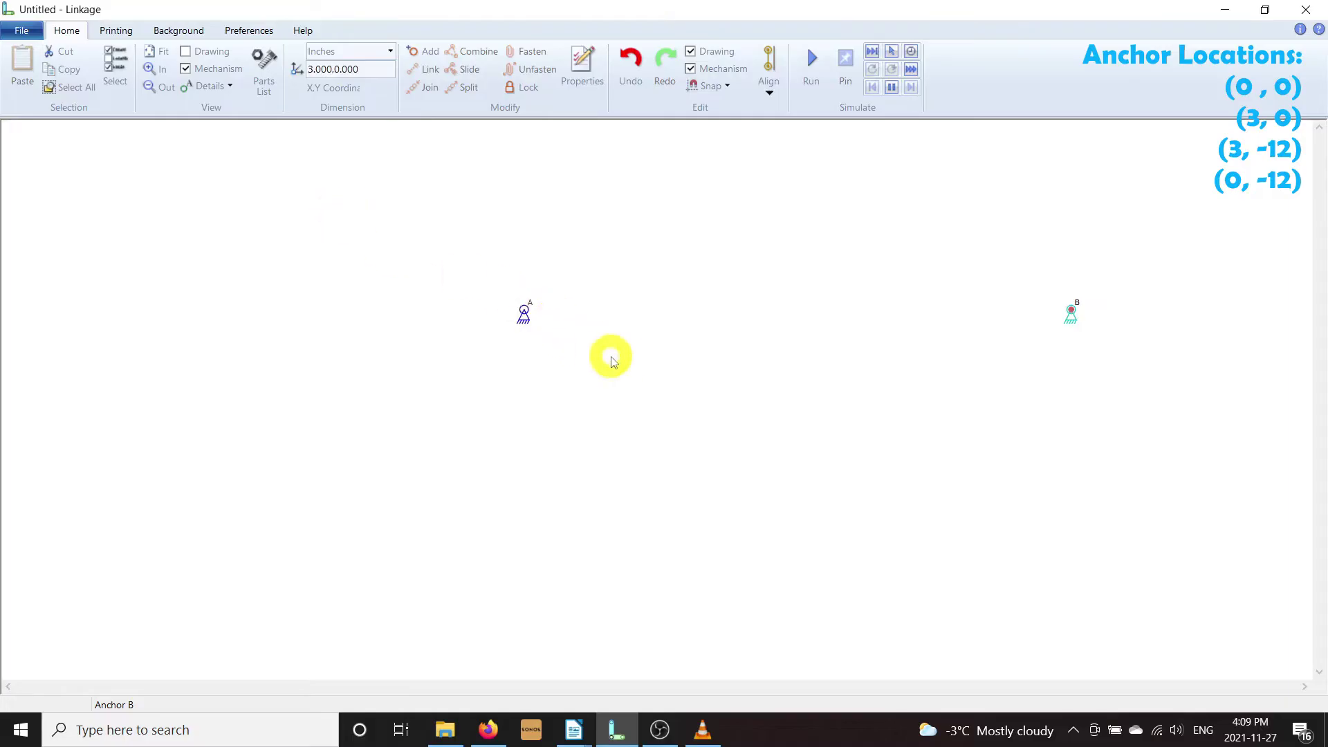
# Step: Add a third anchor below the first two and set its coordinates to 3, -12
pyautogui.rightClick(957, 479)
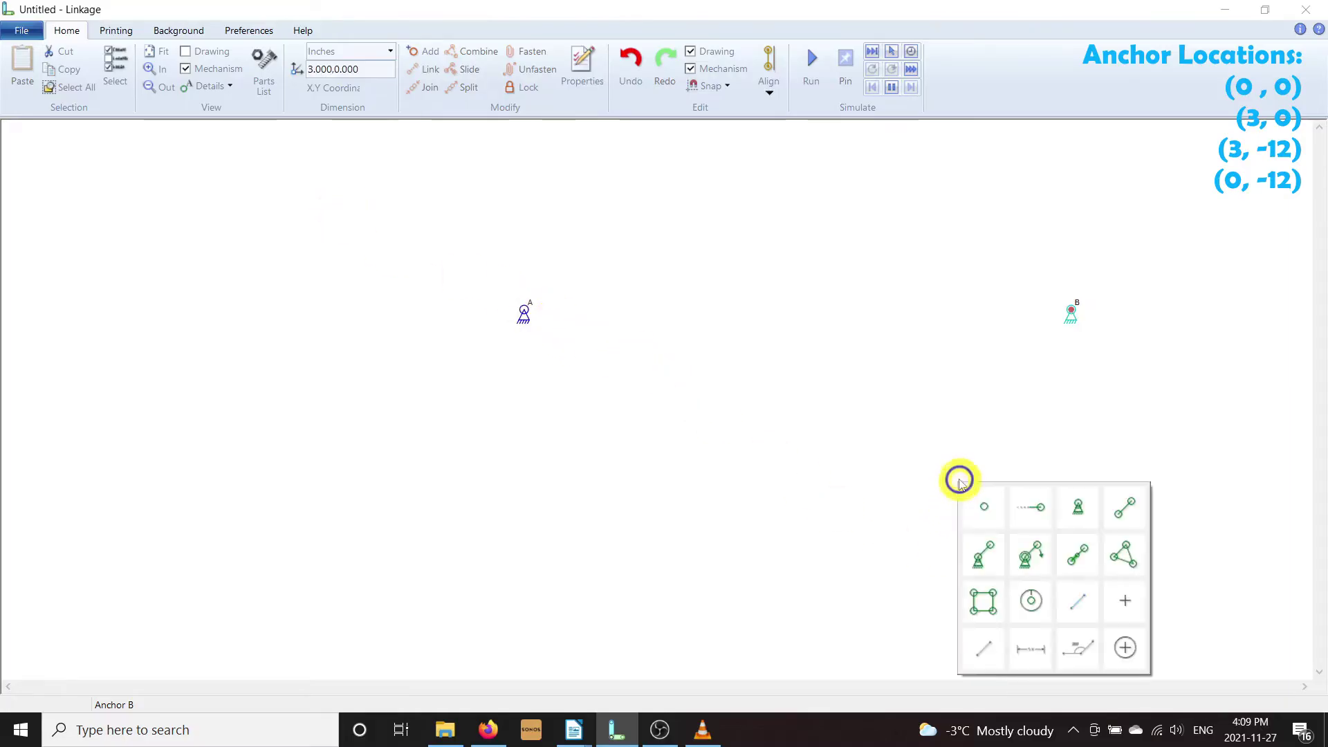
pyautogui.click(1079, 508)
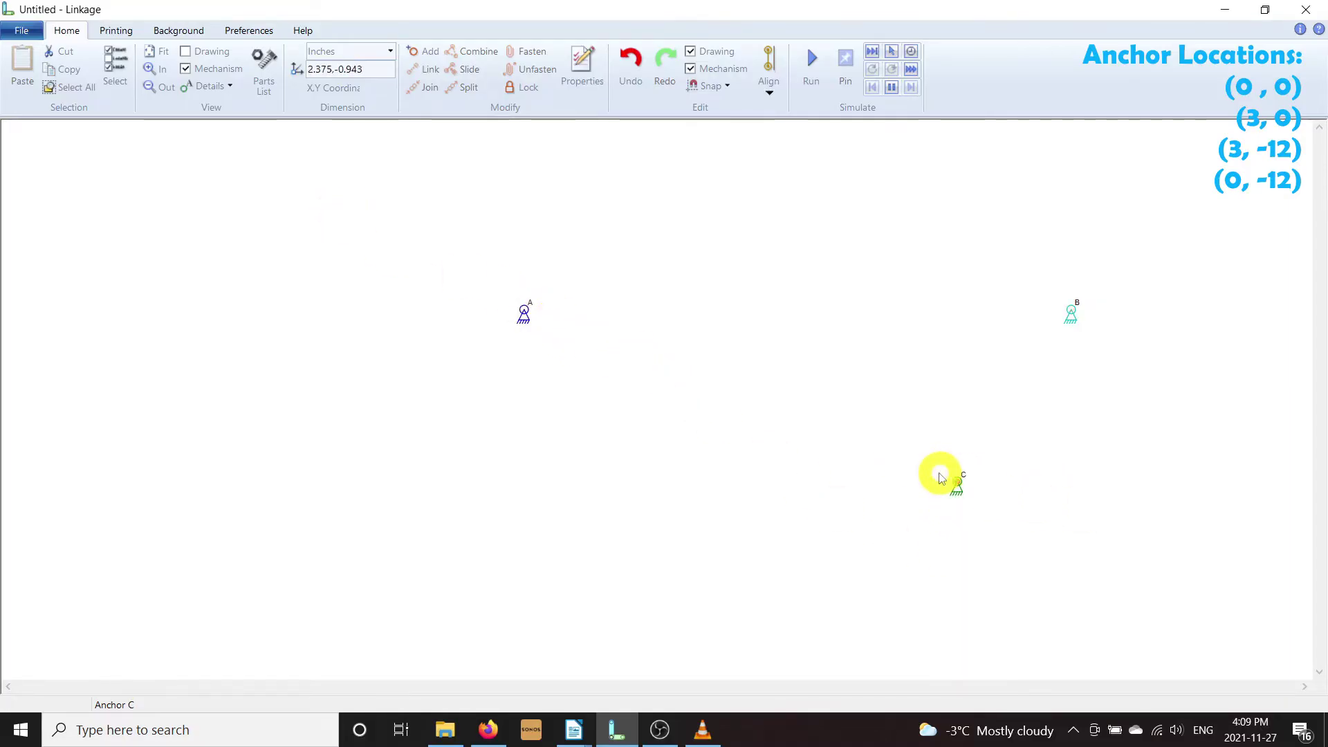
pyautogui.doubleClick(346, 70)
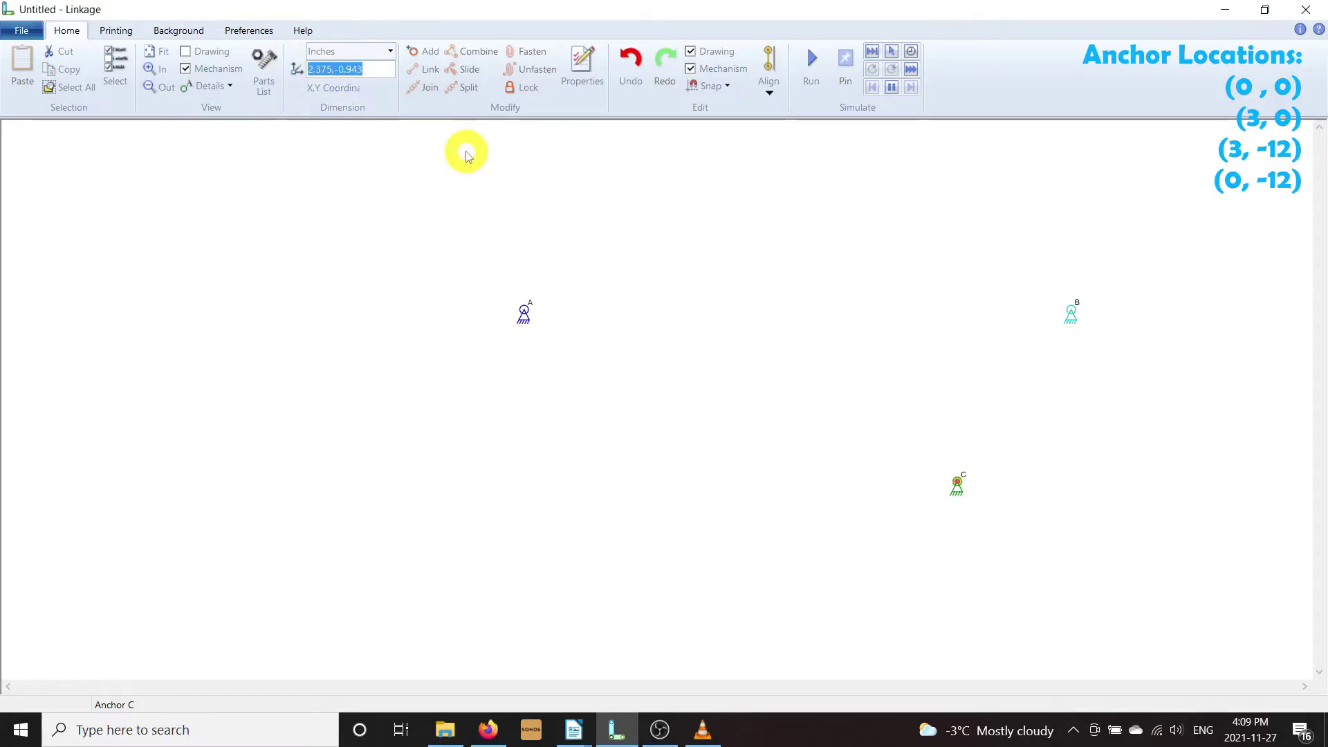
pyautogui.write('3, -12')
pyautogui.press('Return')
# Step: Add a fourth anchor below anchor A and set its coordinates to 0, -12
pyautogui.scroll(-5, 745, 368)
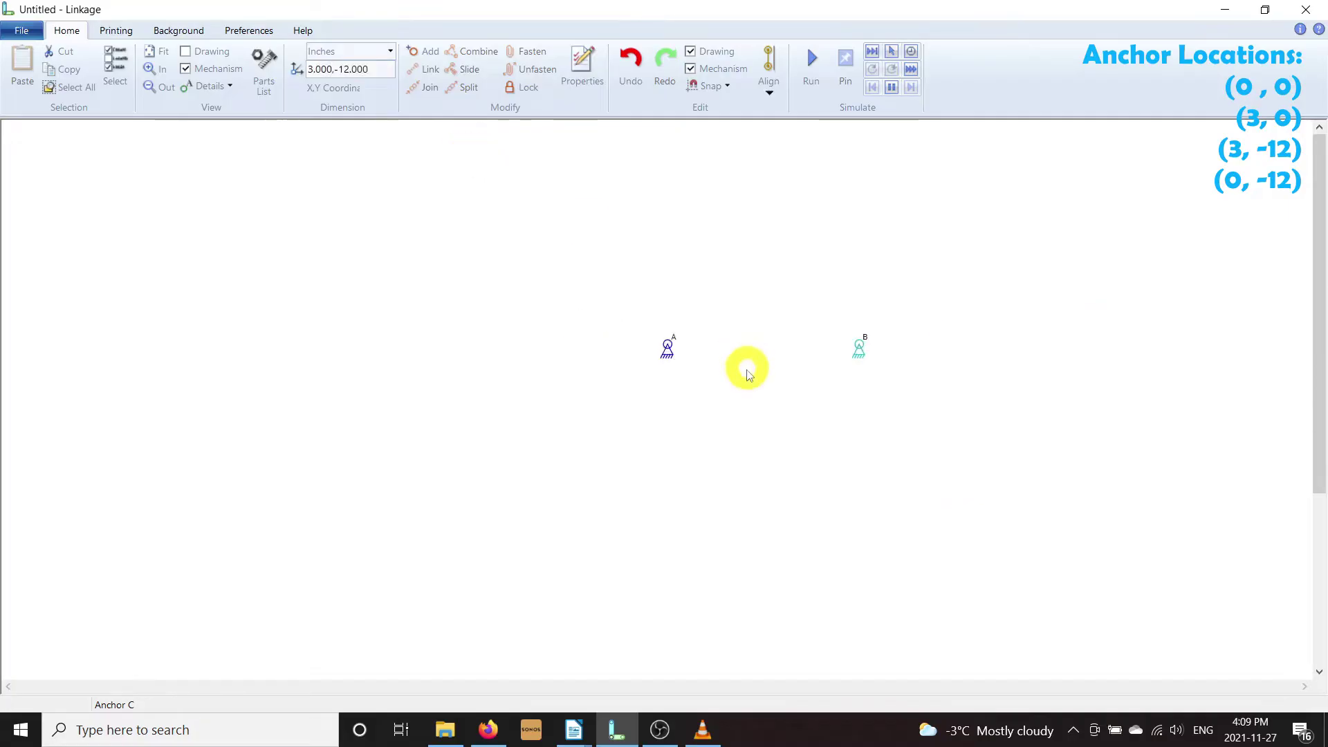
pyautogui.rightClick(717, 532)
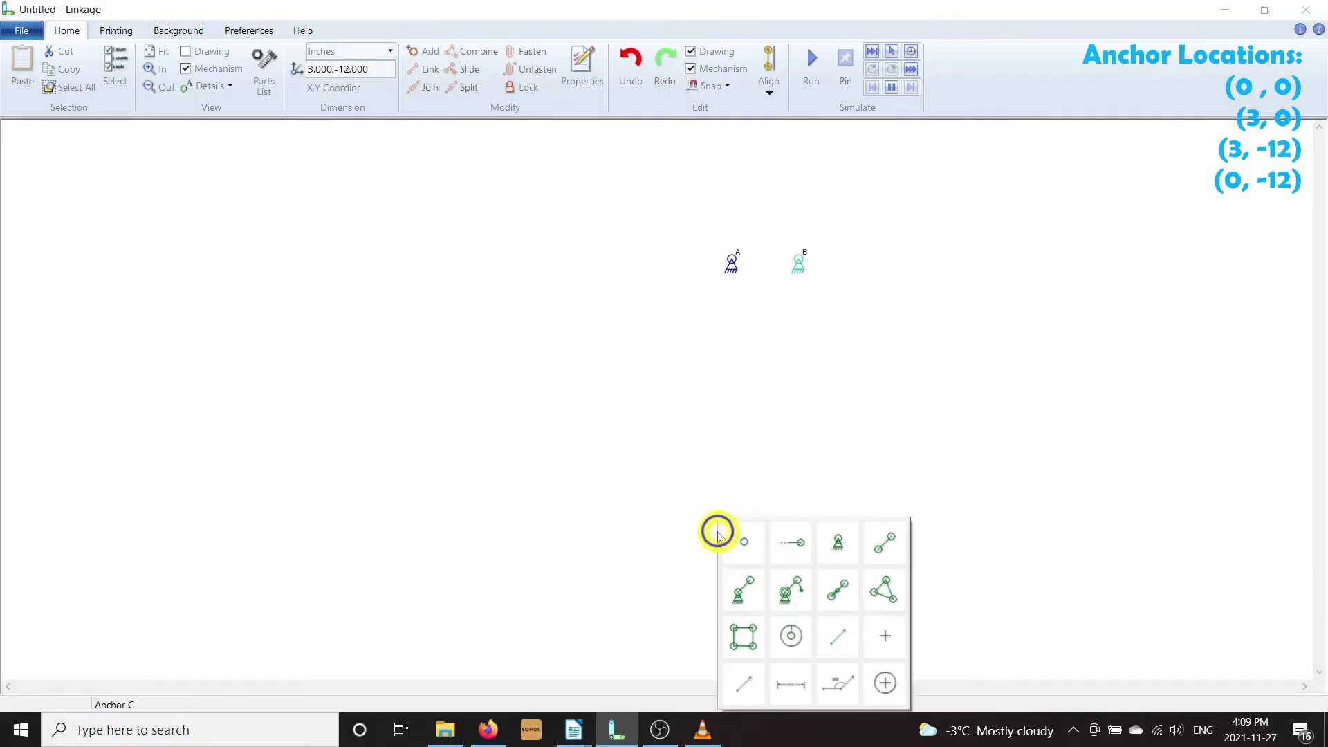
pyautogui.click(839, 546)
pyautogui.tripleClick(362, 70)
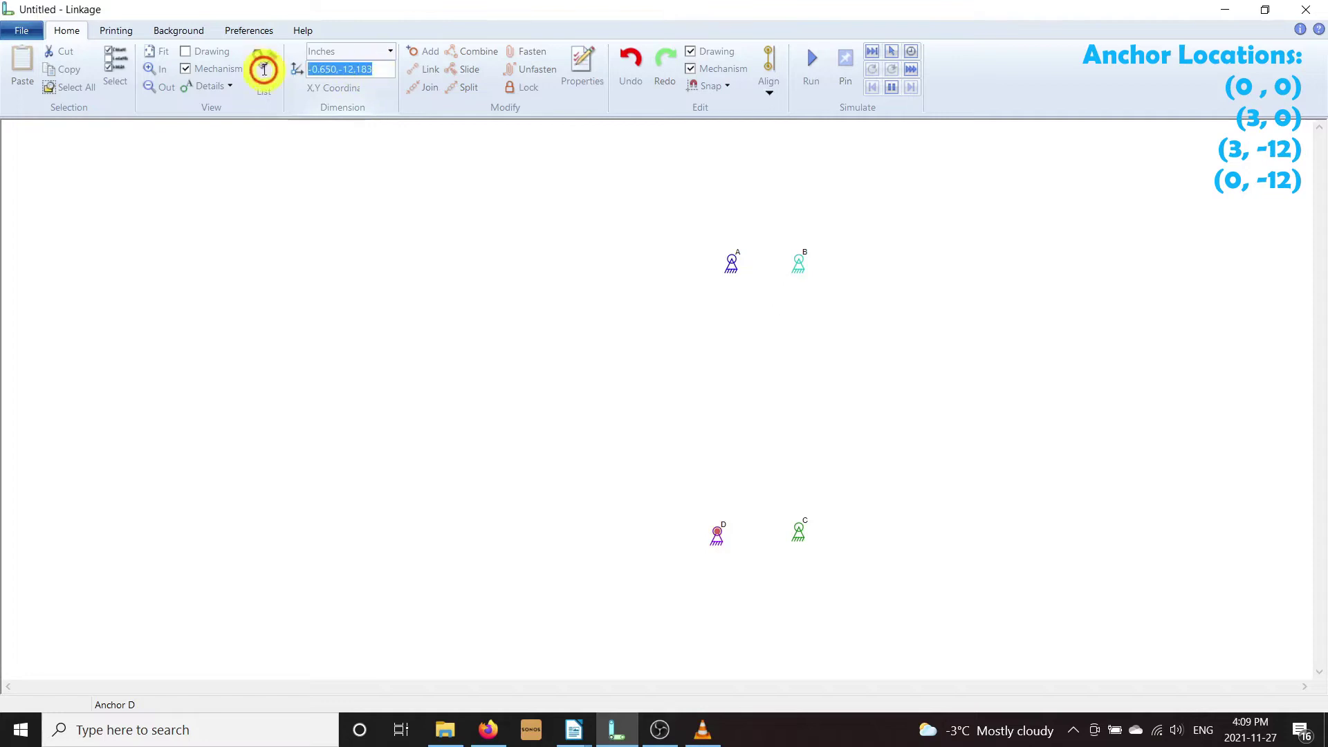
pyautogui.write('0, -12')
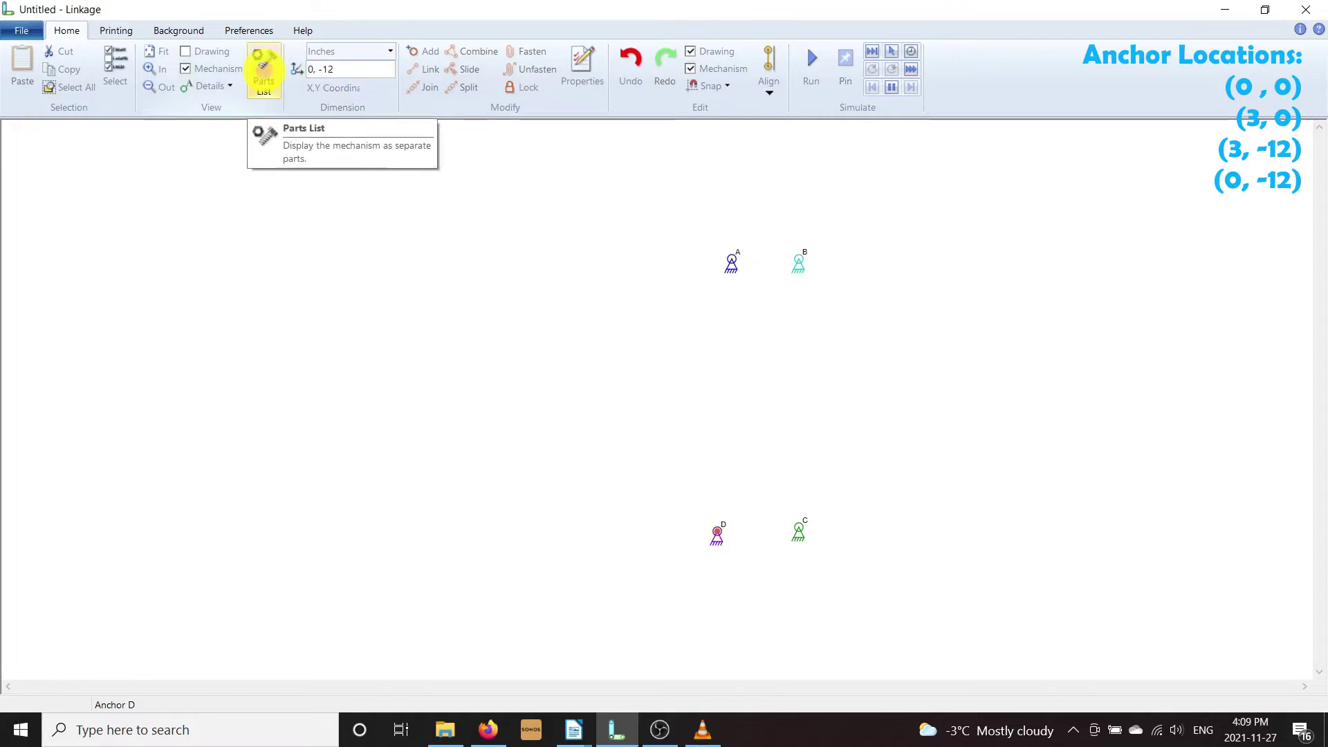
pyautogui.press('Return')
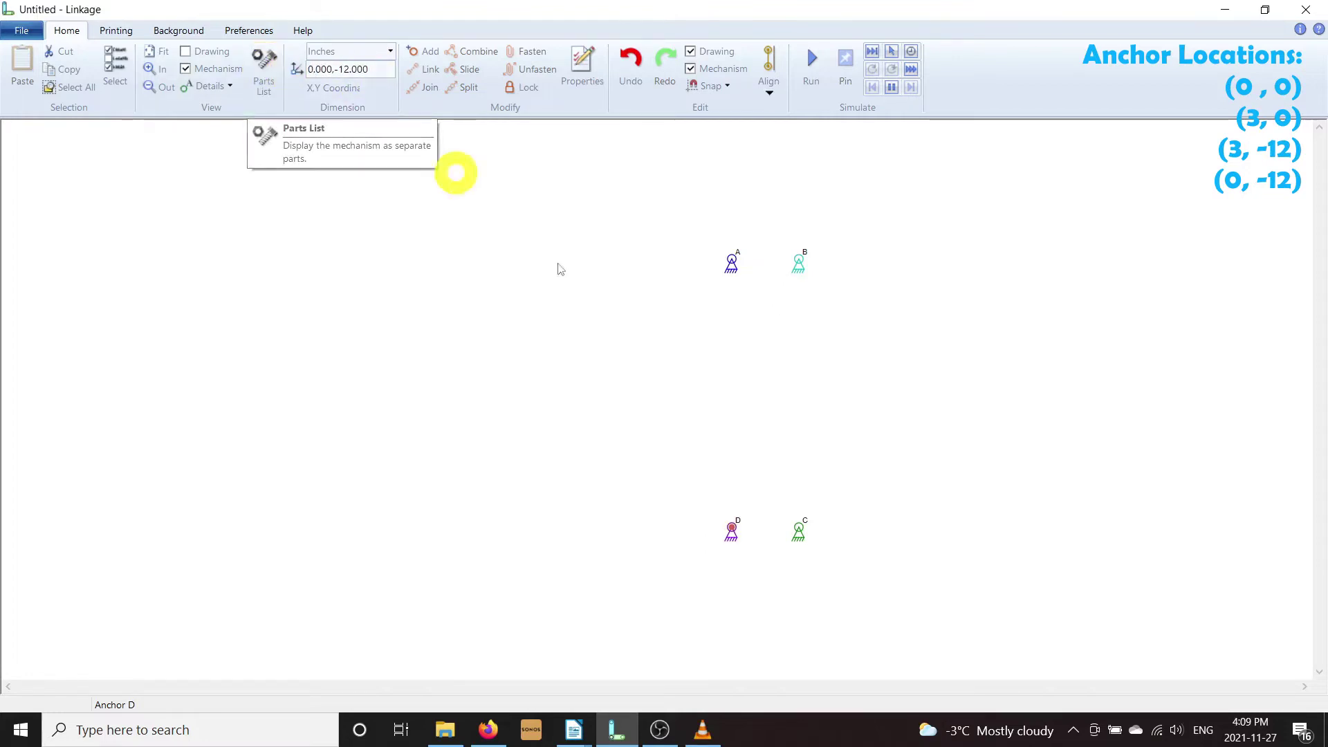
pyautogui.click(660, 272)
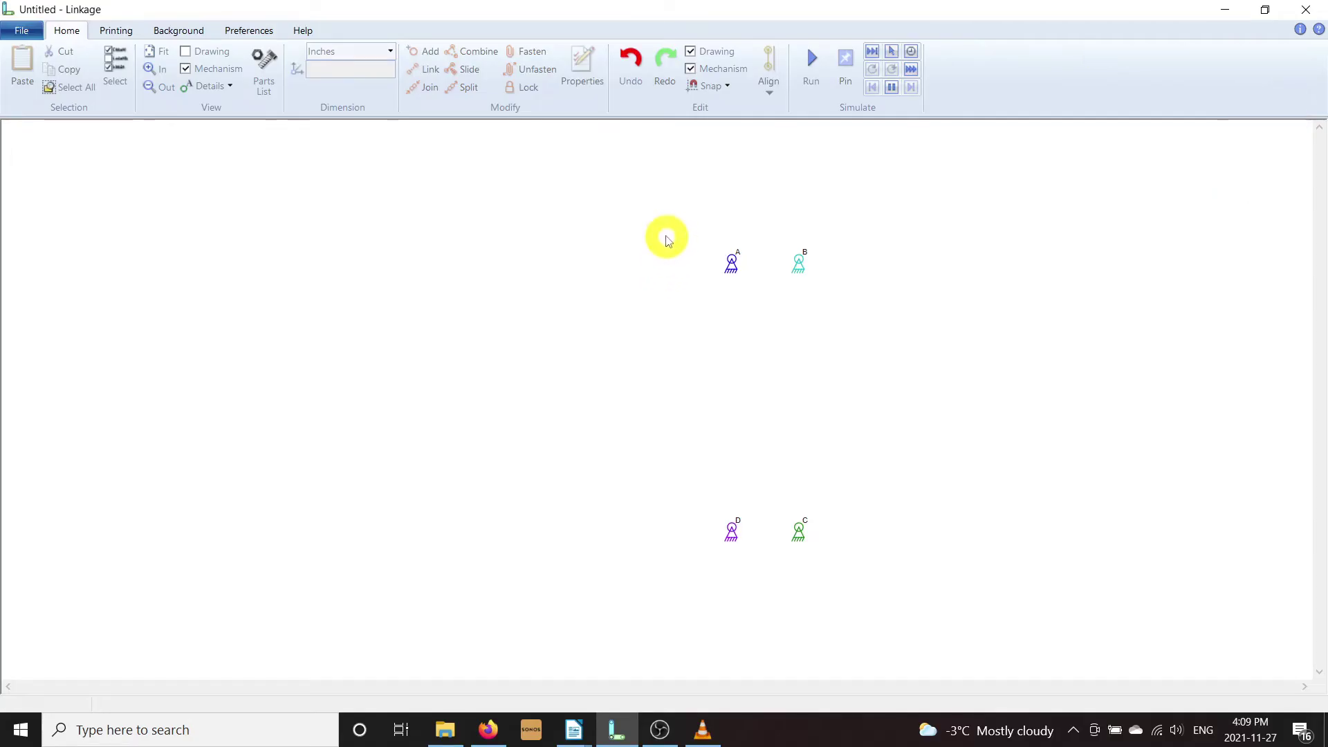
# Step: Select anchors A, B, C and D and link them into one rectangular element
pyautogui.click(732, 262)
pyautogui.keyDown('shift'); pyautogui.click(788, 258); pyautogui.keyUp('shift')
pyautogui.click(675, 218)
pyautogui.moveTo(674, 218); pyautogui.dragTo(848, 572)
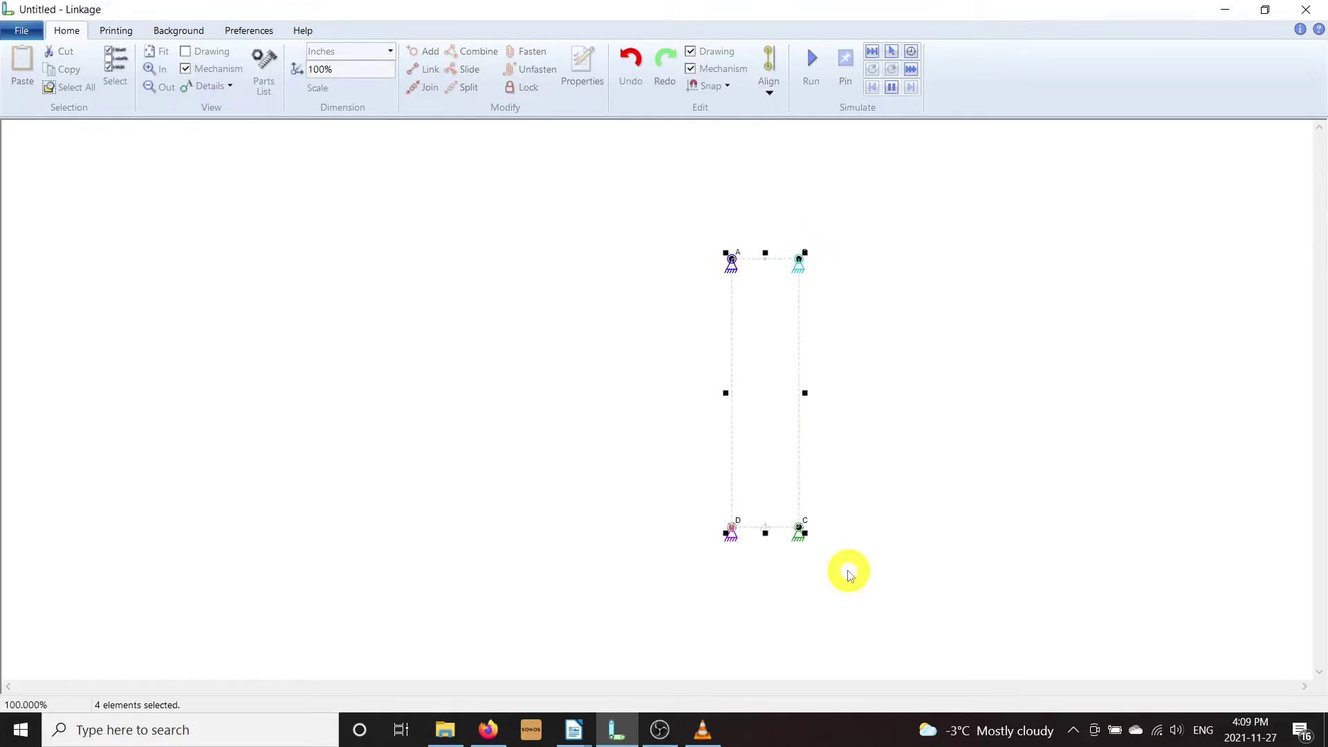
pyautogui.keyDown('ctrl'); pyautogui.click(799, 533); pyautogui.keyUp('ctrl')
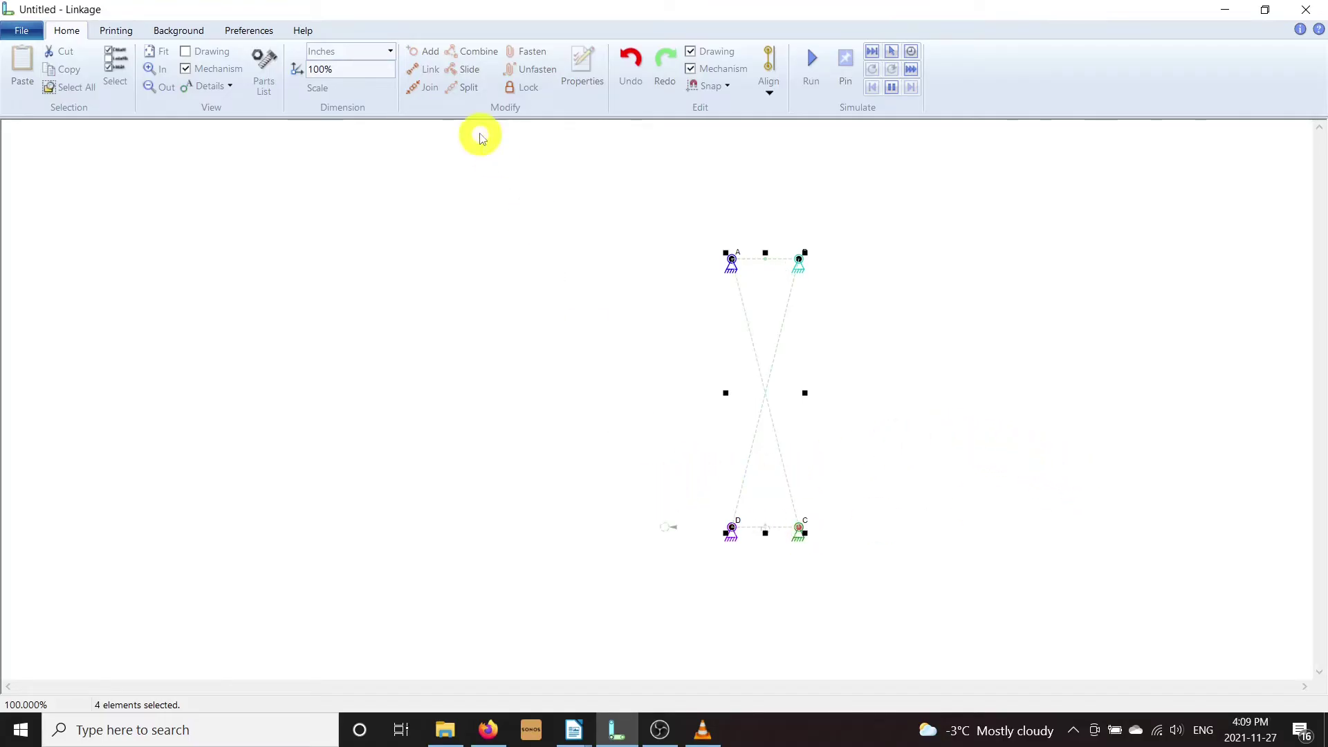
pyautogui.click(424, 72)
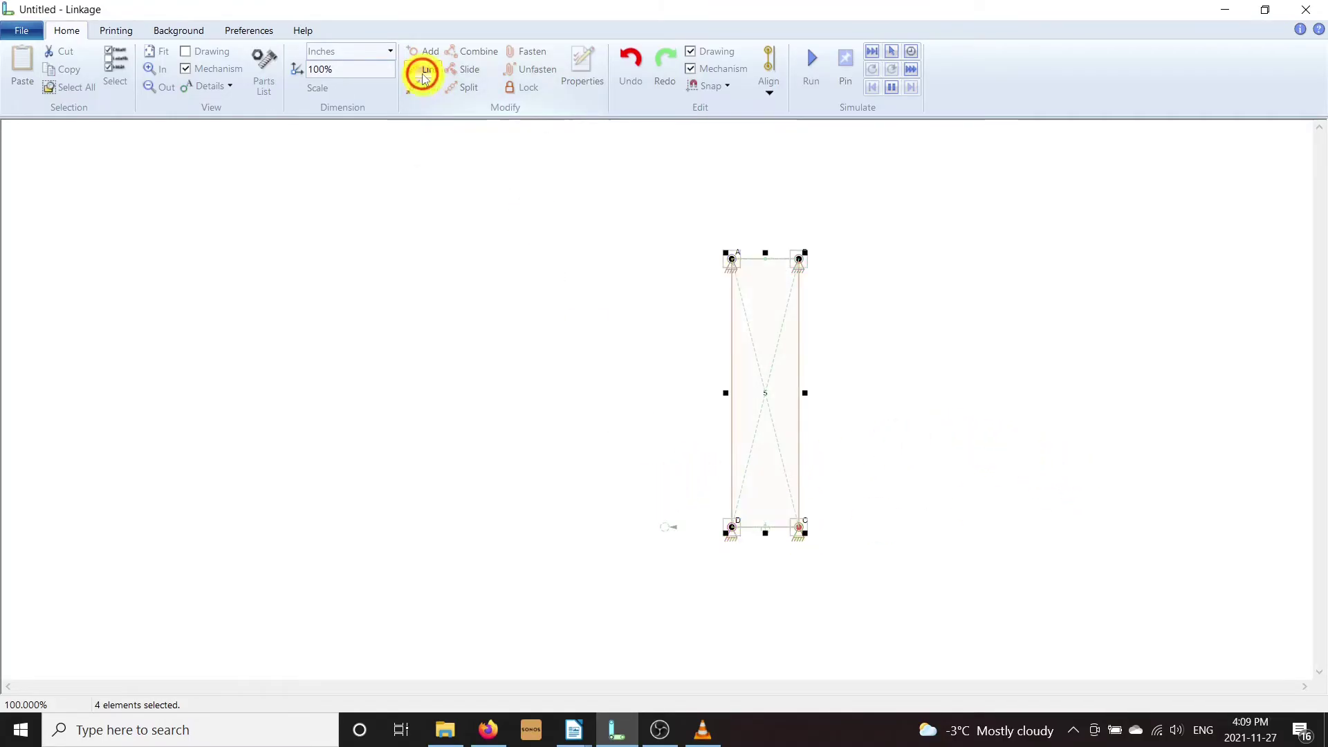
pyautogui.click(611, 258)
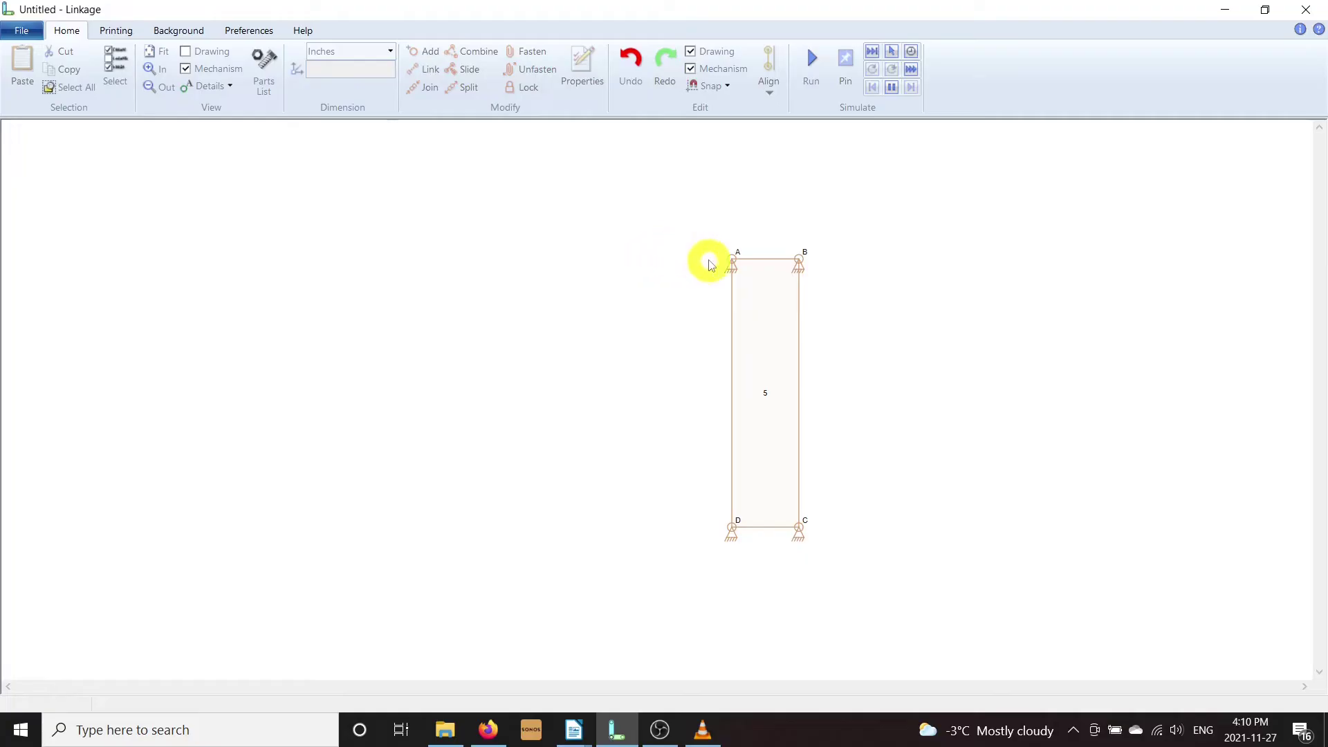
# Step: Lock anchors A and B at the upper corners of the rectangle
pyautogui.doubleClick(731, 262)
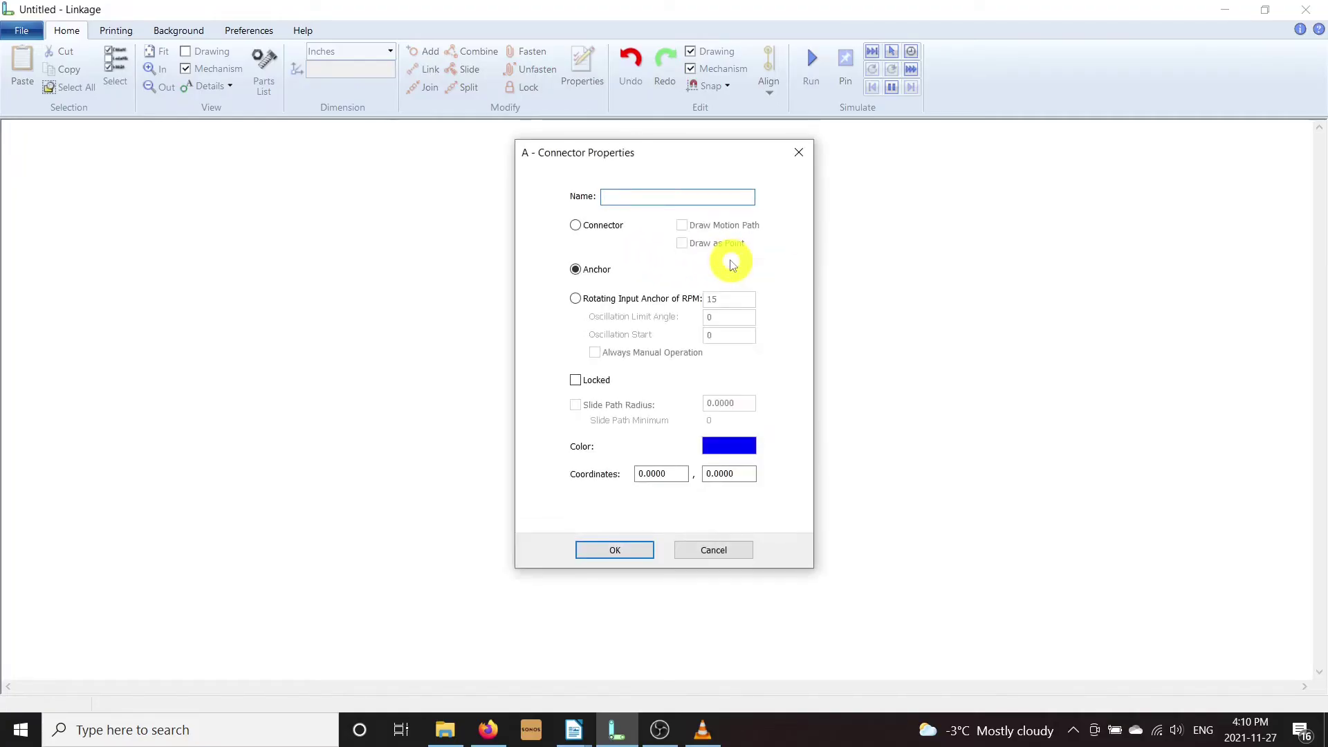
pyautogui.click(576, 381)
pyautogui.click(615, 548)
pyautogui.doubleClick(797, 263)
pyautogui.click(601, 381)
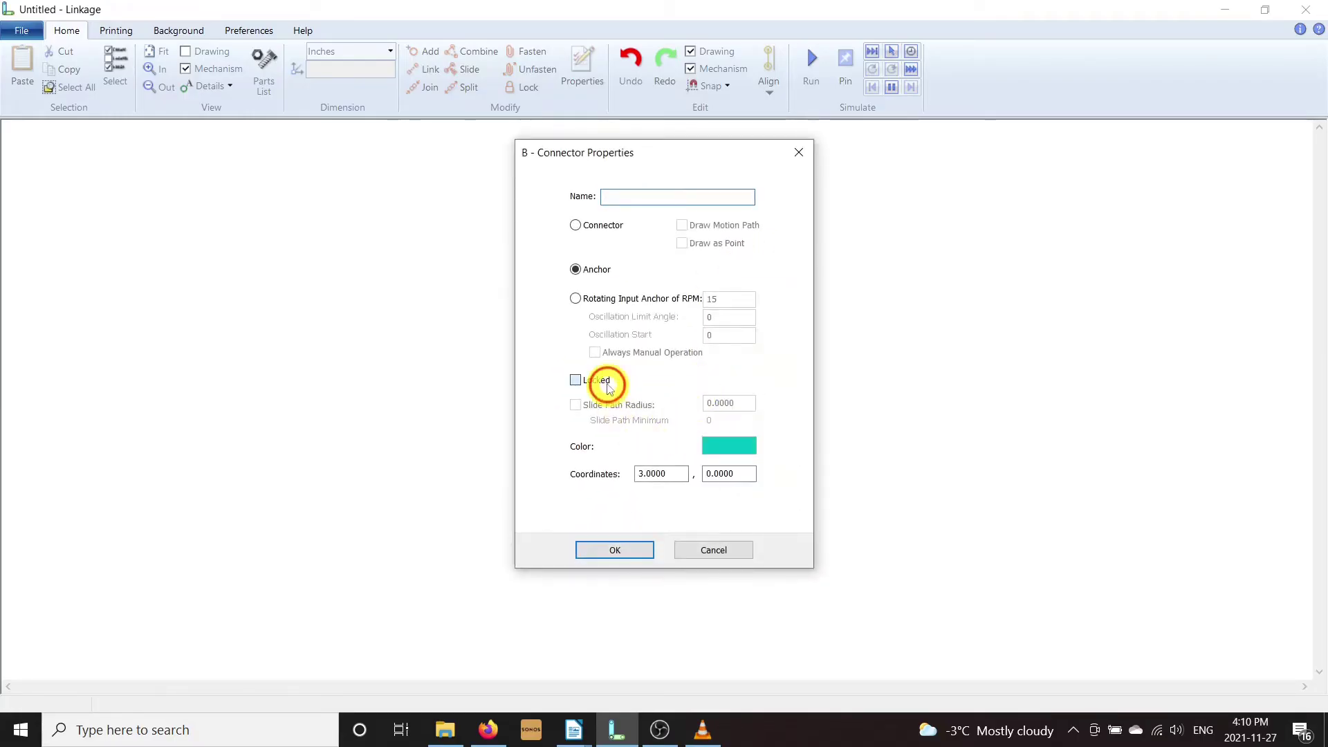
pyautogui.click(599, 545)
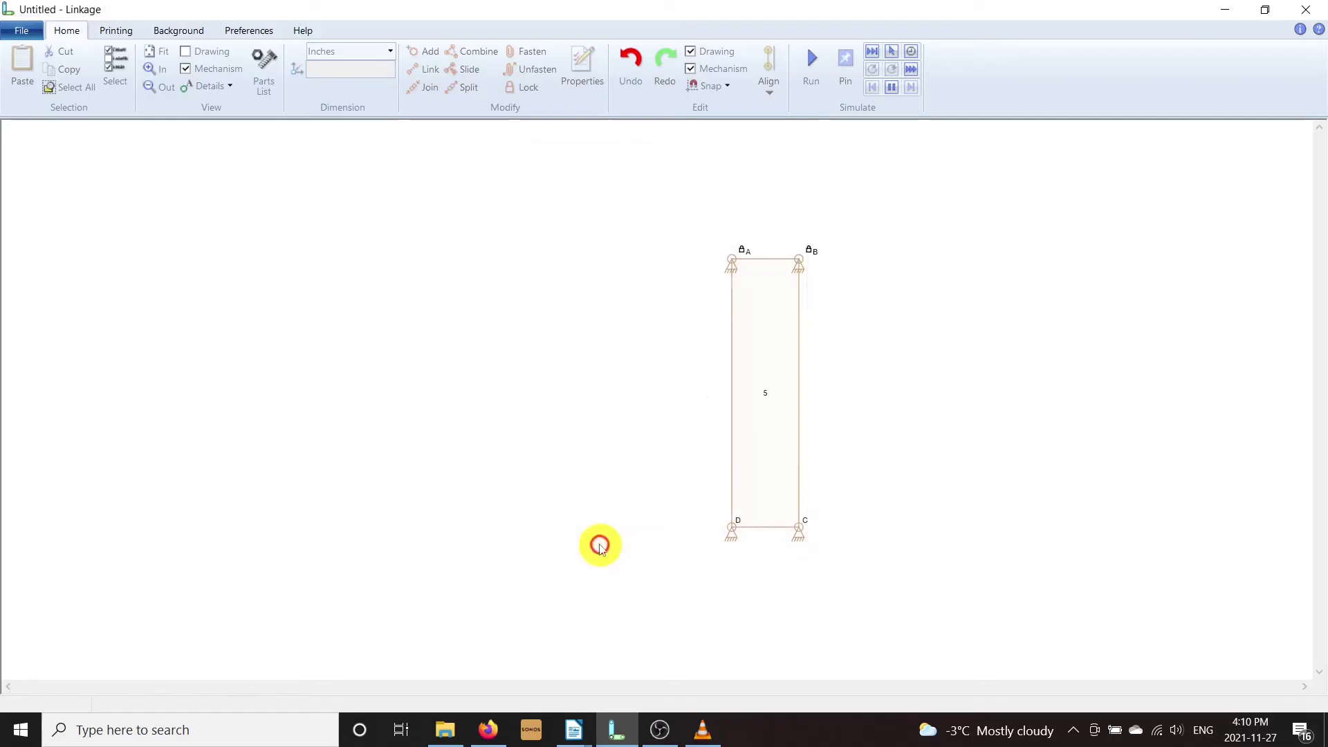
# Step: Hide the labels and lock the two anchors at the lower corners of the rectangle
pyautogui.click(211, 87)
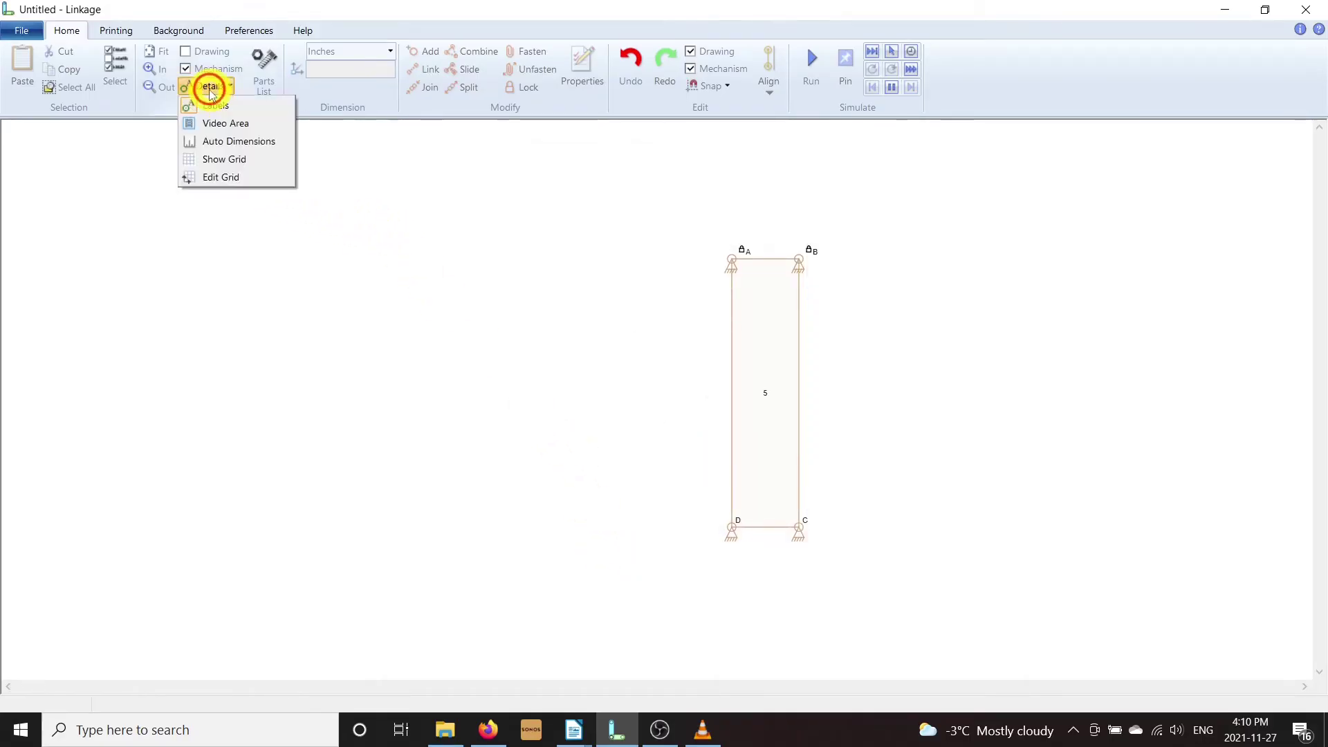
pyautogui.click(208, 110)
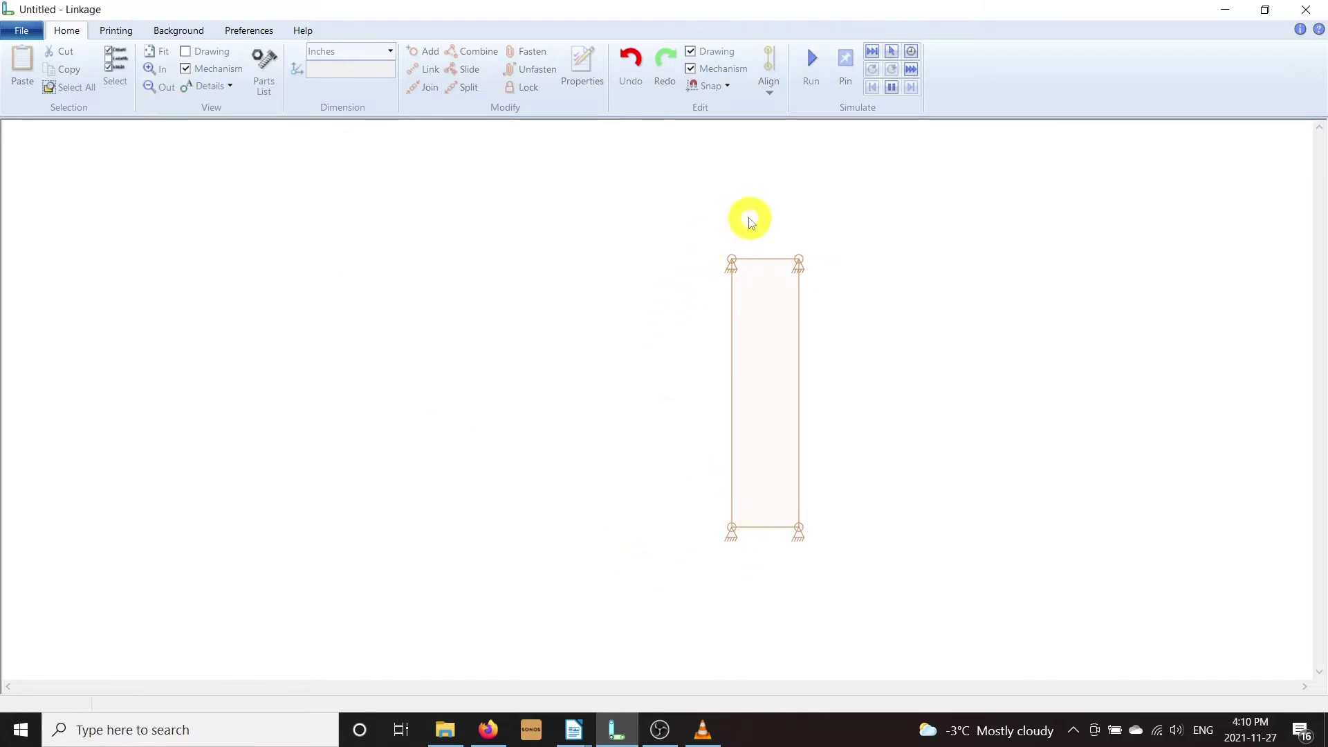
pyautogui.click(732, 529)
pyautogui.doubleClick(732, 528)
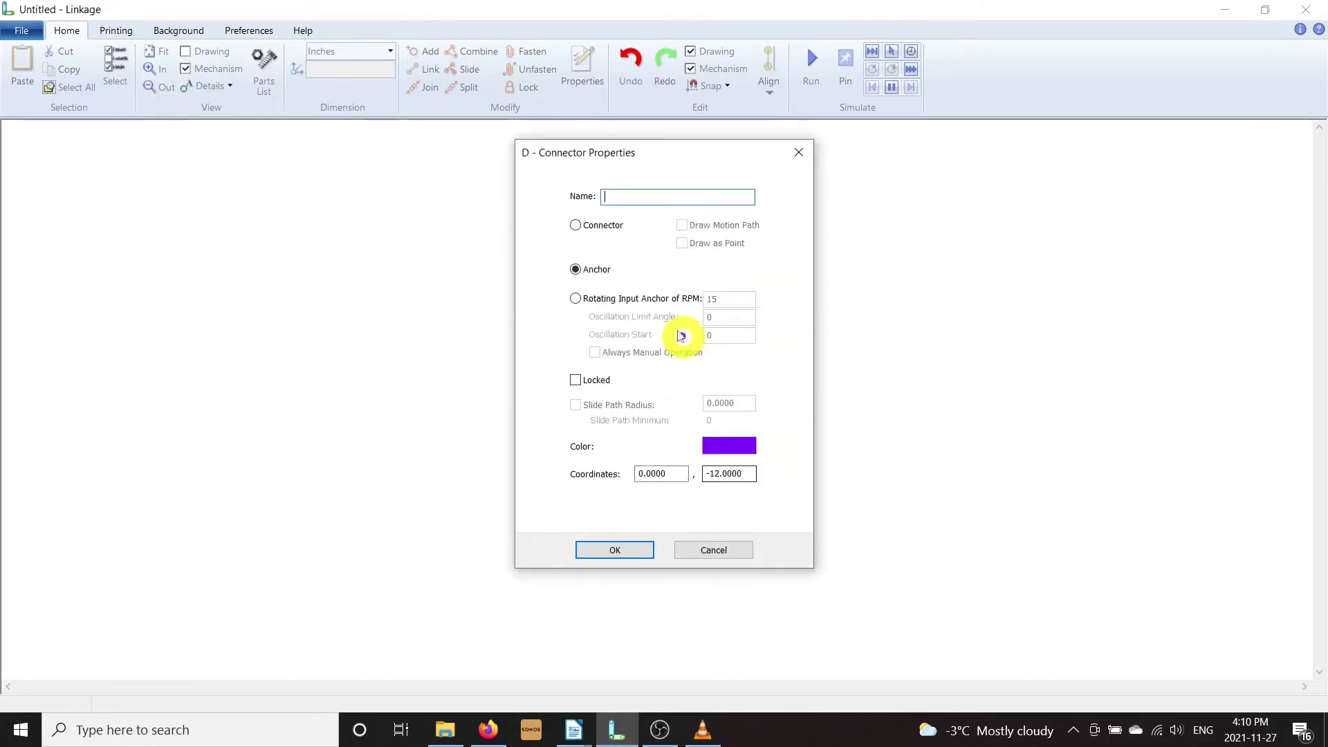
pyautogui.click(593, 547)
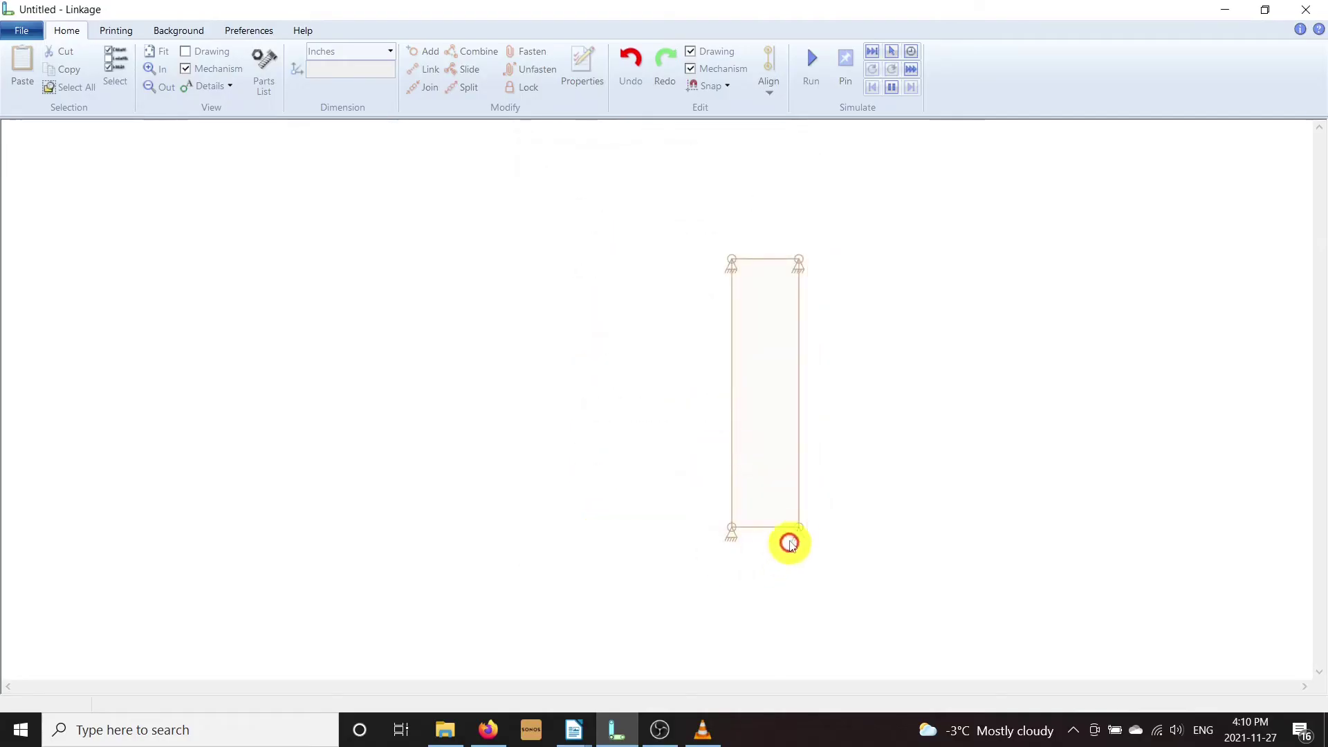
pyautogui.doubleClick(796, 529)
pyautogui.click(575, 379)
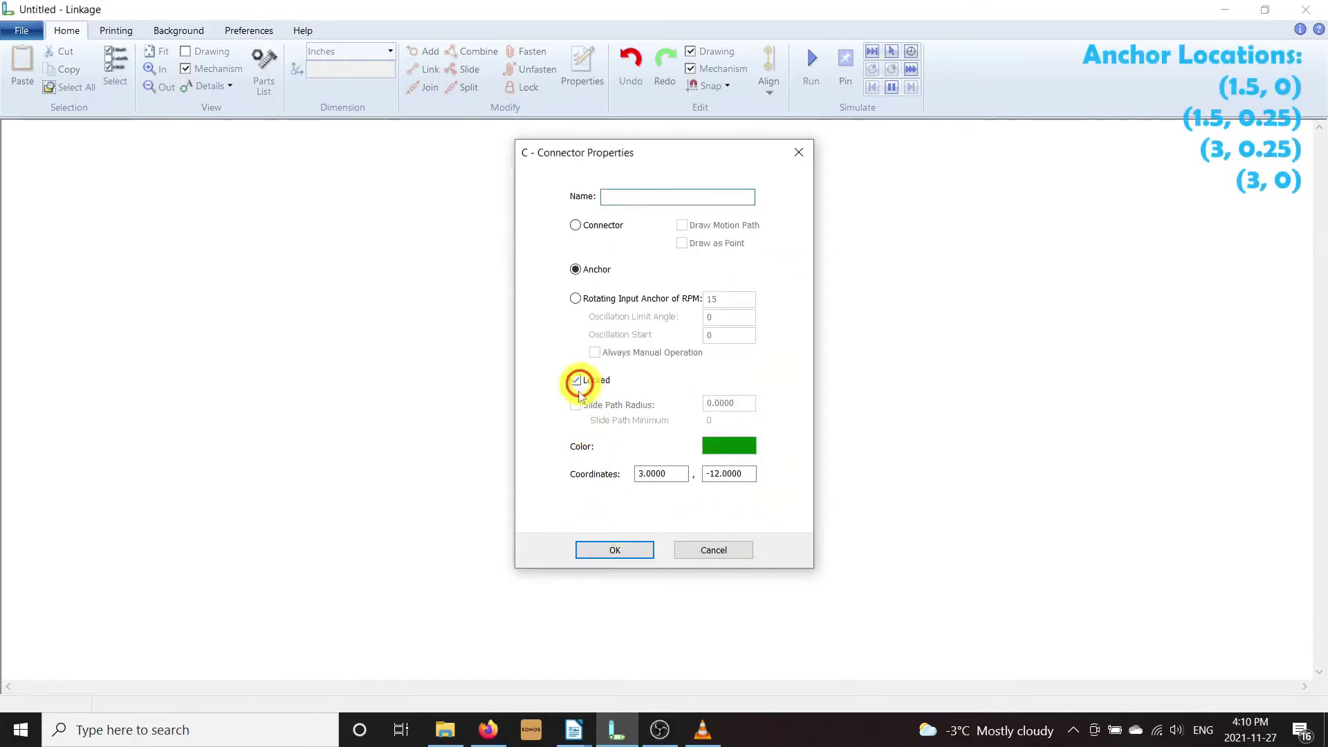
pyautogui.click(614, 550)
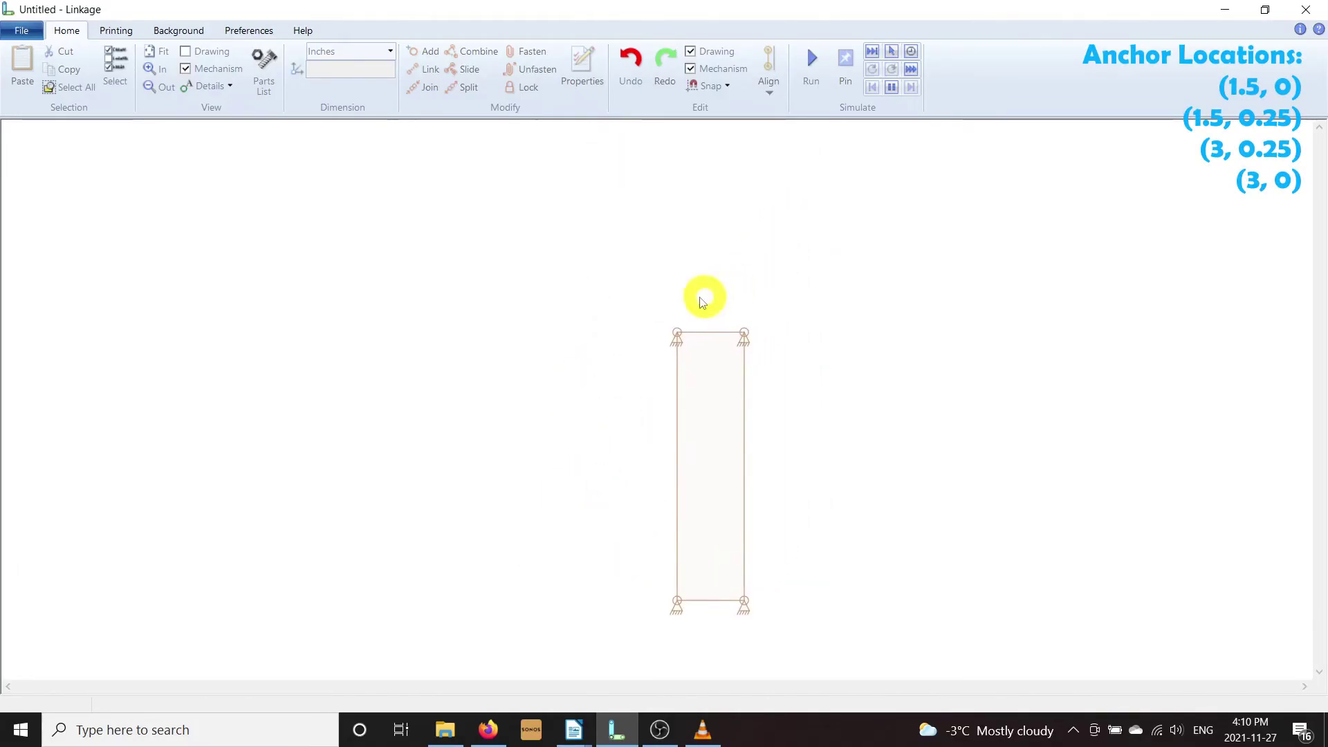
# Step: Add four new anchors in a small group around the right half of the rectangle's upper edge
pyautogui.rightClick(707, 307)
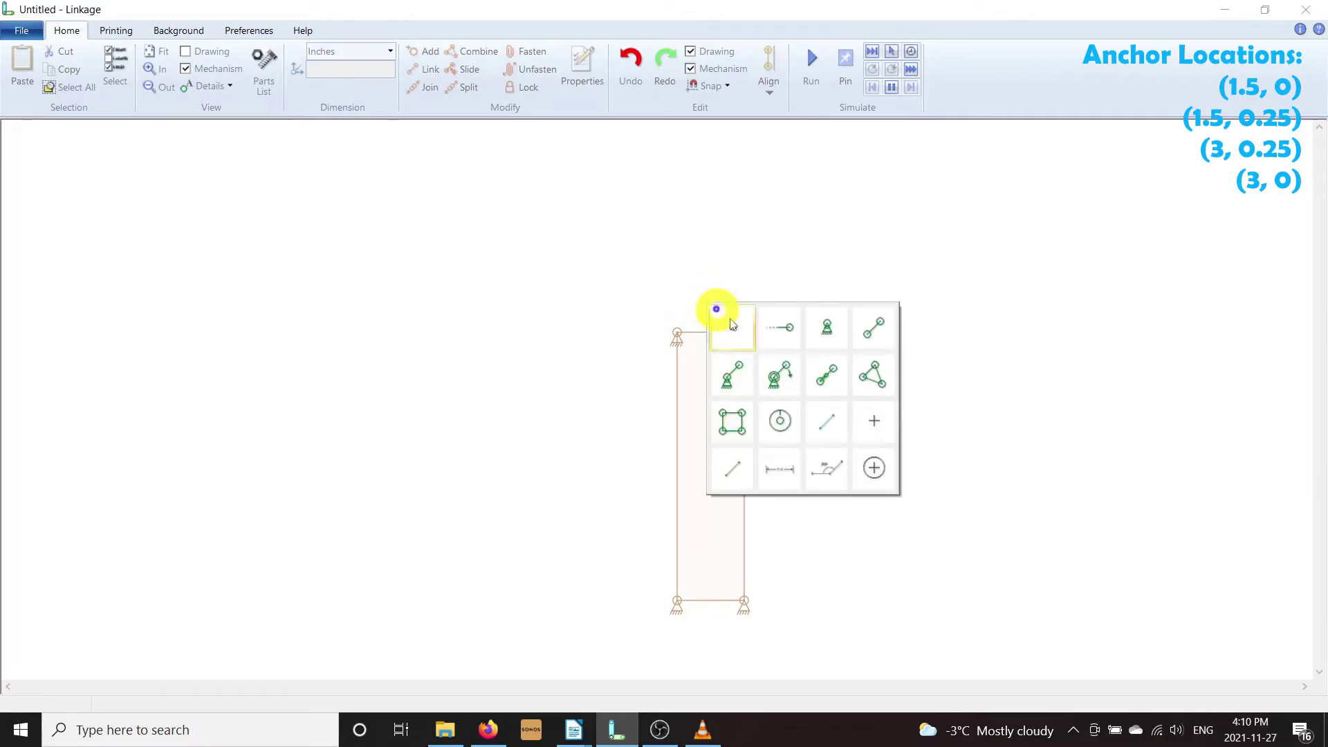
pyautogui.click(832, 329)
pyautogui.rightClick(747, 306)
pyautogui.click(865, 329)
pyautogui.rightClick(706, 325)
pyautogui.click(825, 348)
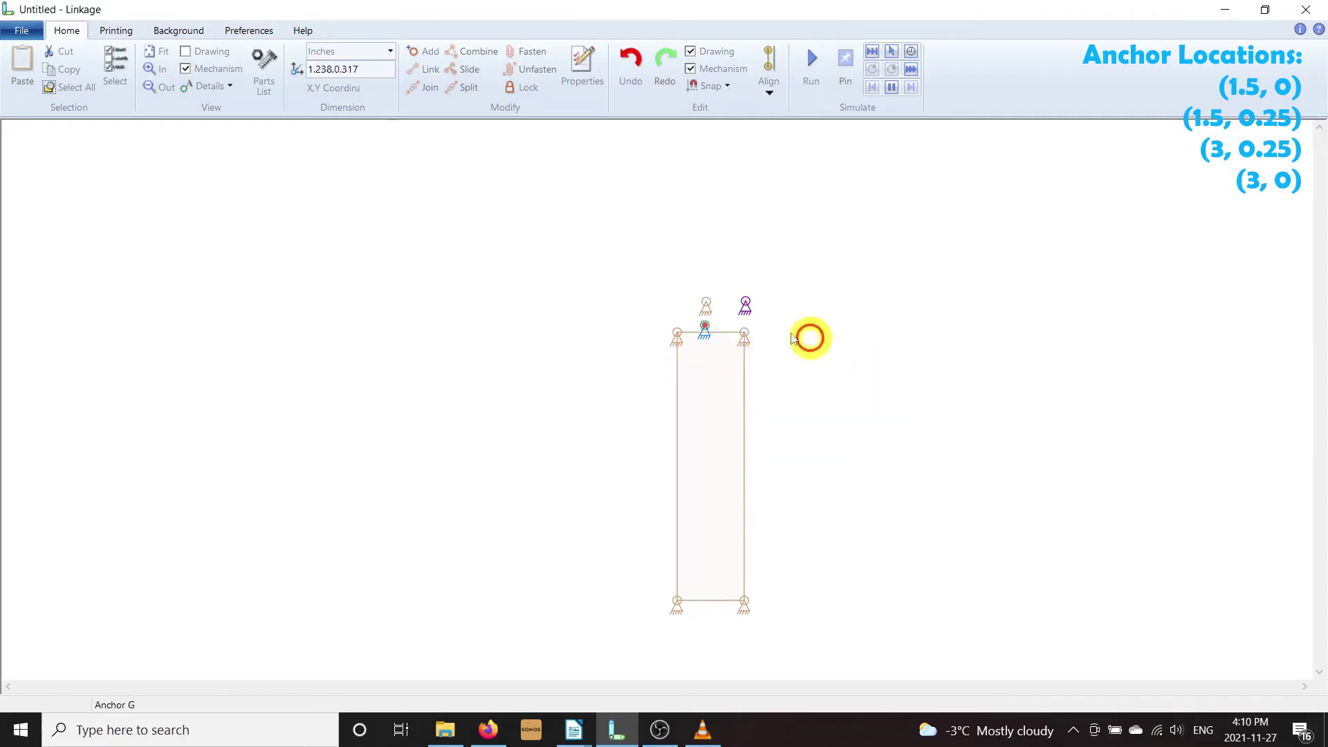
pyautogui.rightClick(745, 331)
pyautogui.click(864, 354)
# Step: Position the new pair of anchors near the middle of the rectangle's upper edge at 1.5, 0.25 and 1.5, 0
pyautogui.click(706, 305)
pyautogui.doubleClick(349, 69)
pyautogui.write('1.5, 0.')
pyautogui.press('Return')
pyautogui.scroll(5, 732, 276)
pyautogui.click(490, 401)
pyautogui.doubleClick(311, 69)
pyautogui.write('1.5, 0.25')
pyautogui.press('Return')
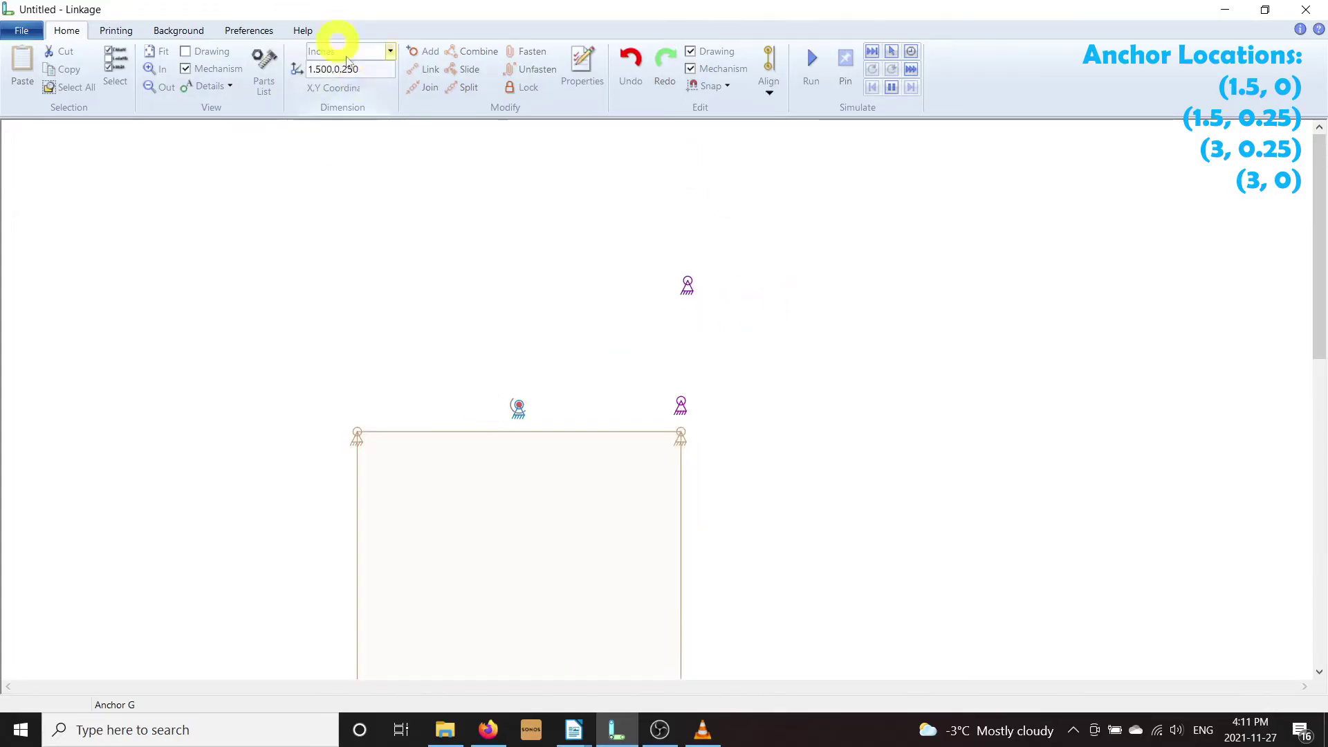
# Step: Position the new pair of anchors near the rectangle's upper-right corner at 3, 0 and 3, 0.25
pyautogui.click(680, 406)
pyautogui.doubleClick(350, 69)
pyautogui.press('BackSpace')
pyautogui.write('3, 0')
pyautogui.press('Return')
pyautogui.click(688, 284)
pyautogui.doubleClick(374, 69)
pyautogui.write('3, ')
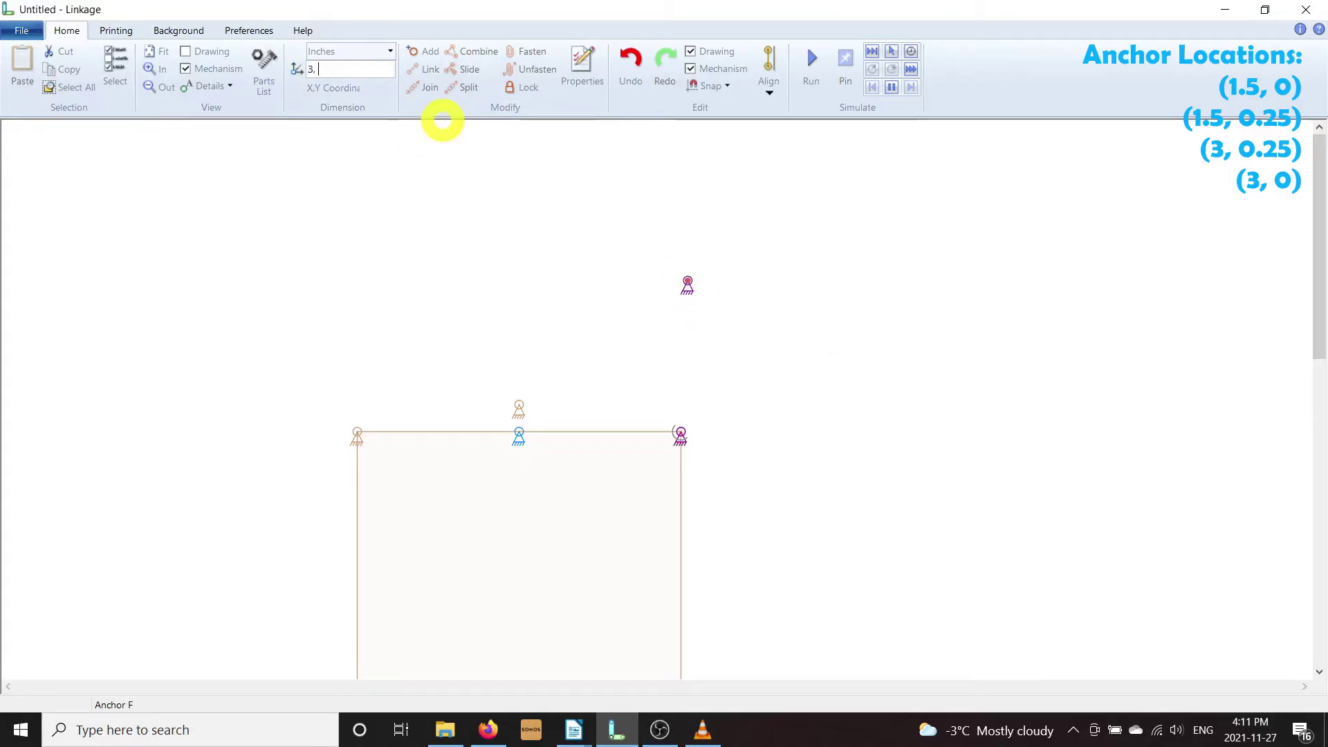
pyautogui.write('0.25')
pyautogui.press('Return')
# Step: Link the four anchors at the right half of the rectangle's upper edge into one small rectangular element
pyautogui.scroll(2, 491, 355)
pyautogui.click(483, 440)
pyautogui.keyDown('shift'); pyautogui.click(756, 440); pyautogui.keyUp('shift')
pyautogui.keyDown('shift'); pyautogui.click(759, 486); pyautogui.keyUp('shift')
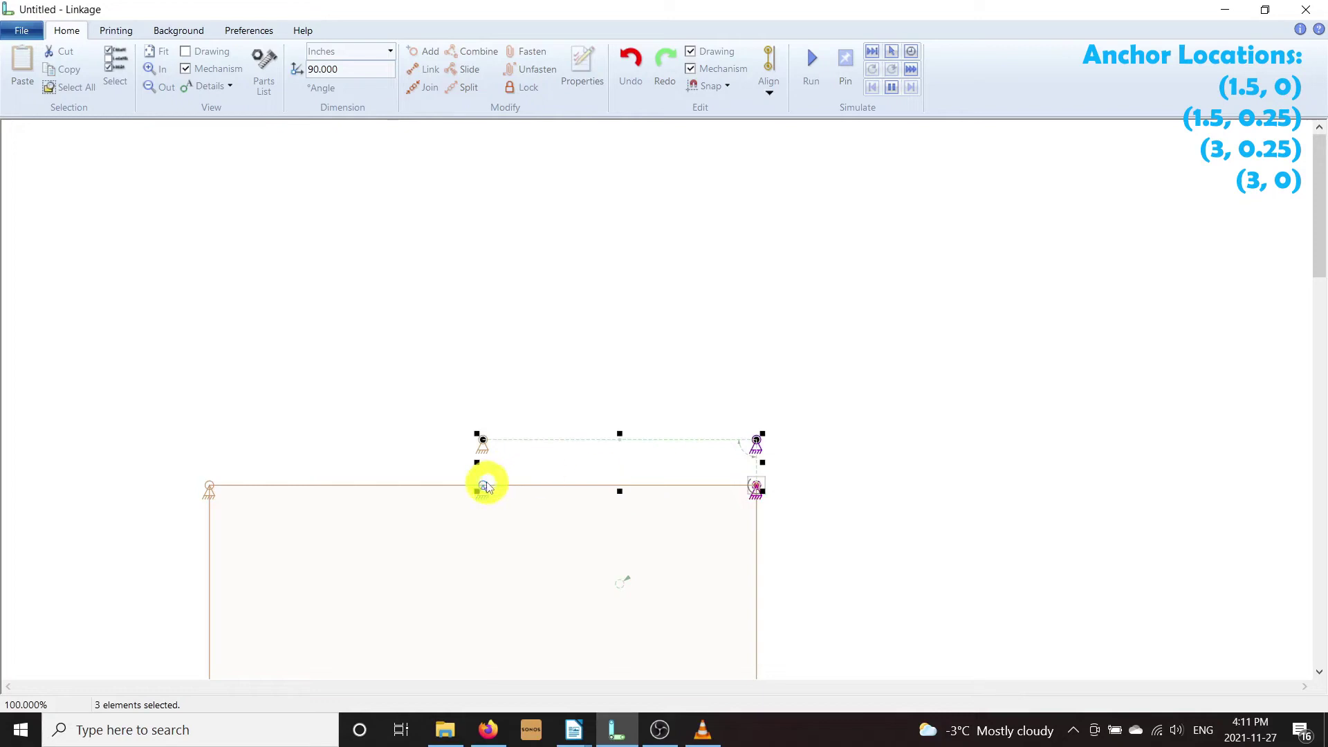
pyautogui.click(425, 69)
# Step: Lock all four anchors of the small rectangular element through their properties
pyautogui.doubleClick(483, 440)
pyautogui.click(615, 548)
pyautogui.doubleClick(483, 486)
pyautogui.click(626, 551)
pyautogui.doubleClick(756, 440)
pyautogui.click(625, 547)
pyautogui.doubleClick(756, 486)
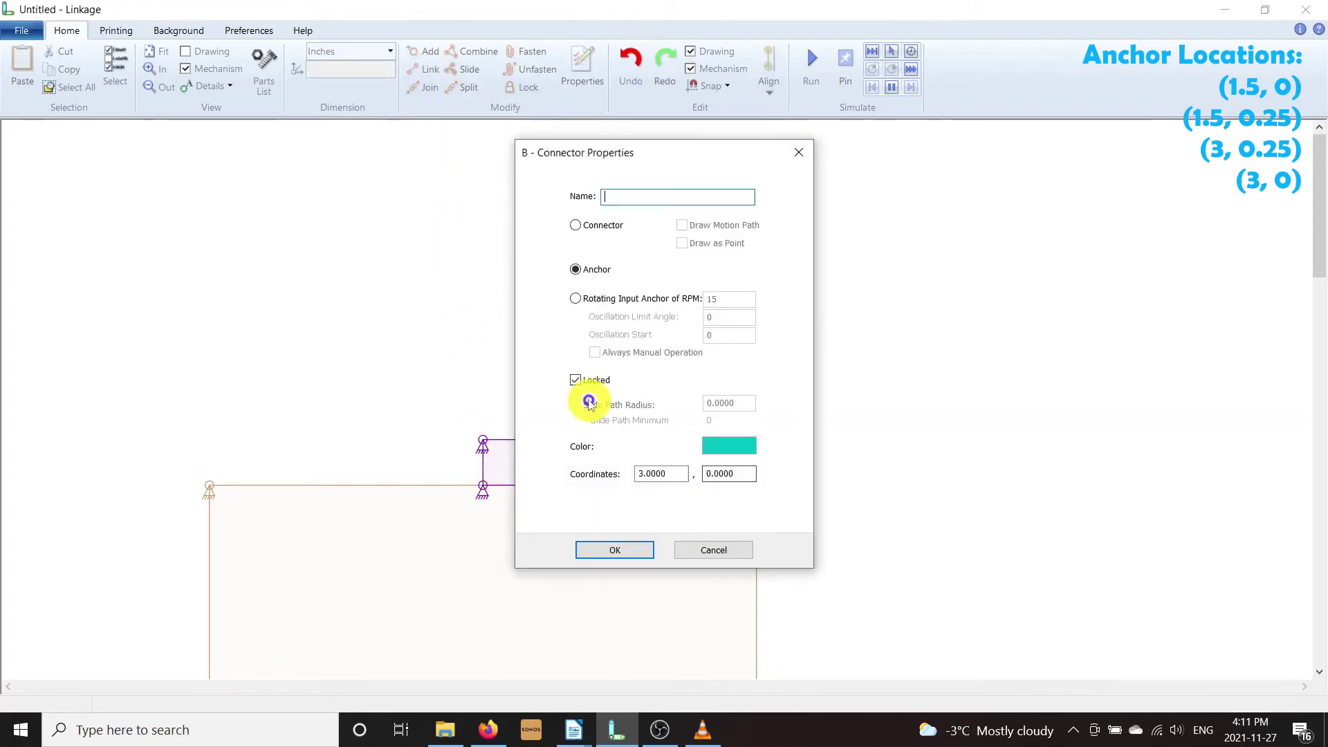
pyautogui.press('Return')
# Step: Add two connectors far left of the tall rectangle, around x -37.4, and two beside its upper-left corner, around x -0.9
pyautogui.scroll(2, 418, 362)
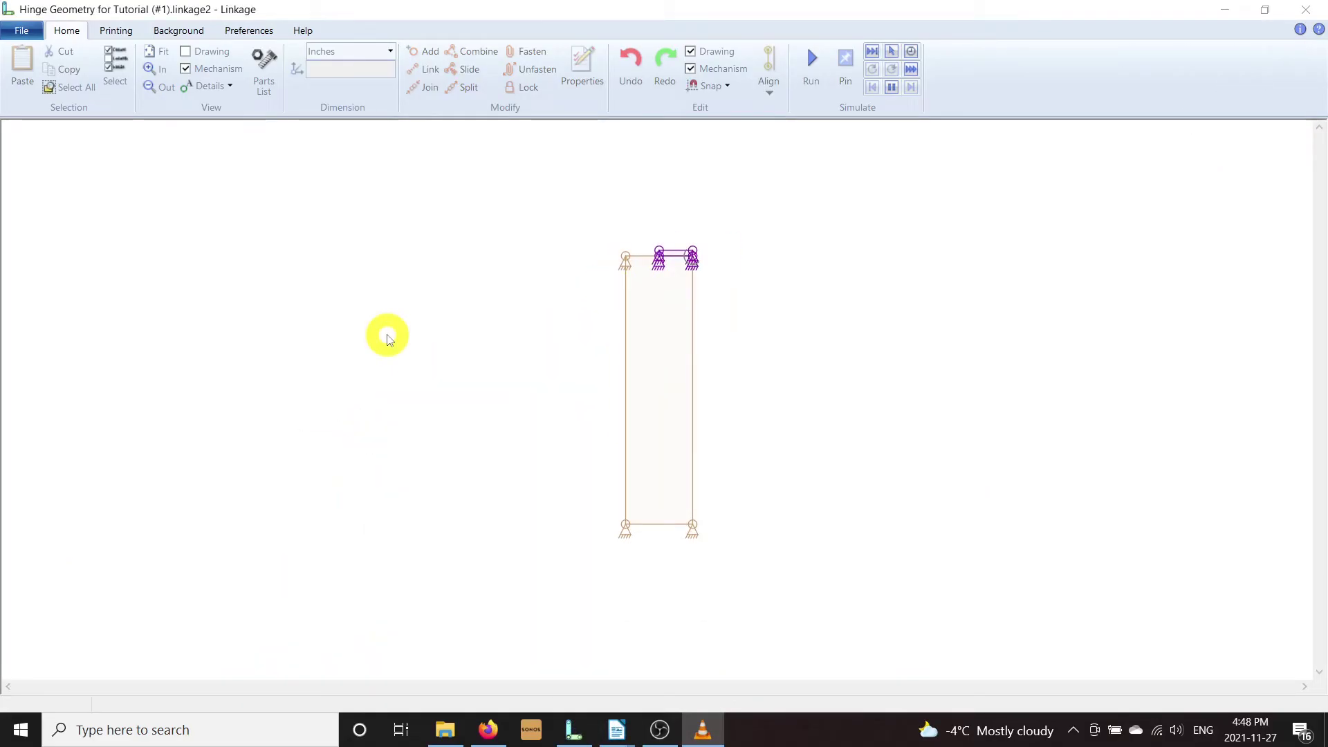
pyautogui.moveTo(380, 332); pyautogui.dragTo(837, 400)
pyautogui.rightClick(255, 296)
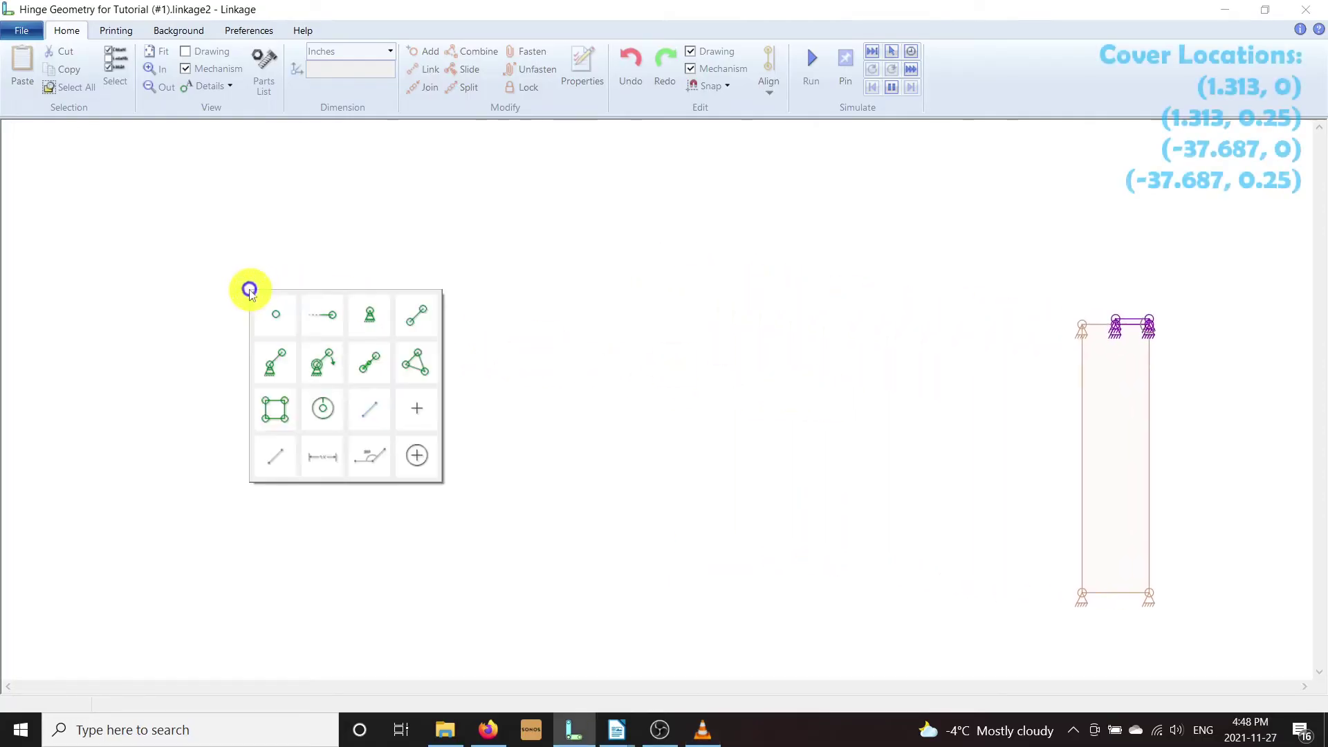
pyautogui.click(289, 309)
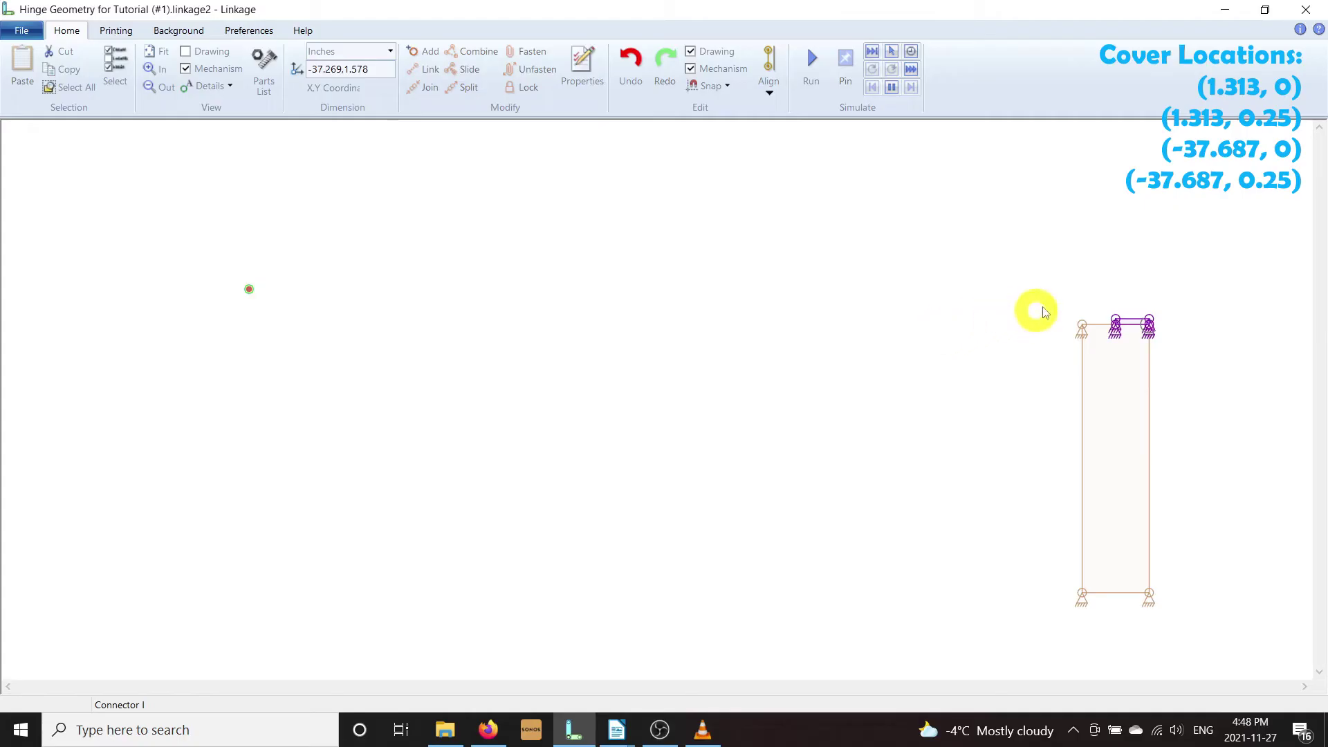
pyautogui.rightClick(1065, 300)
pyautogui.click(1081, 324)
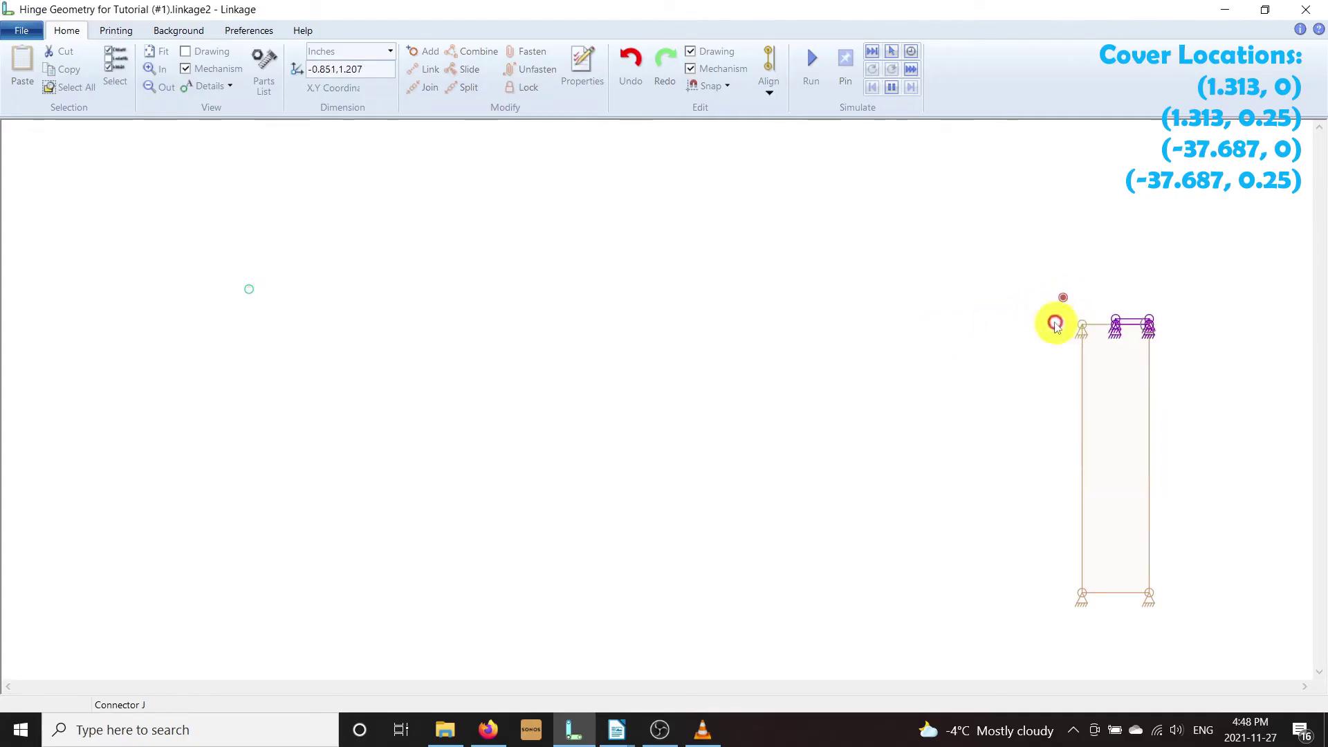
pyautogui.rightClick(1063, 325)
pyautogui.click(1077, 336)
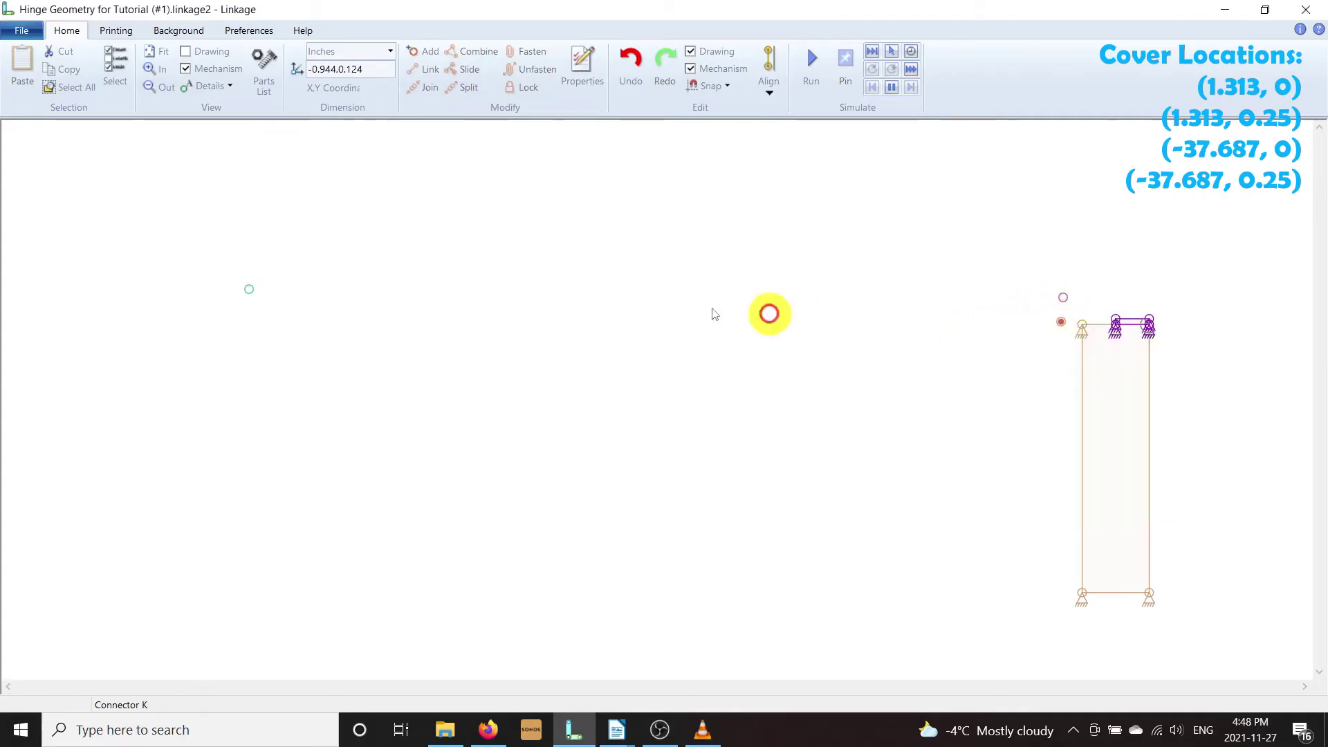
pyautogui.rightClick(244, 318)
pyautogui.click(267, 317)
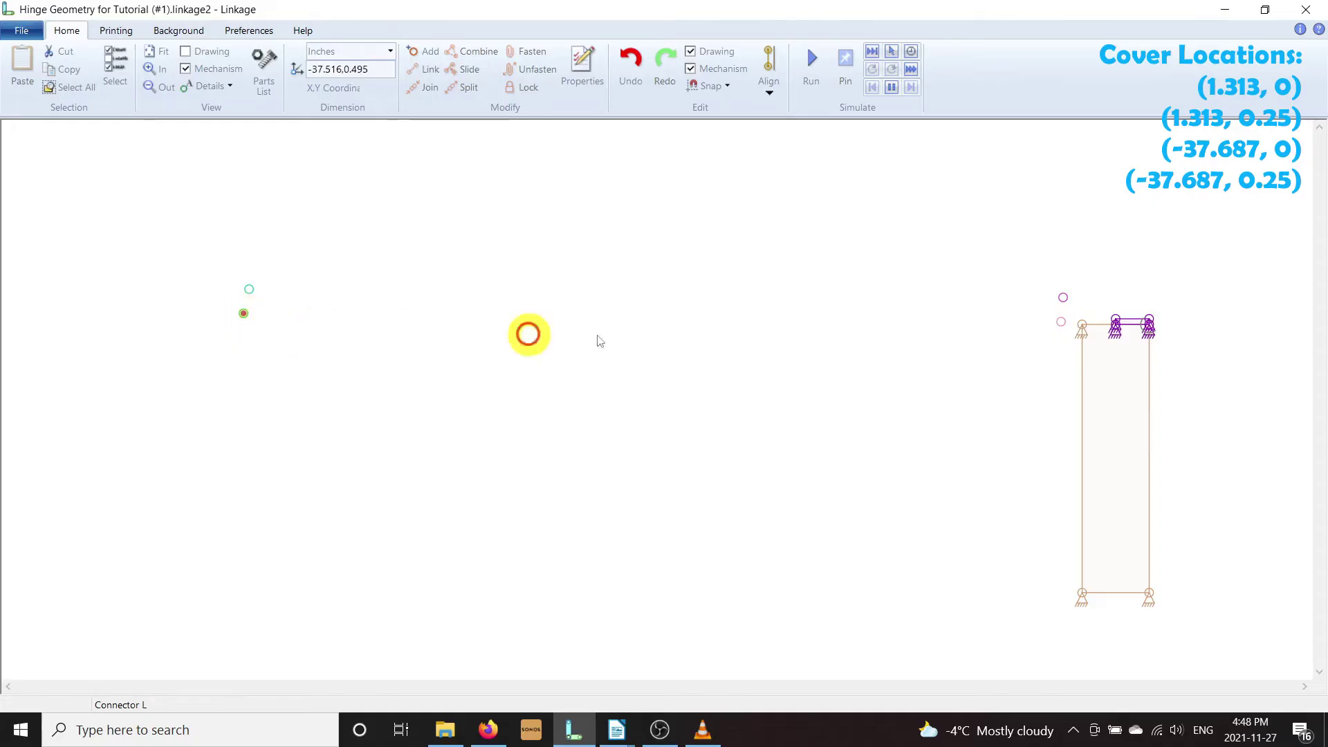
# Step: Position the two connectors beside the tall rectangle's upper-left corner at 1.313, 0 and 1.313, 0.25
pyautogui.scroll(2, 983, 329)
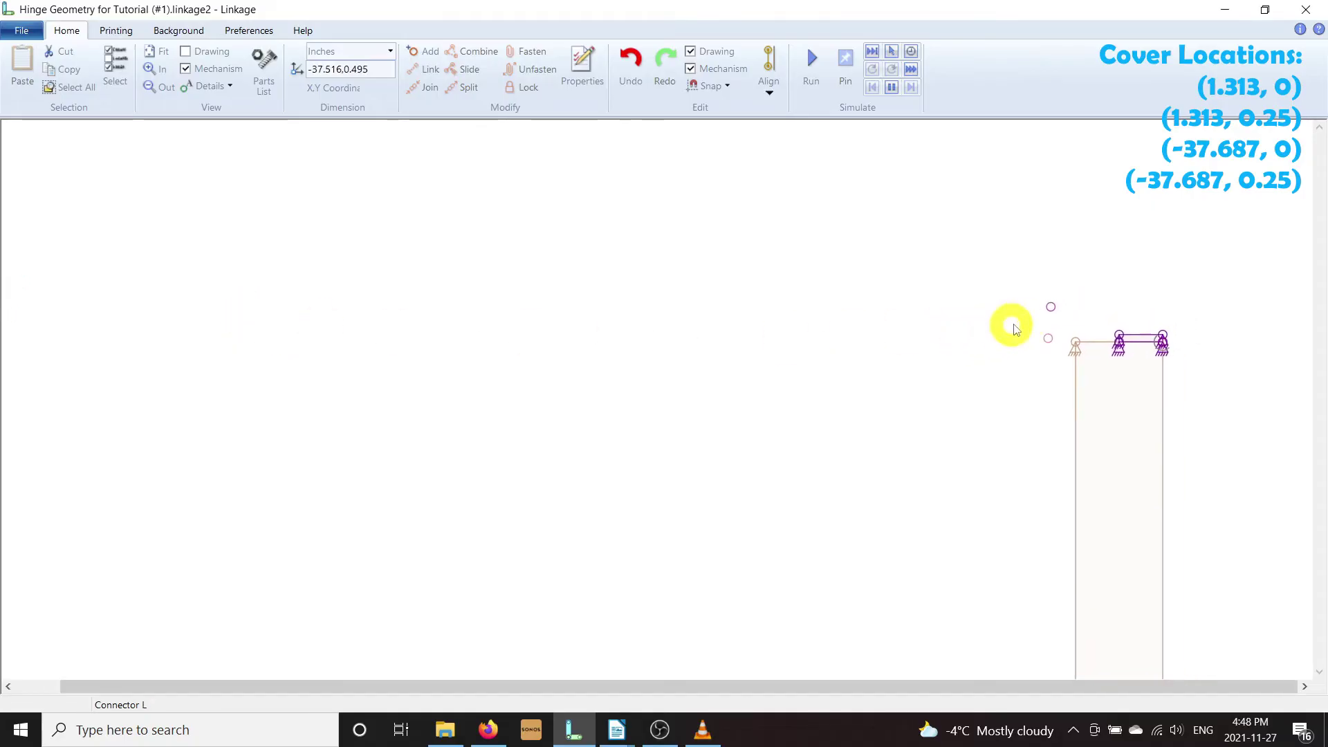
pyautogui.moveTo(949, 312); pyautogui.dragTo(830, 371)
pyautogui.scroll(2, 951, 401)
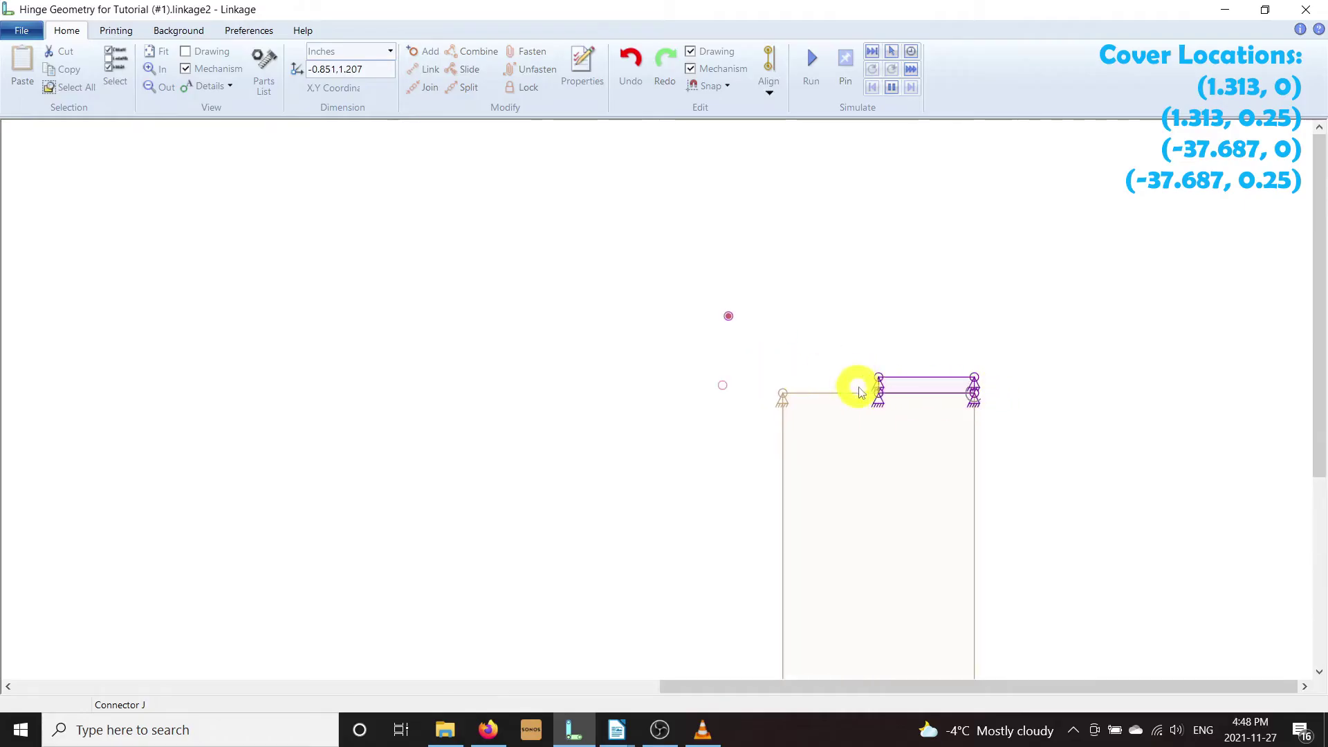
pyautogui.moveTo(730, 318); pyautogui.dragTo(842, 374)
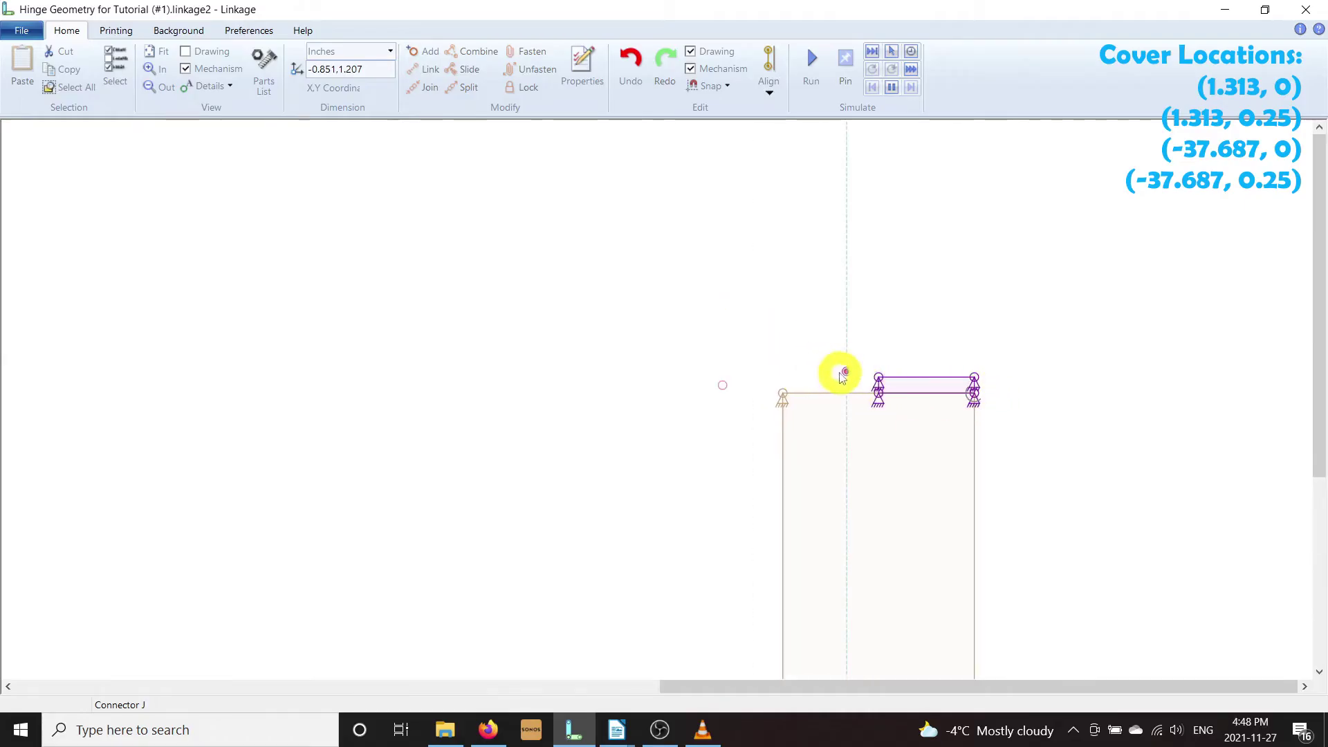
pyautogui.click(724, 386)
pyautogui.moveTo(724, 386); pyautogui.dragTo(838, 393)
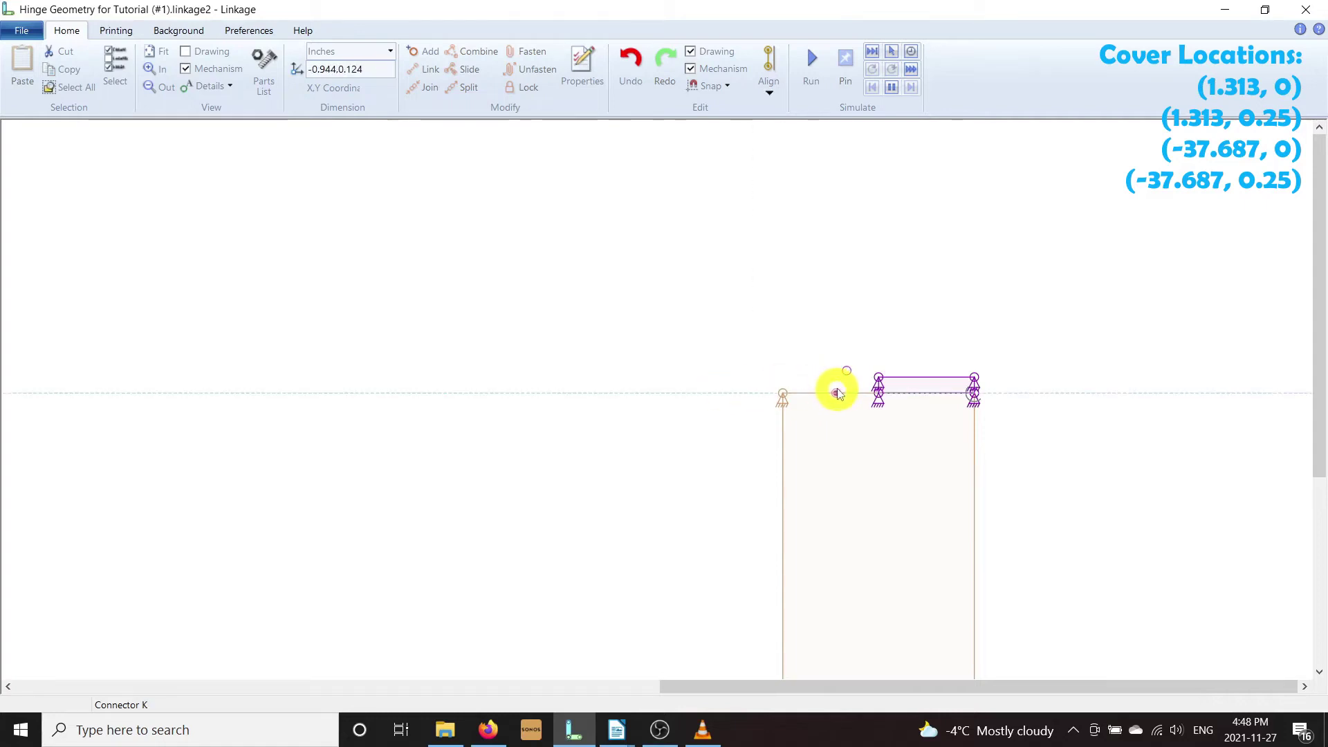
pyautogui.click(847, 372)
pyautogui.click(312, 70)
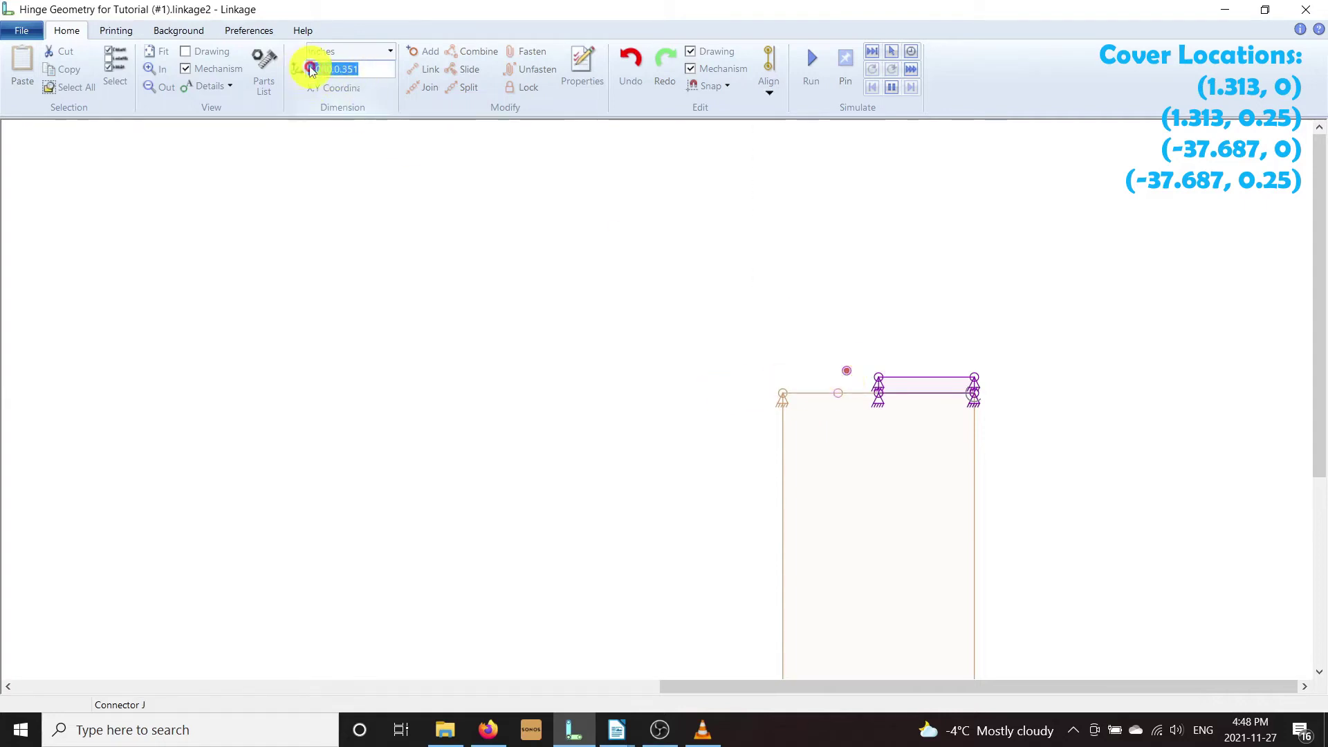
pyautogui.write('1.313')
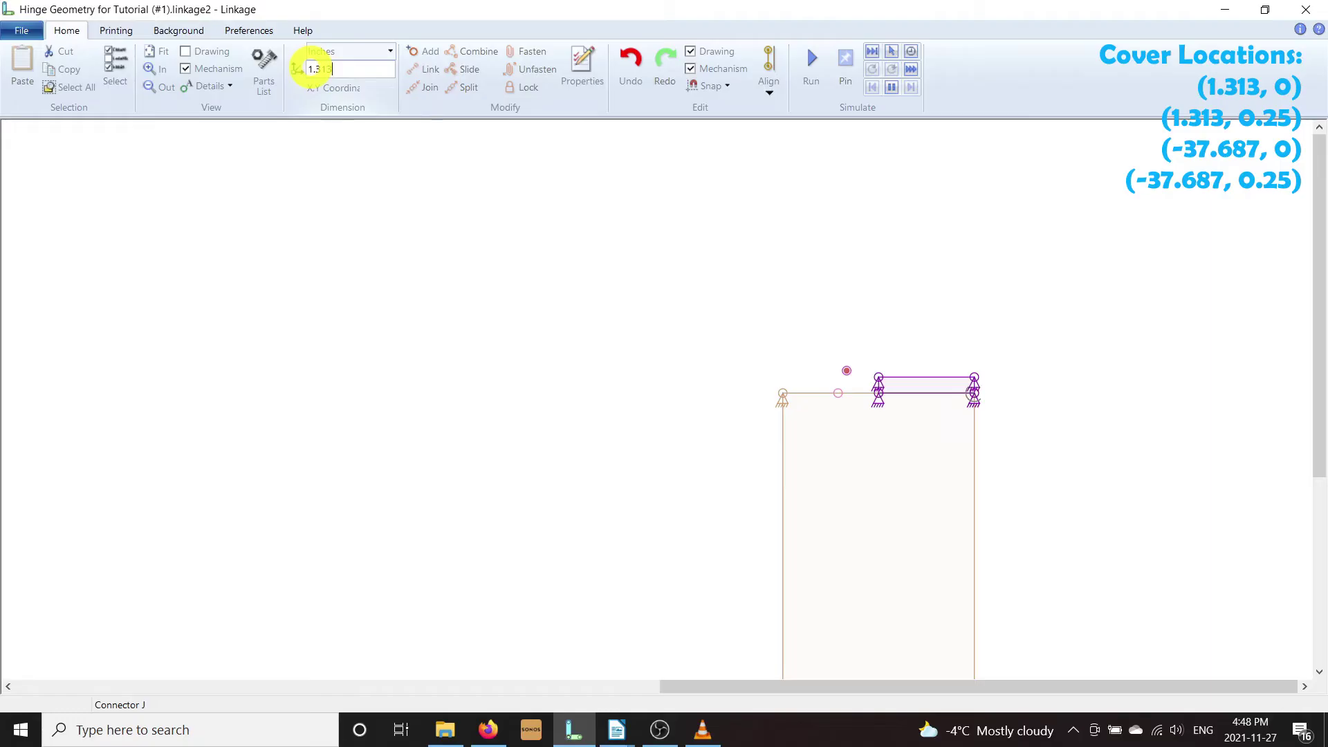
pyautogui.write(',0.000')
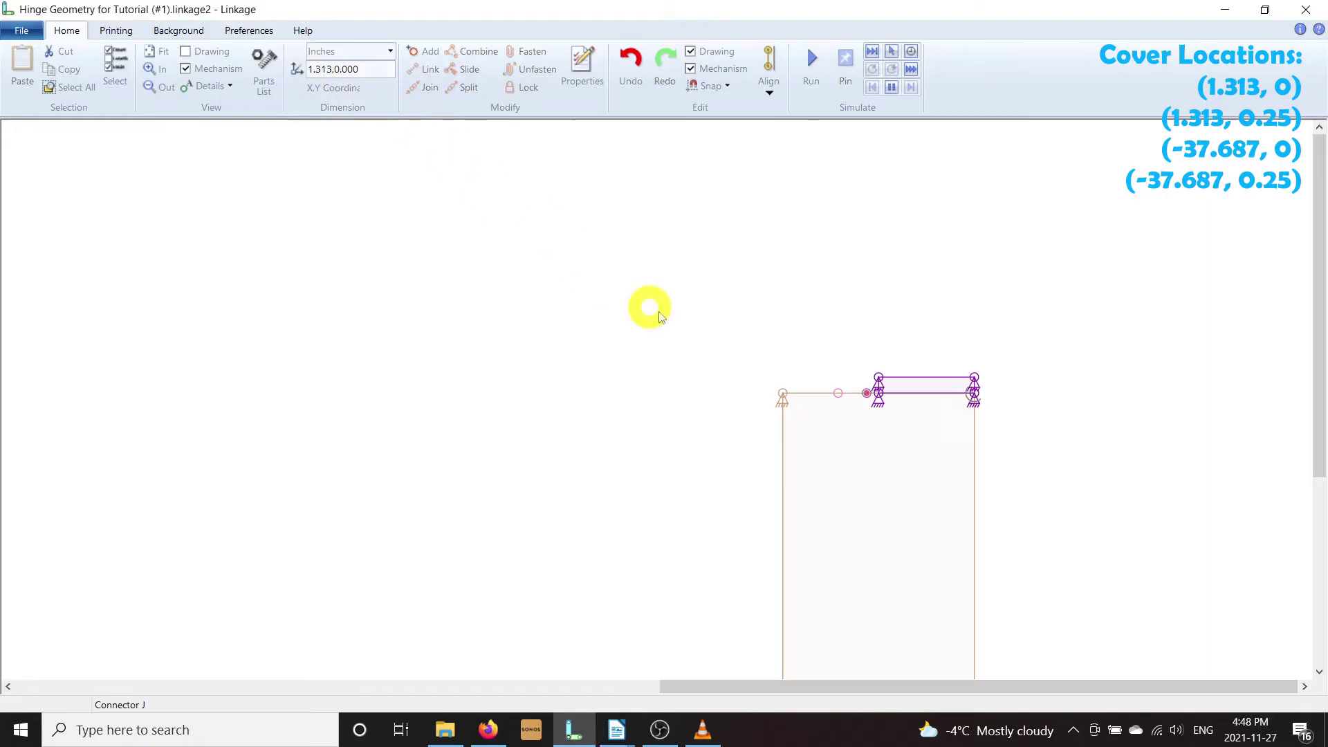
pyautogui.click(838, 392)
pyautogui.moveTo(839, 394); pyautogui.dragTo(867, 377)
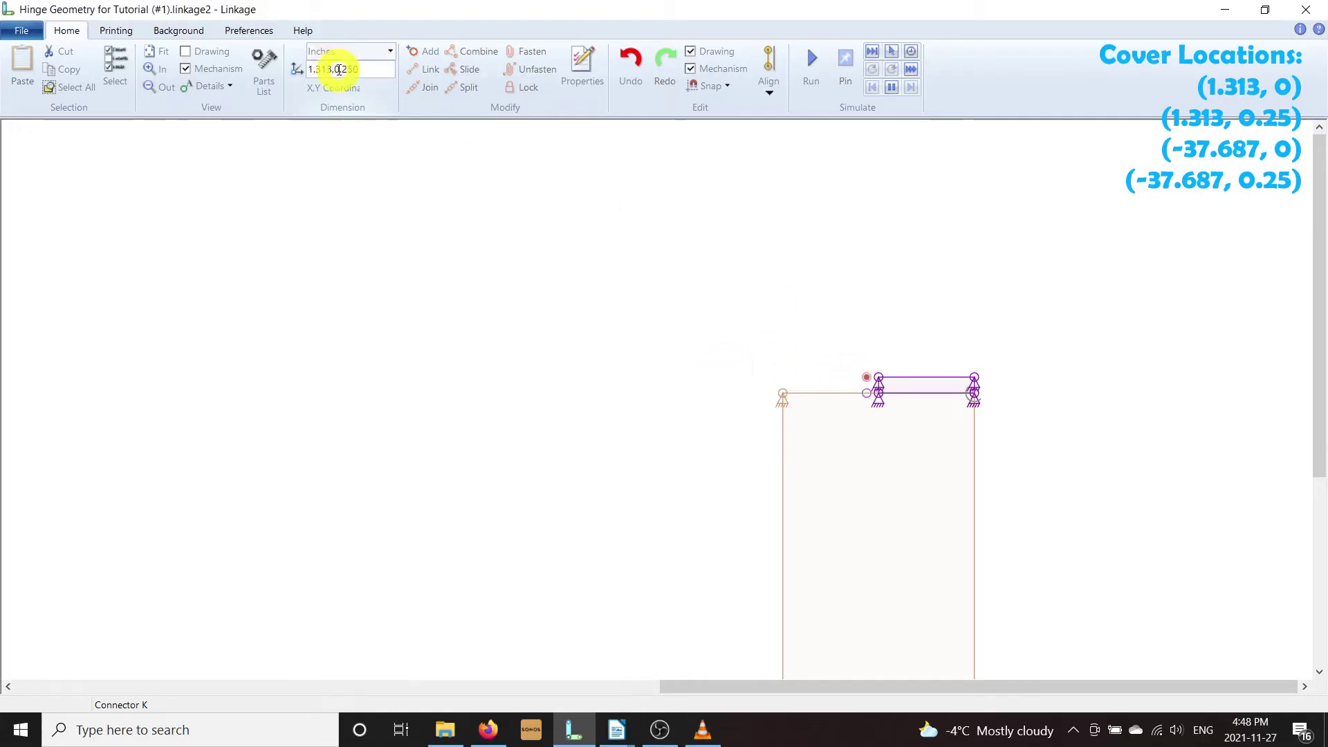
# Step: Position the two far-left connectors at -37.687, 0 and -37.687, 0.25
pyautogui.scroll(-3, 429, 338)
pyautogui.scroll(-1, 392, 357)
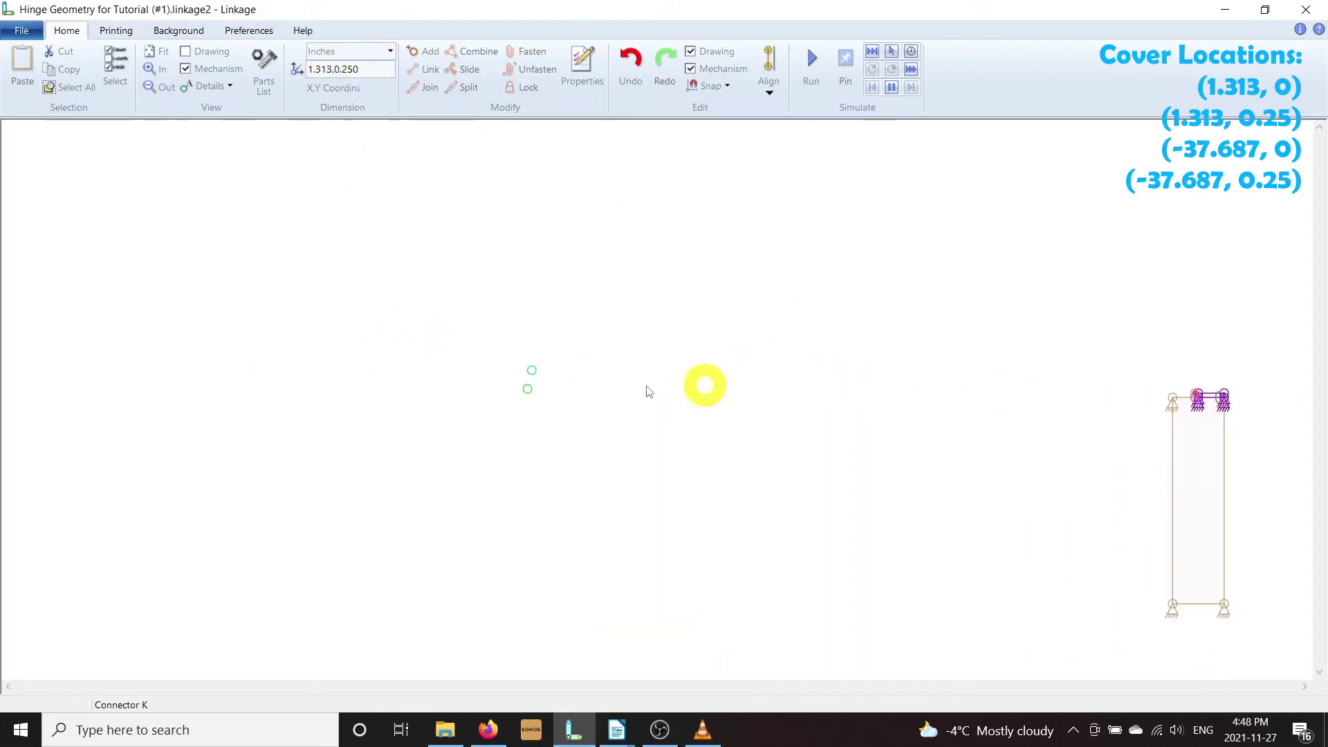
pyautogui.click(528, 388)
pyautogui.moveTo(372, 70); pyautogui.dragTo(308, 76)
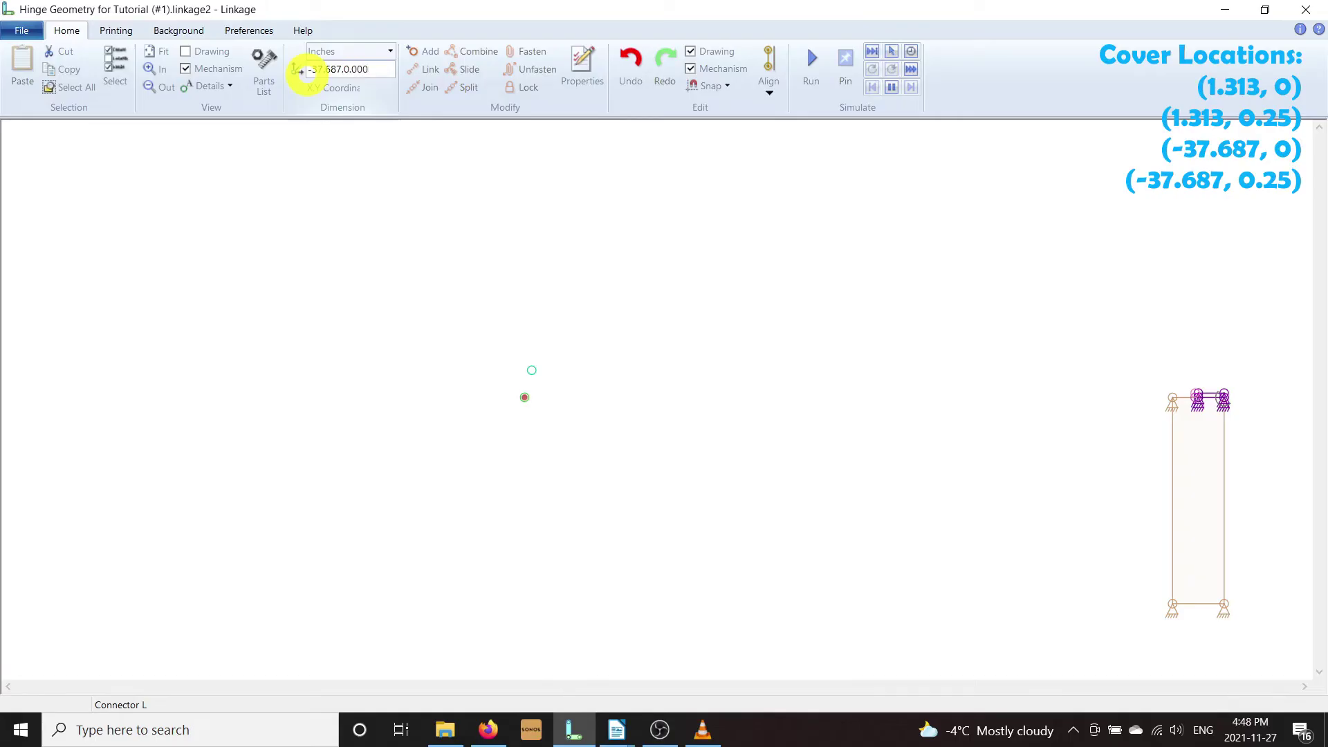
pyautogui.click(532, 370)
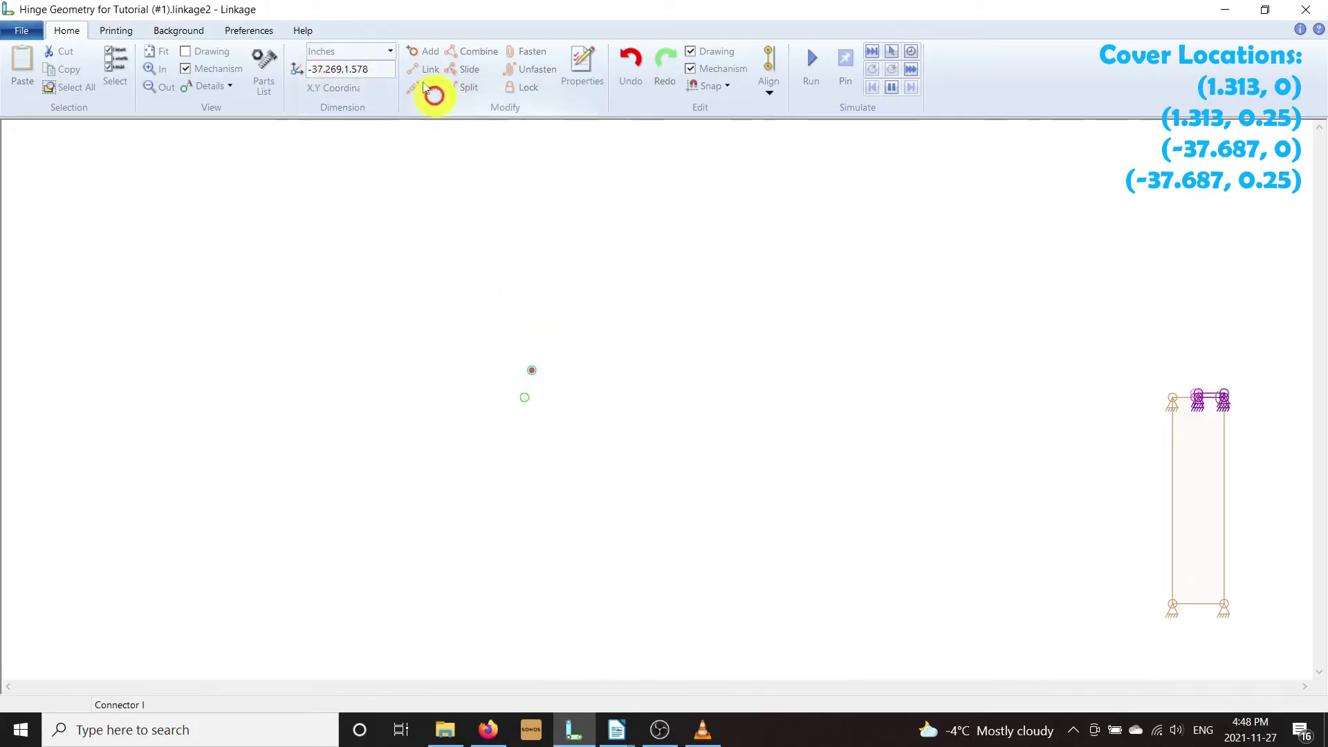
pyautogui.moveTo(531, 370); pyautogui.dragTo(525, 380)
pyautogui.moveTo(374, 69); pyautogui.dragTo(349, 69)
pyautogui.write('0.25')
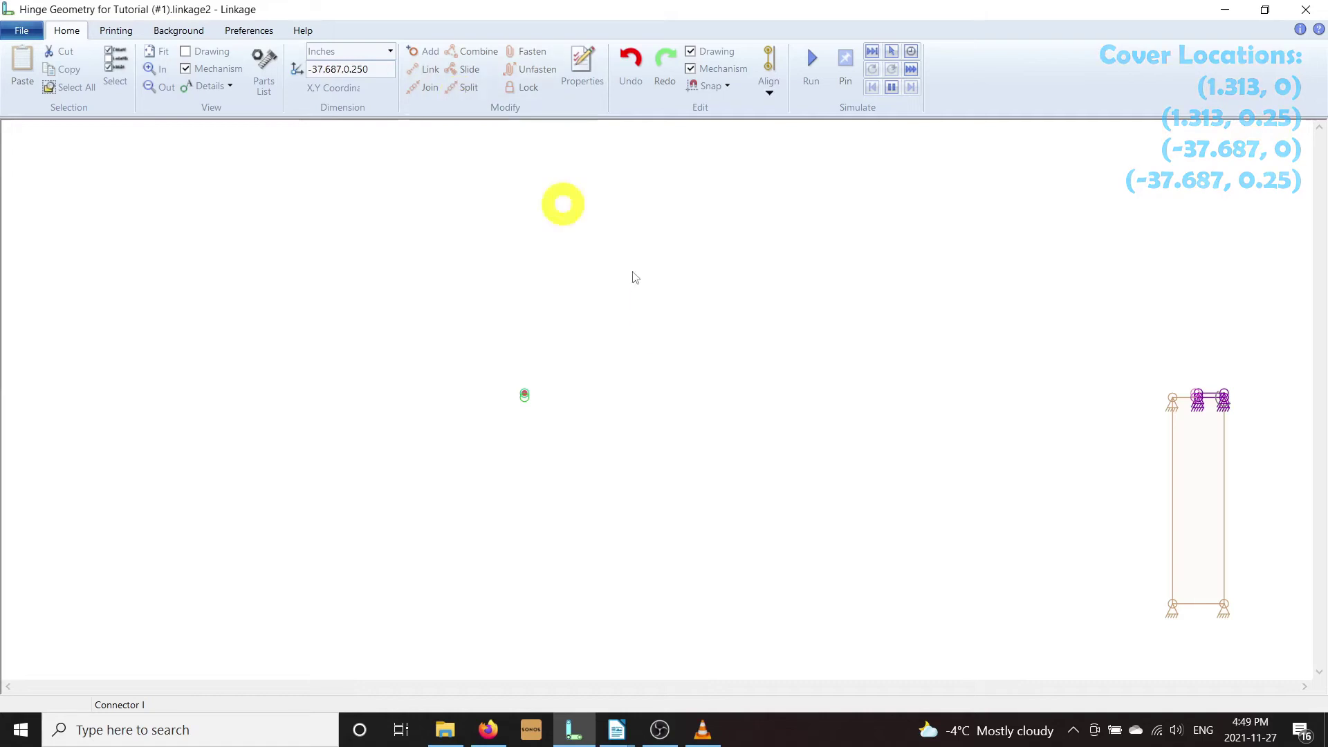
# Step: Add two connectors side by side a short distance left of the tall rectangle, slightly below its upper edge
pyautogui.scroll(1, 1017, 434)
pyautogui.moveTo(1017, 434); pyautogui.dragTo(907, 406)
pyautogui.rightClick(894, 404)
pyautogui.click(923, 427)
pyautogui.rightClick(968, 400)
pyautogui.click(994, 424)
# Step: Link the two far-left connectors, the two loose ones and the two at x 1.313 into one long cover element
pyautogui.moveTo(202, 341); pyautogui.dragTo(237, 377)
pyautogui.keyDown('shift'); pyautogui.click(896, 403); pyautogui.keyUp('shift')
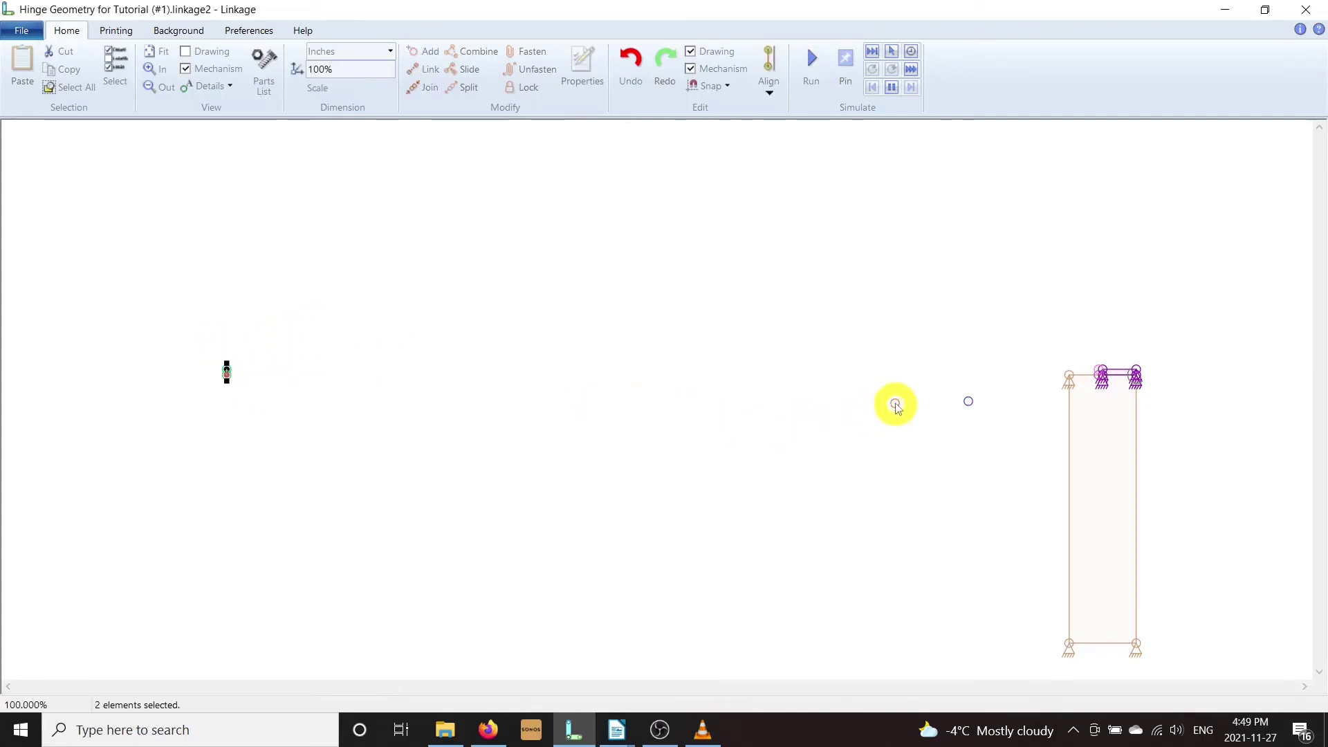
pyautogui.keyDown('shift'); pyautogui.click(968, 401); pyautogui.keyUp('shift')
pyautogui.moveTo(1070, 381); pyautogui.dragTo(828, 512)
pyautogui.scroll(3, 844, 516)
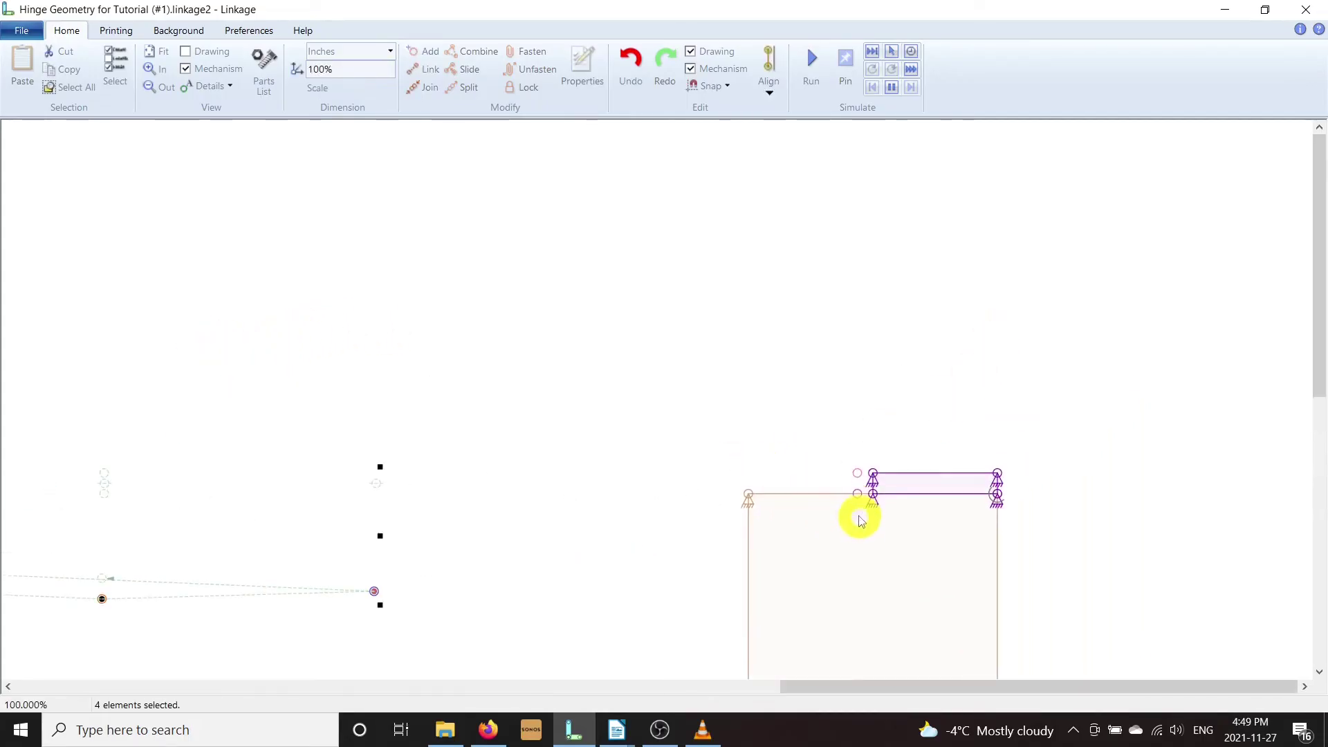
pyautogui.keyDown('shift'); pyautogui.click(857, 492); pyautogui.keyUp('shift')
pyautogui.keyDown('shift'); pyautogui.click(858, 473); pyautogui.keyUp('shift')
pyautogui.scroll(2, 552, 496)
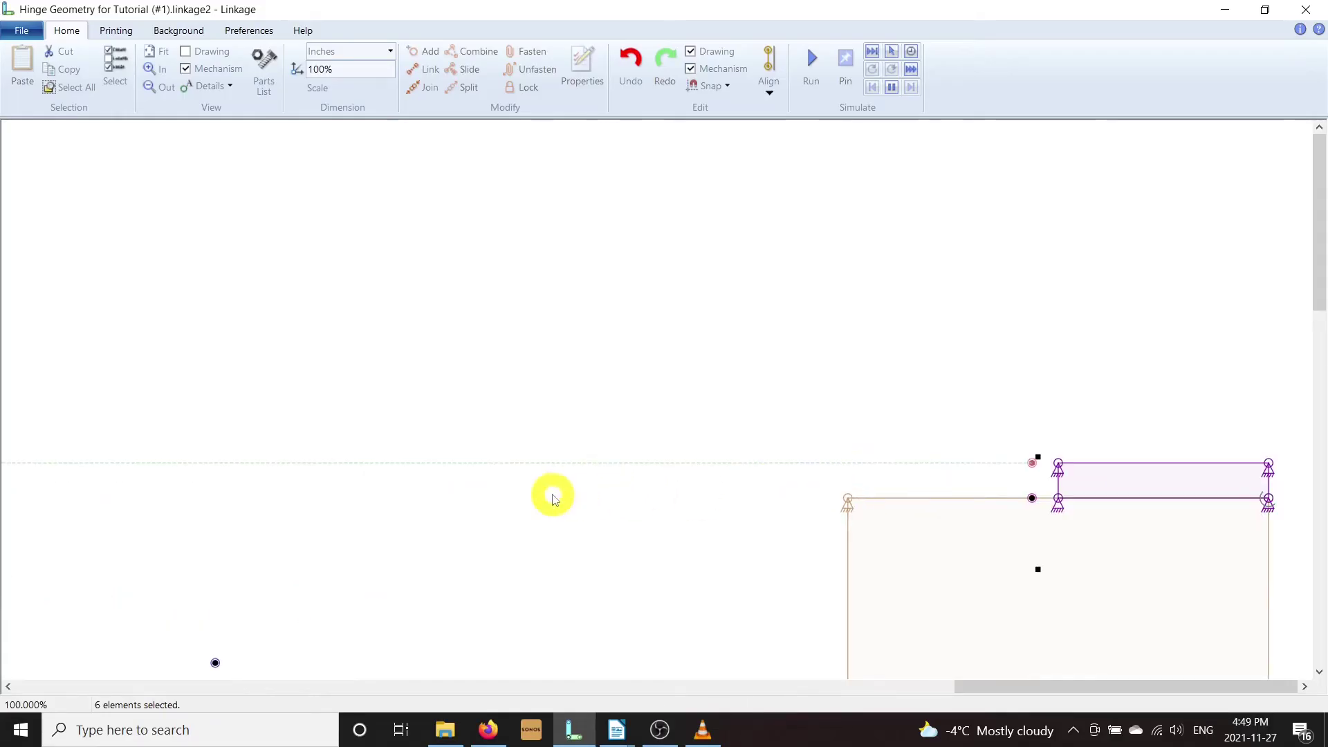
pyautogui.scroll(-6, 563, 489)
pyautogui.scroll(1, 793, 512)
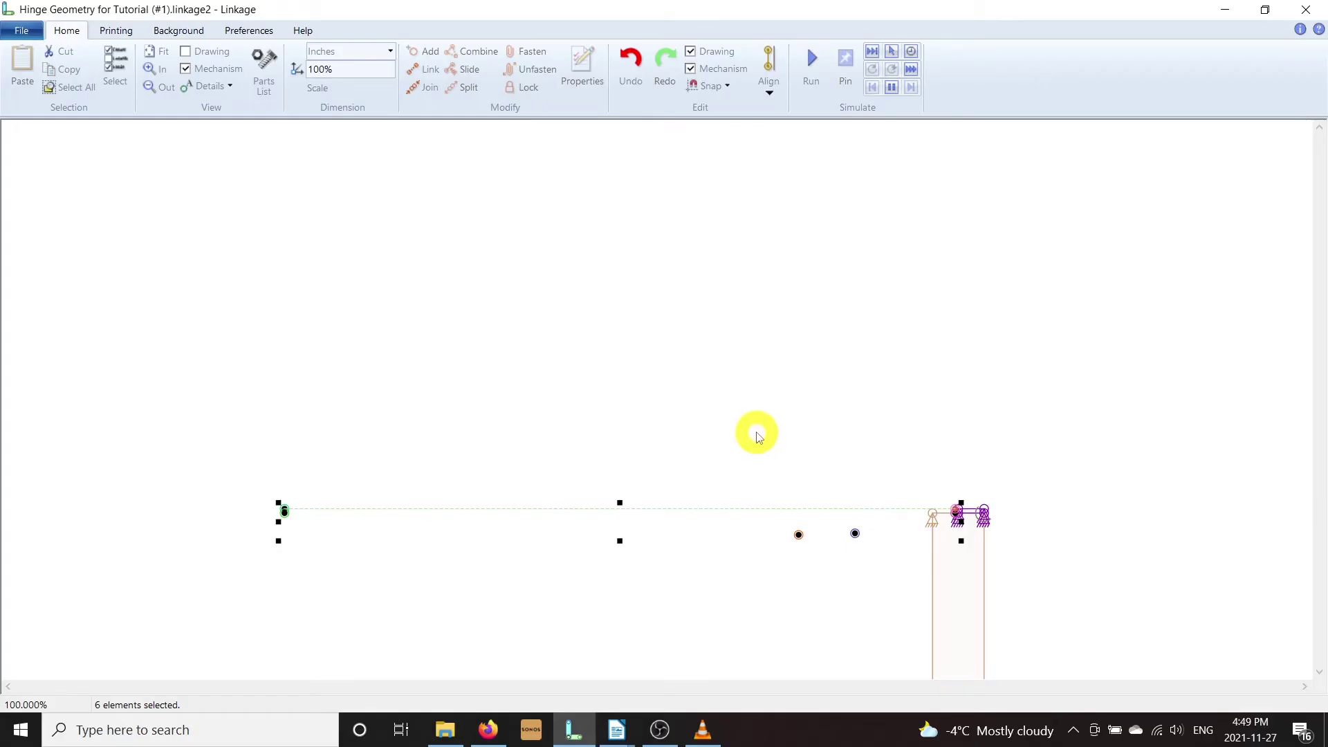
pyautogui.click(422, 69)
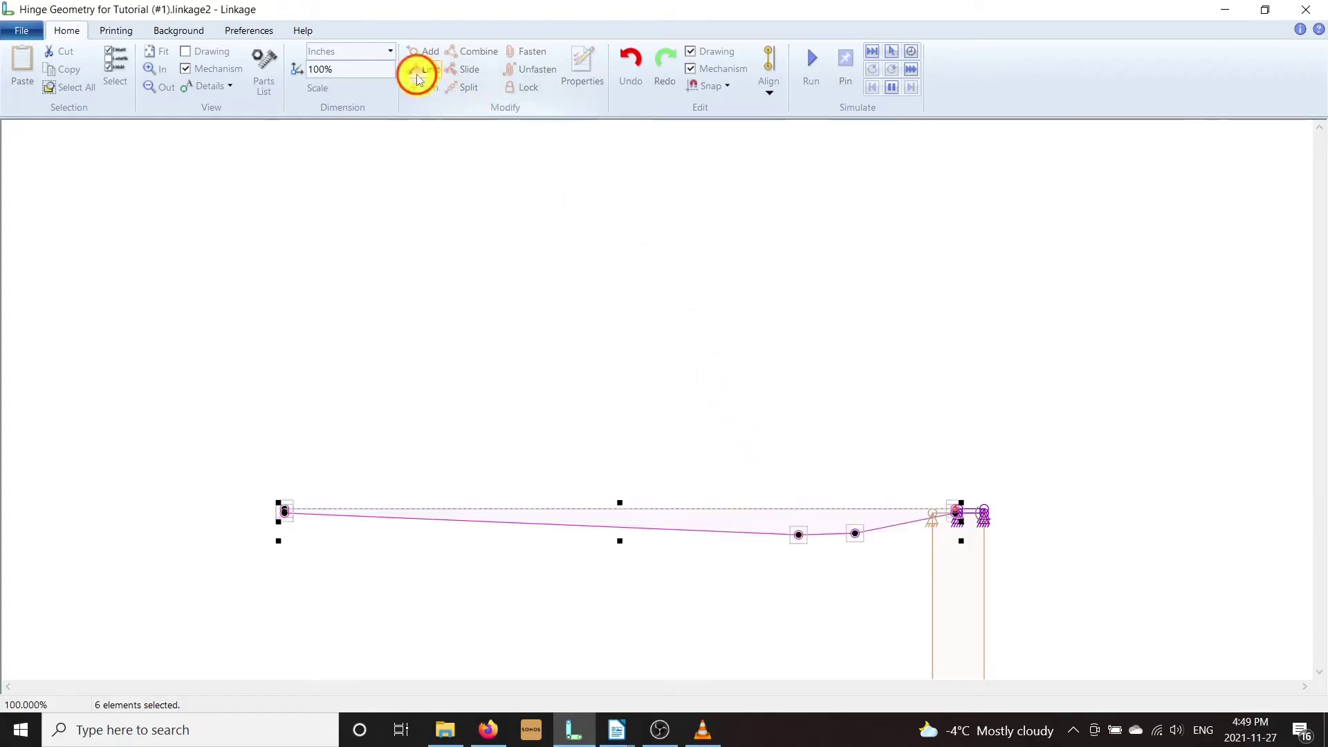
pyautogui.click(588, 318)
# Step: Add two anchors left of the tall rectangle, one above the other, at about -1.75, -3.23 and -2.11, -6.25
pyautogui.moveTo(697, 489); pyautogui.dragTo(680, 324)
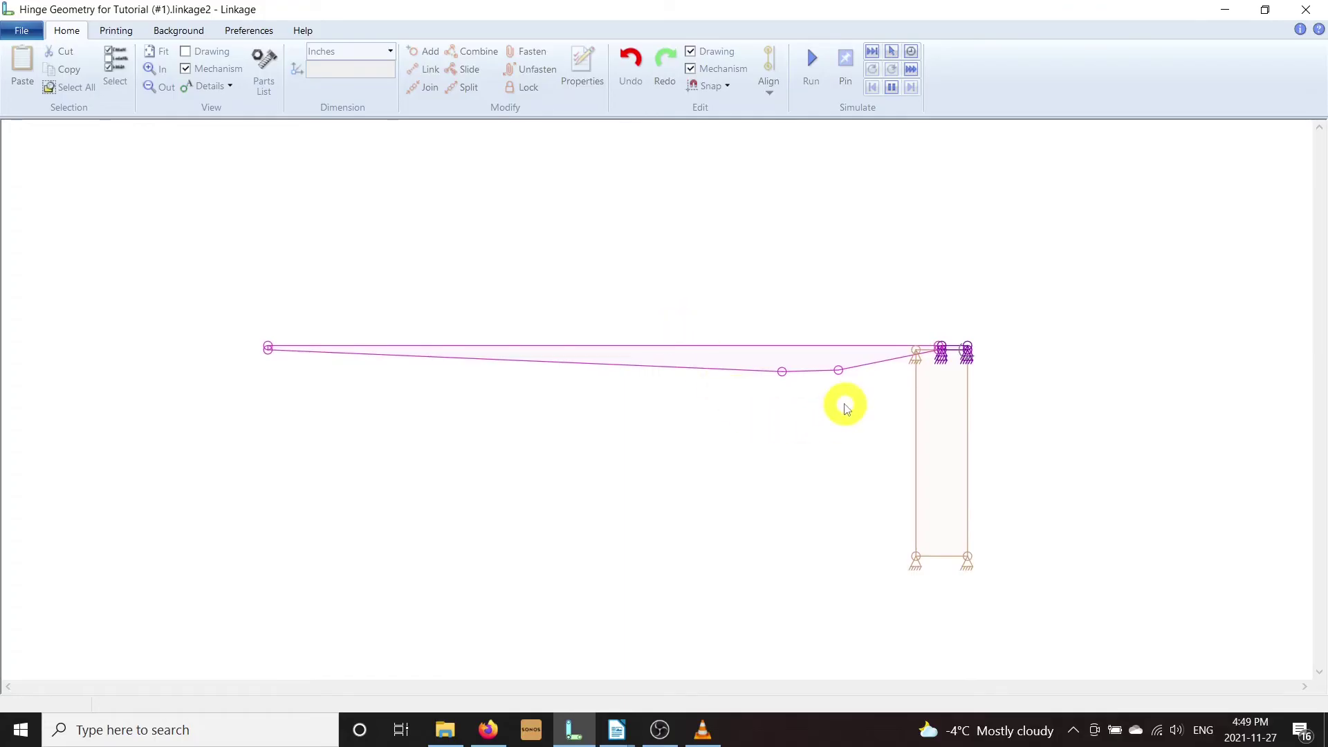
pyautogui.scroll(-1, 842, 400)
pyautogui.scroll(3, 842, 400)
pyautogui.moveTo(851, 410); pyautogui.dragTo(791, 359)
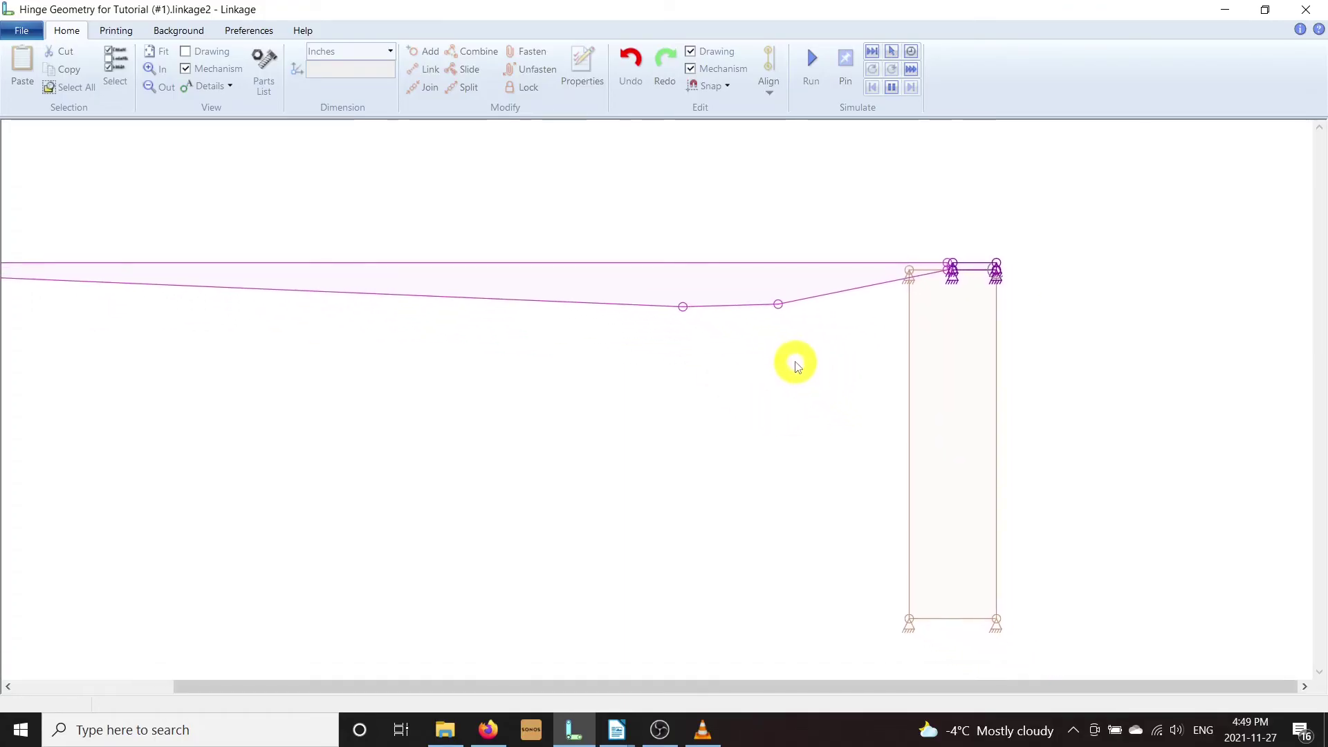
pyautogui.rightClick(857, 364)
pyautogui.click(968, 389)
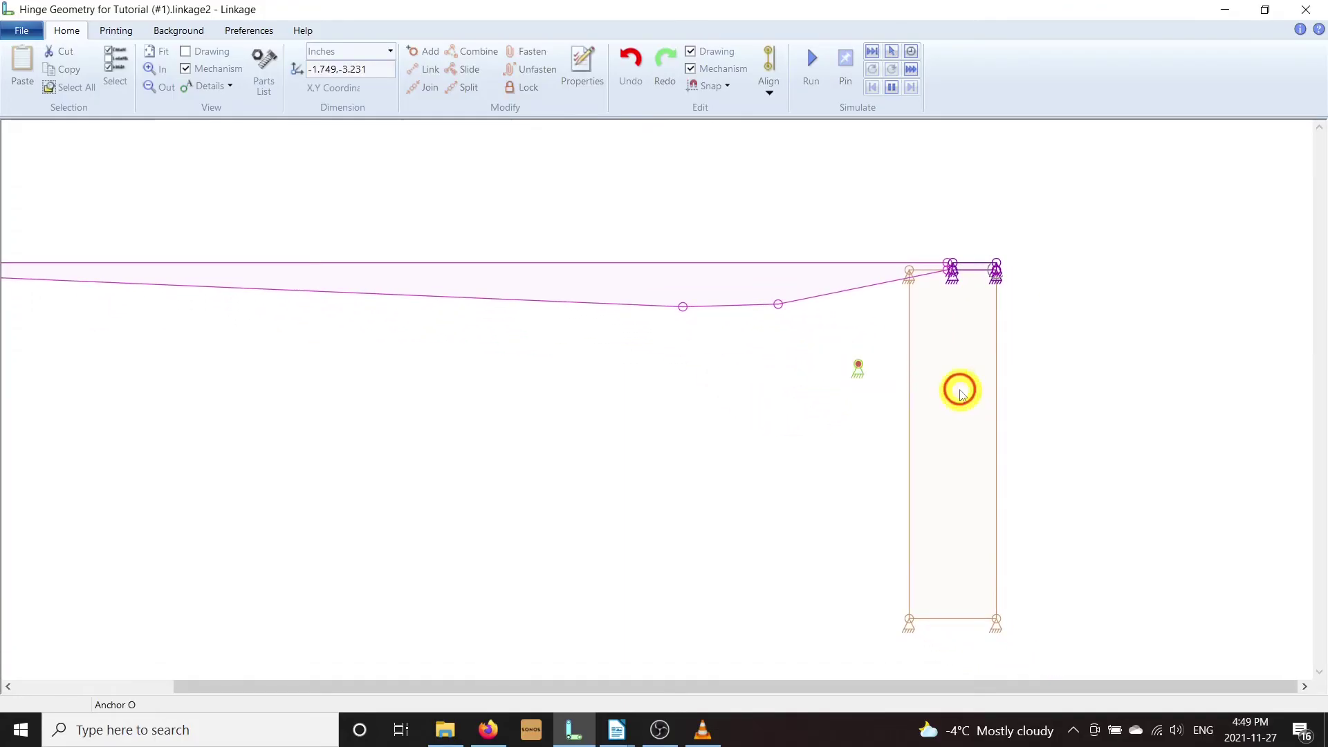
pyautogui.rightClick(848, 451)
pyautogui.click(965, 477)
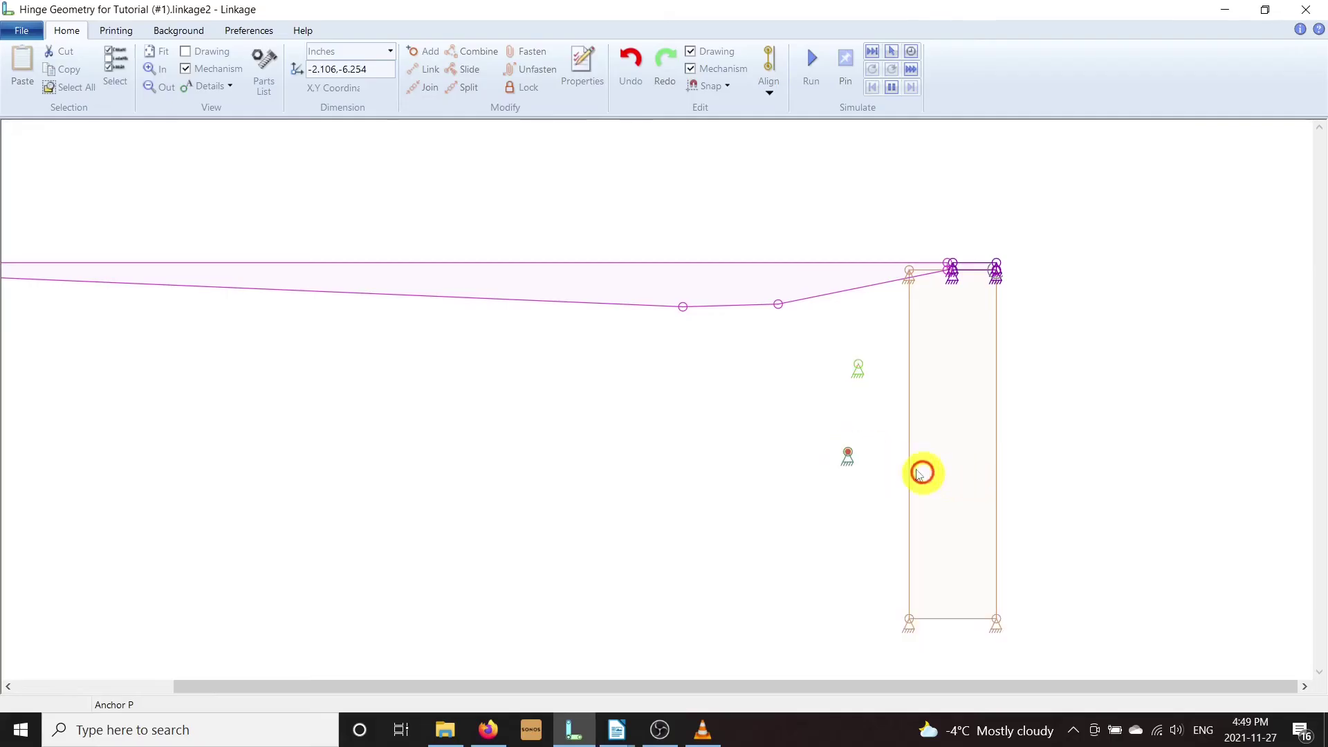
# Step: Add three loose connectors in a triangular group below the cover, left of the two new anchors
pyautogui.rightClick(746, 391)
pyautogui.click(762, 408)
pyautogui.rightClick(737, 466)
pyautogui.click(743, 477)
pyautogui.rightClick(671, 423)
pyautogui.click(695, 458)
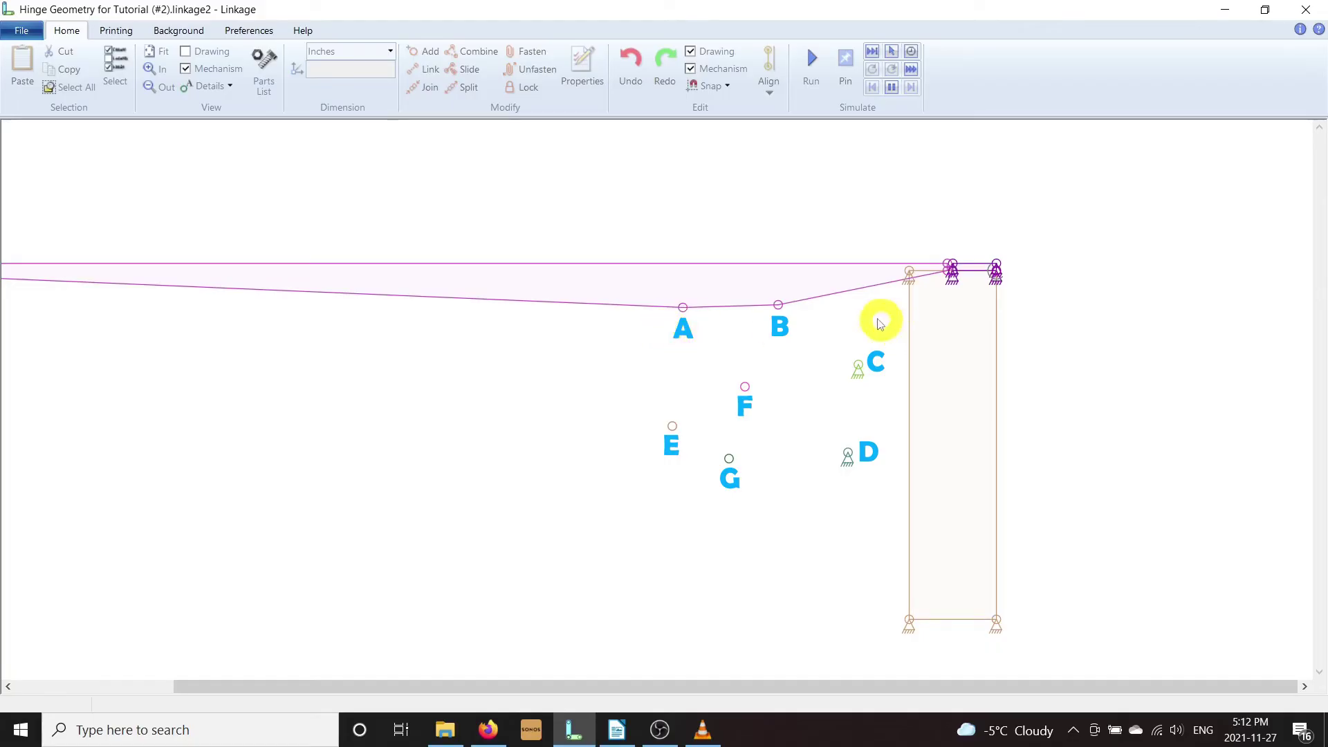
# Step: Link the leftmost loose connector to the left one of the cover's two lower joints
pyautogui.click(848, 366)
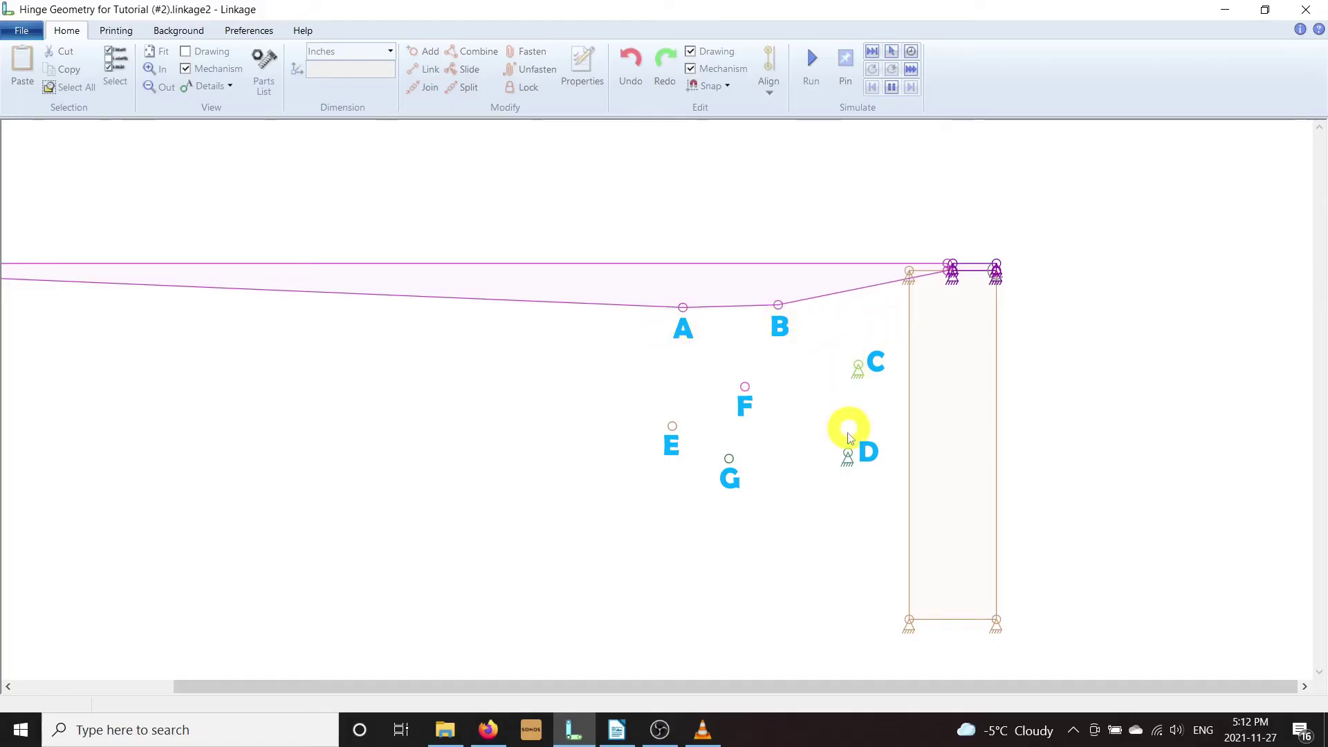
pyautogui.click(672, 428)
pyautogui.keyDown('shift'); pyautogui.click(683, 307); pyautogui.keyUp('shift')
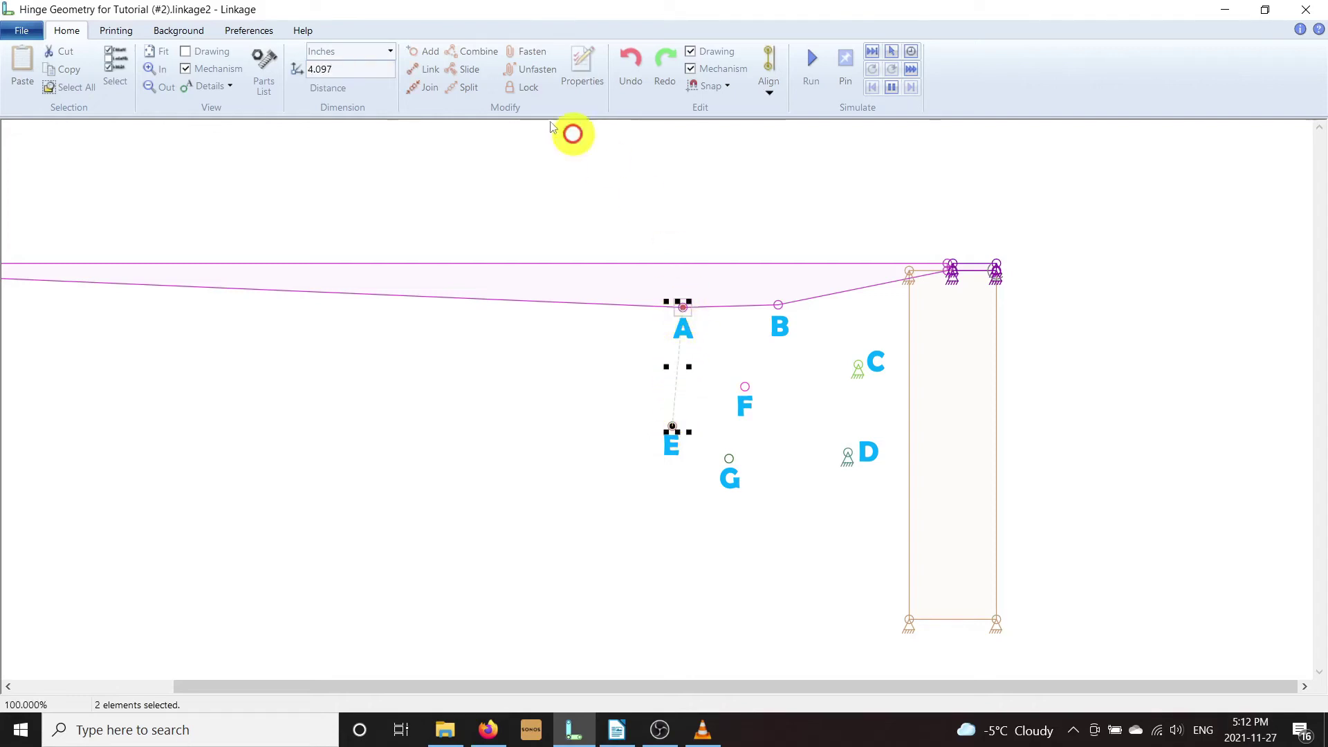
pyautogui.click(428, 69)
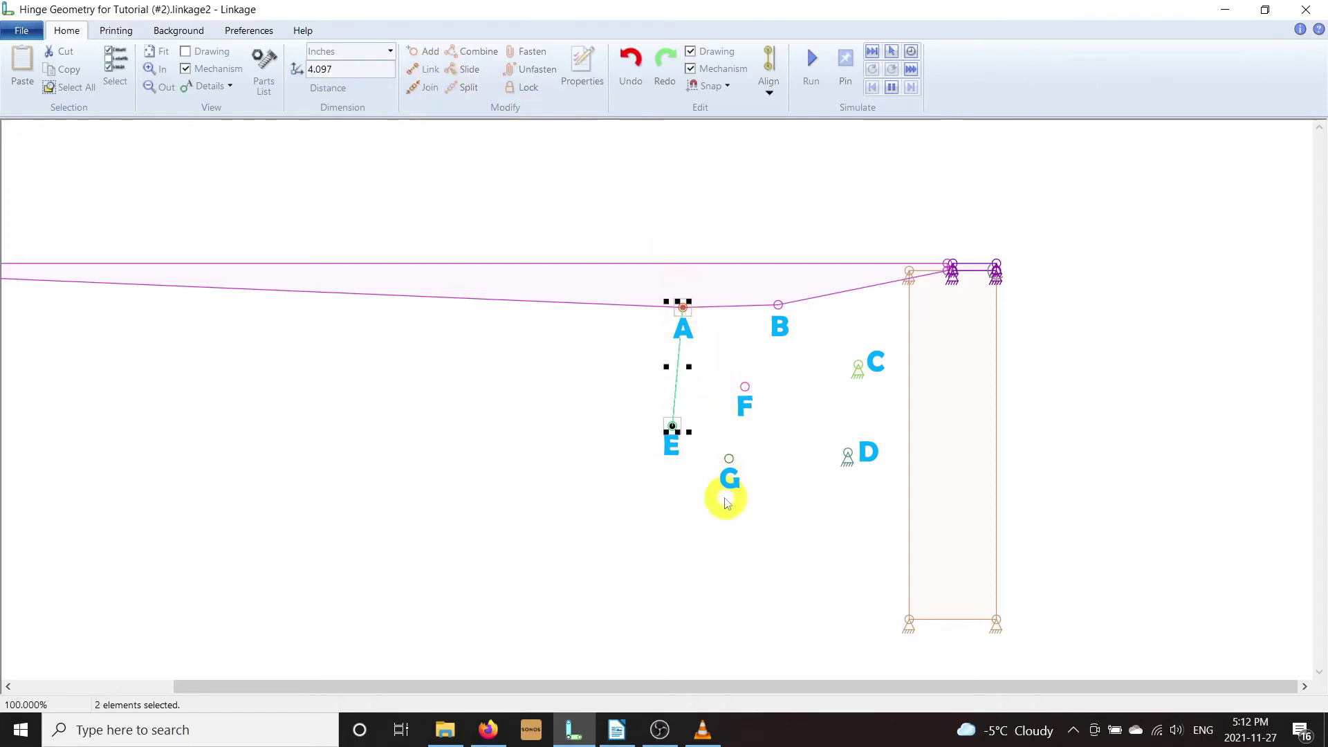
# Step: Link the lowest loose connector to the lower of the two anchors beside the tall rectangle
pyautogui.click(730, 459)
pyautogui.keyDown('shift'); pyautogui.click(848, 453); pyautogui.keyUp('shift')
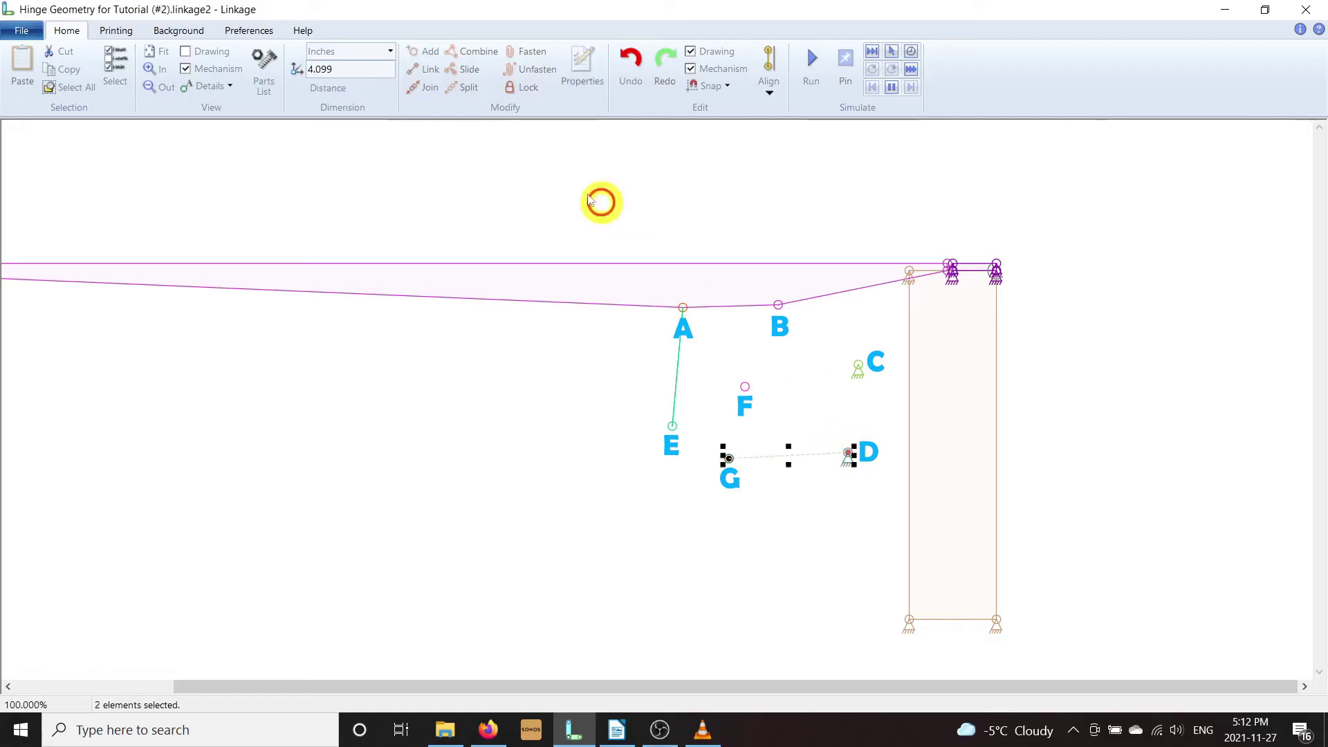
pyautogui.click(429, 71)
pyautogui.click(698, 443)
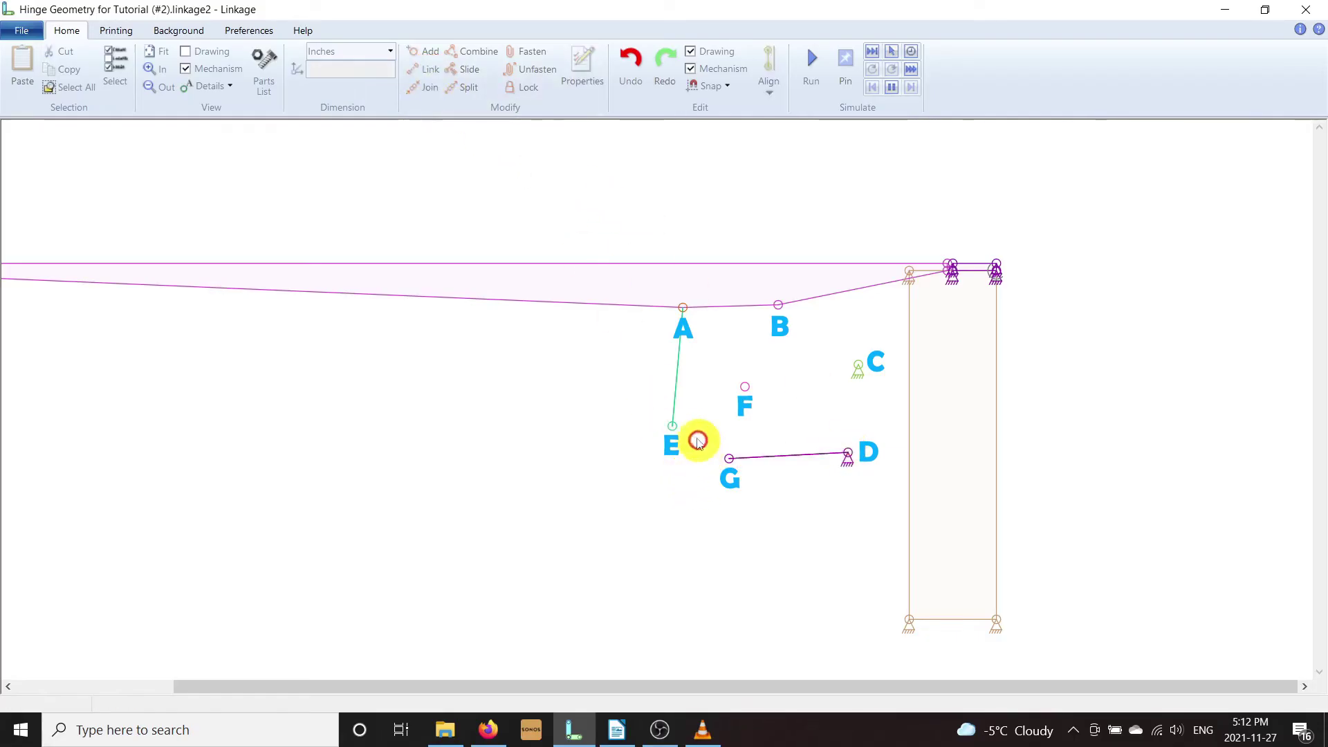
# Step: Link the leftmost lower connector, the middle connector and the upper of the two anchors beside the tall rectangle into one triangular link
pyautogui.click(673, 425)
pyautogui.keyDown('shift'); pyautogui.click(745, 387); pyautogui.keyUp('shift')
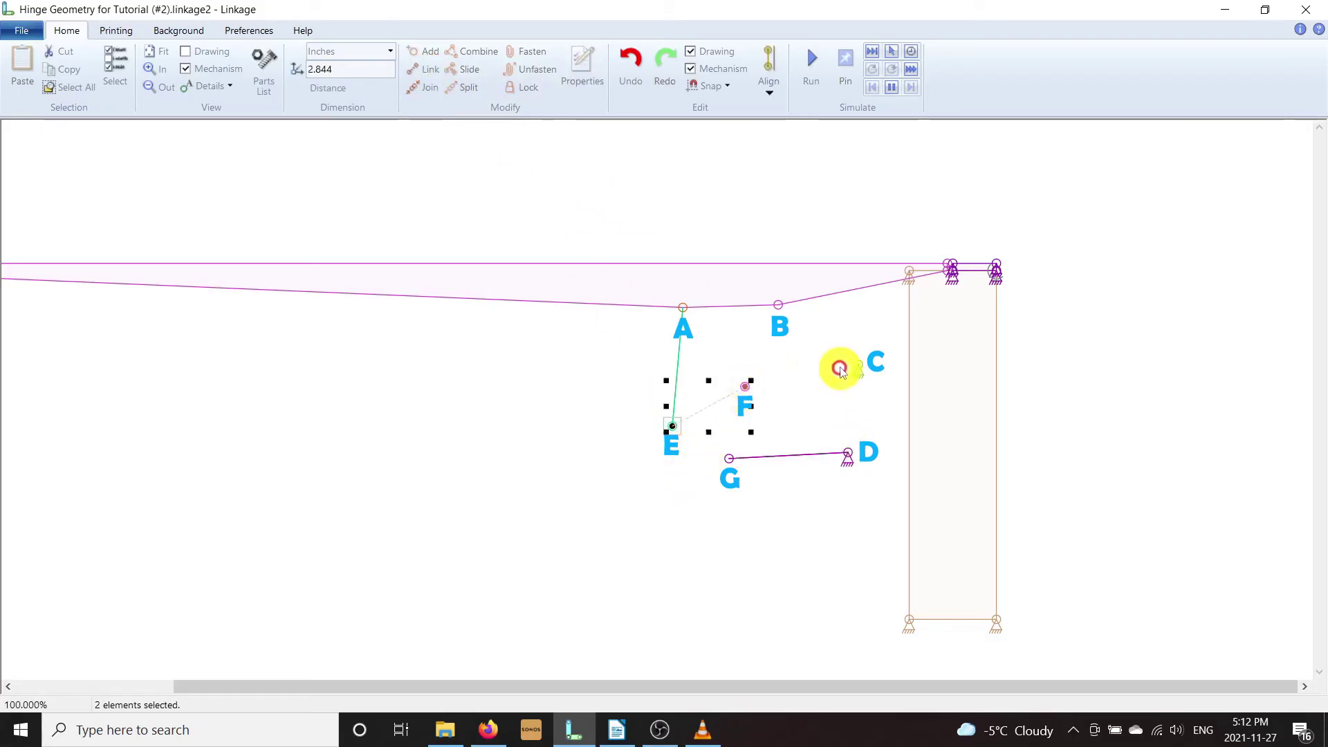
pyautogui.keyDown('shift'); pyautogui.click(858, 365); pyautogui.keyUp('shift')
pyautogui.click(429, 69)
# Step: Link the cover's right lower joint, the middle connector and the lowest connector into one triangular link
pyautogui.click(778, 305)
pyautogui.keyDown('shift'); pyautogui.click(745, 386); pyautogui.keyUp('shift')
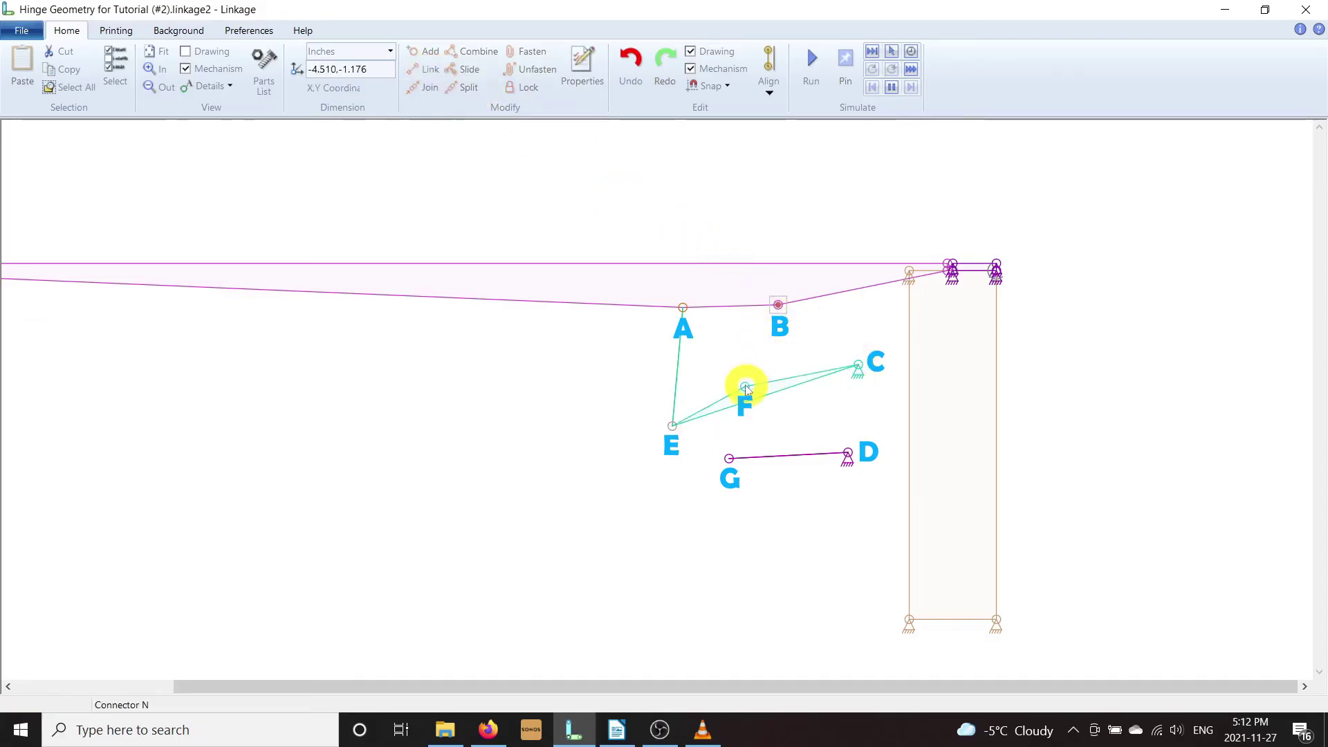
pyautogui.keyDown('shift'); pyautogui.click(730, 460); pyautogui.keyUp('shift')
pyautogui.click(430, 69)
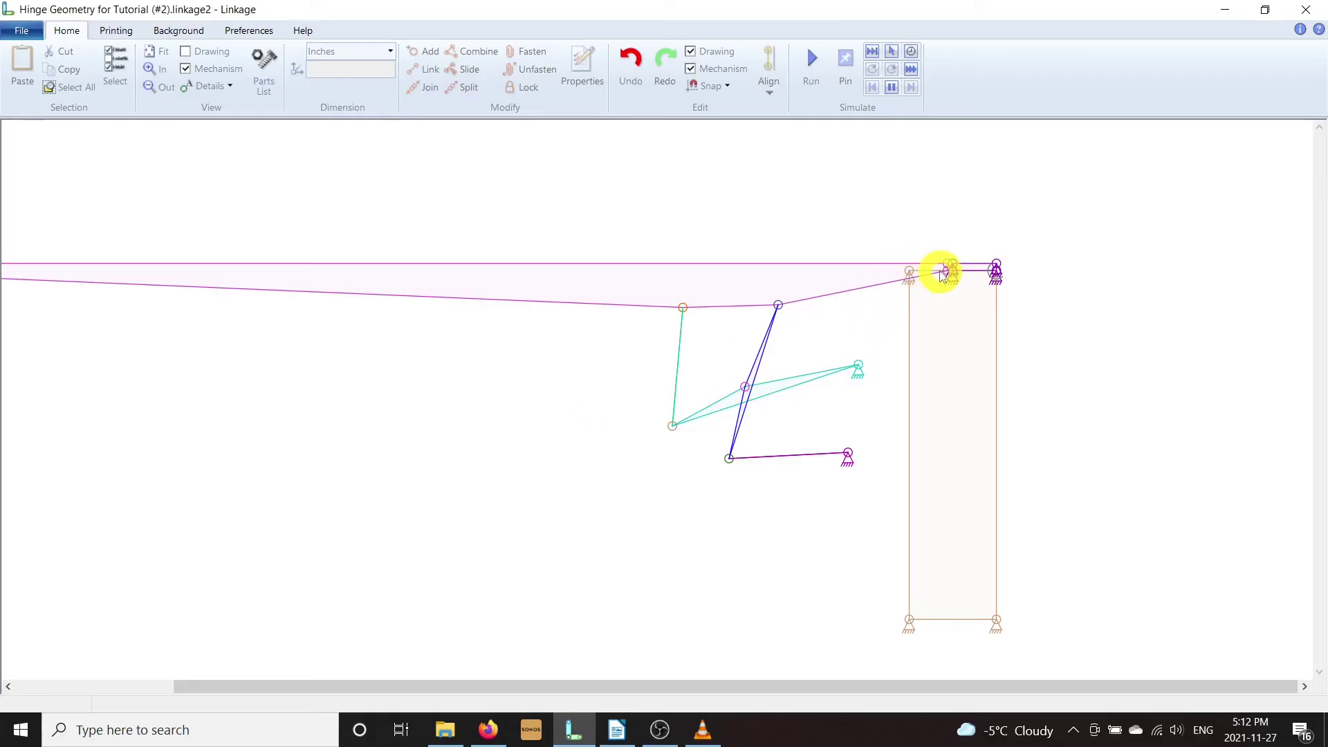
# Step: Turn on Draw Motion Path for the cover's lower connector at the hinge end, at 1.313, 0
pyautogui.scroll(5, 941, 273)
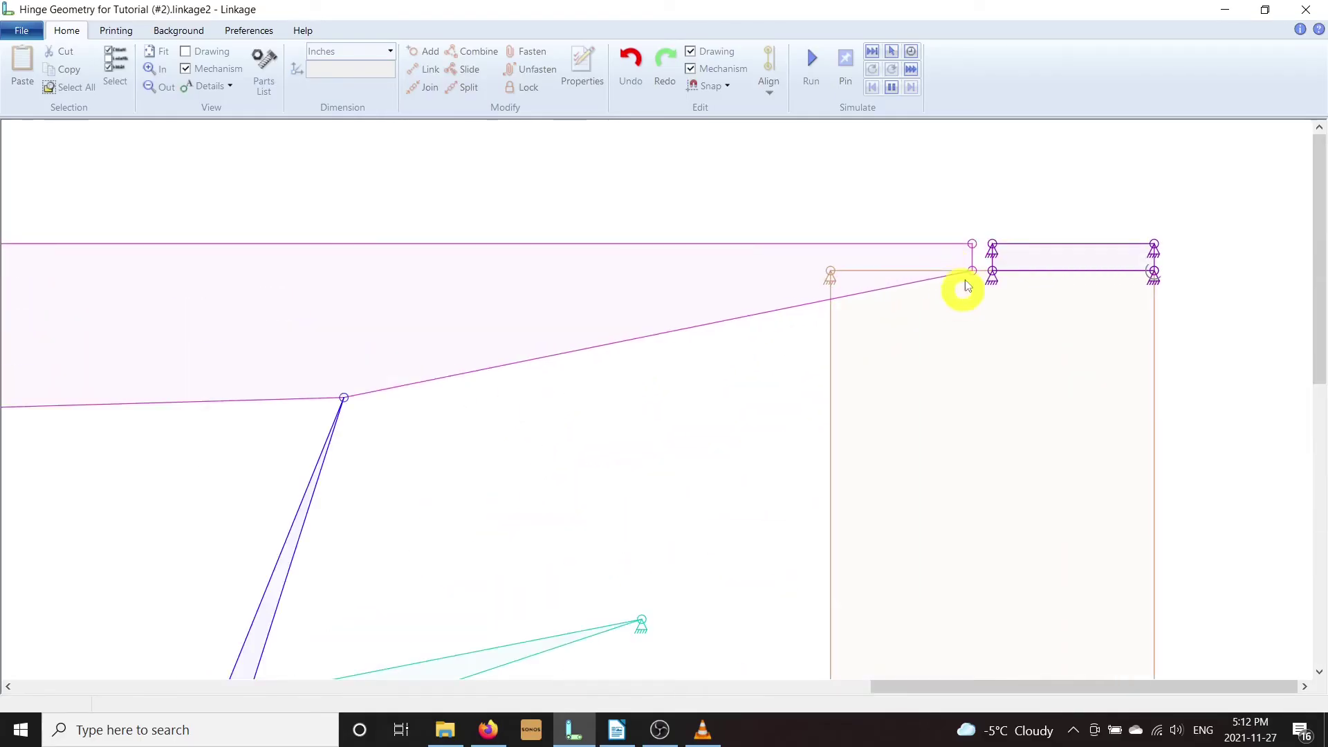
pyautogui.doubleClick(972, 271)
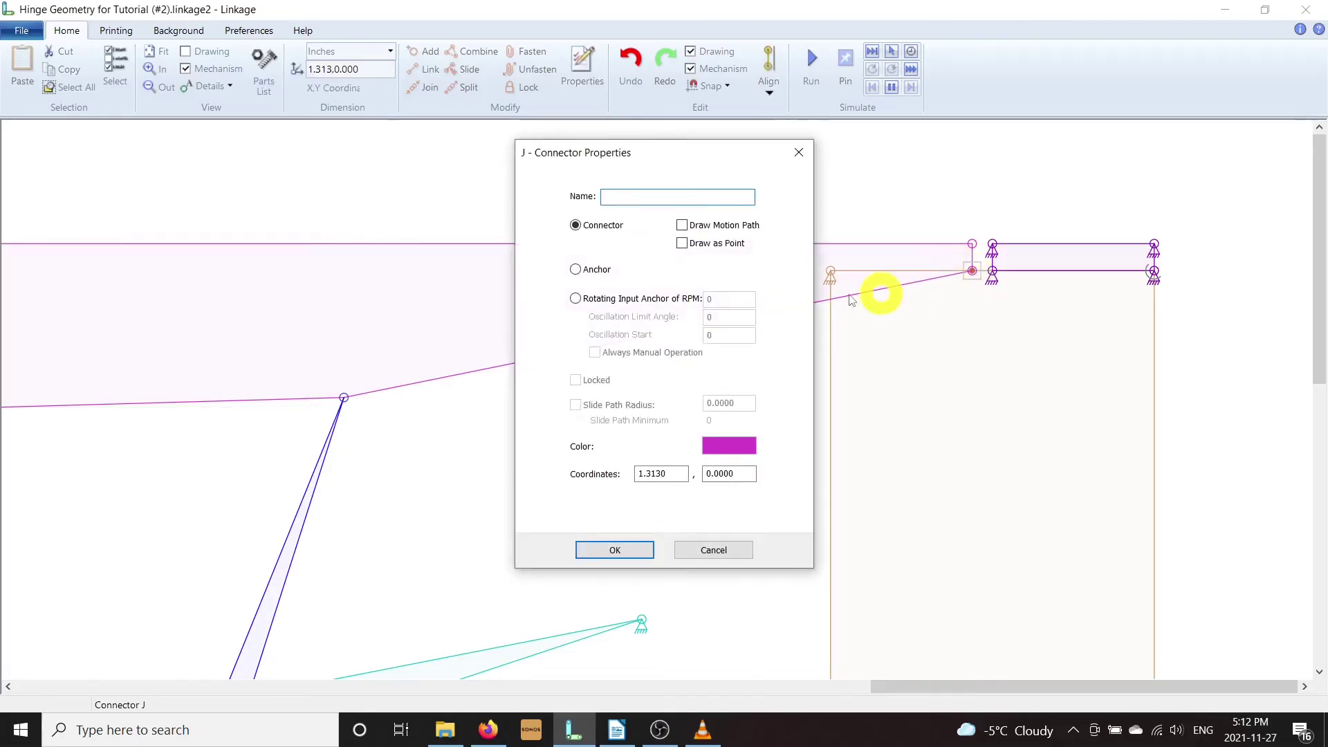
pyautogui.click(682, 227)
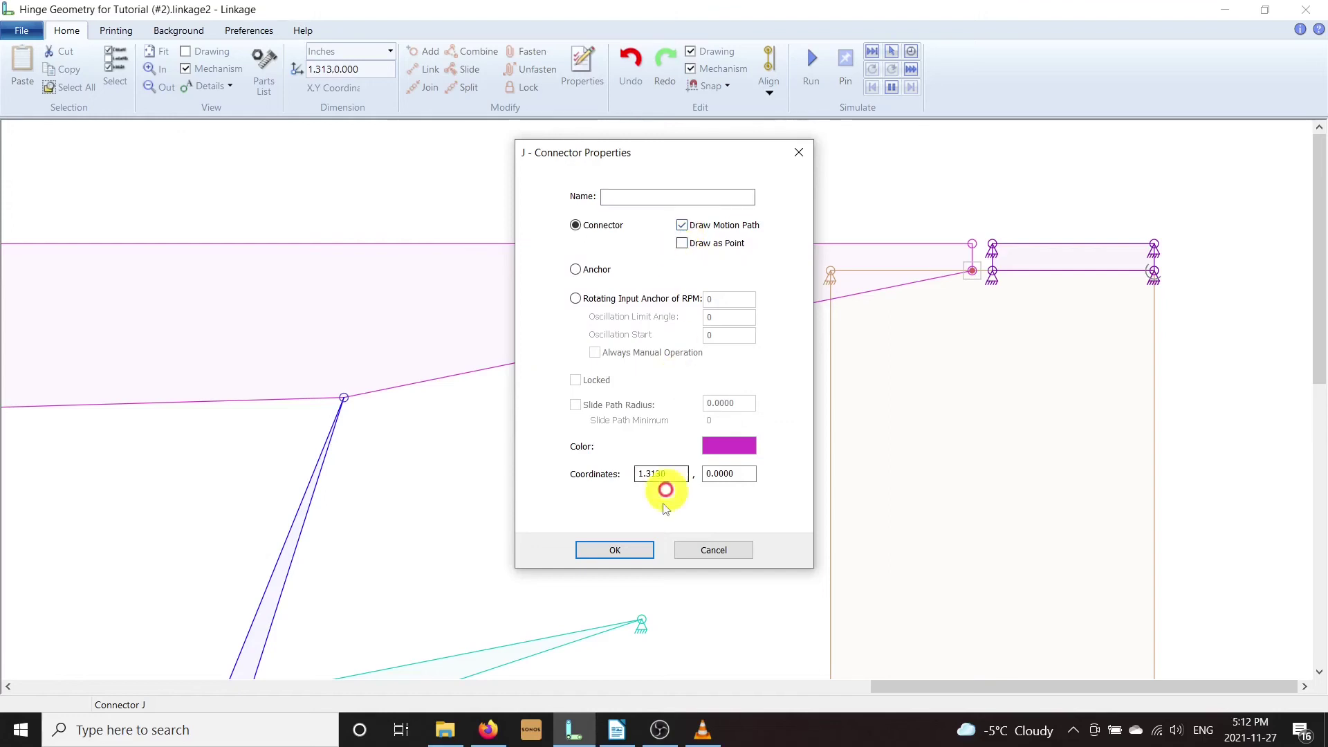
pyautogui.click(608, 547)
# Step: Turn on Draw Motion Path for the cover's lower connector at the far free end, at -37.687, 0
pyautogui.scroll(-2, 611, 540)
pyautogui.scroll(-1, 612, 539)
pyautogui.moveTo(552, 528); pyautogui.dragTo(1008, 481)
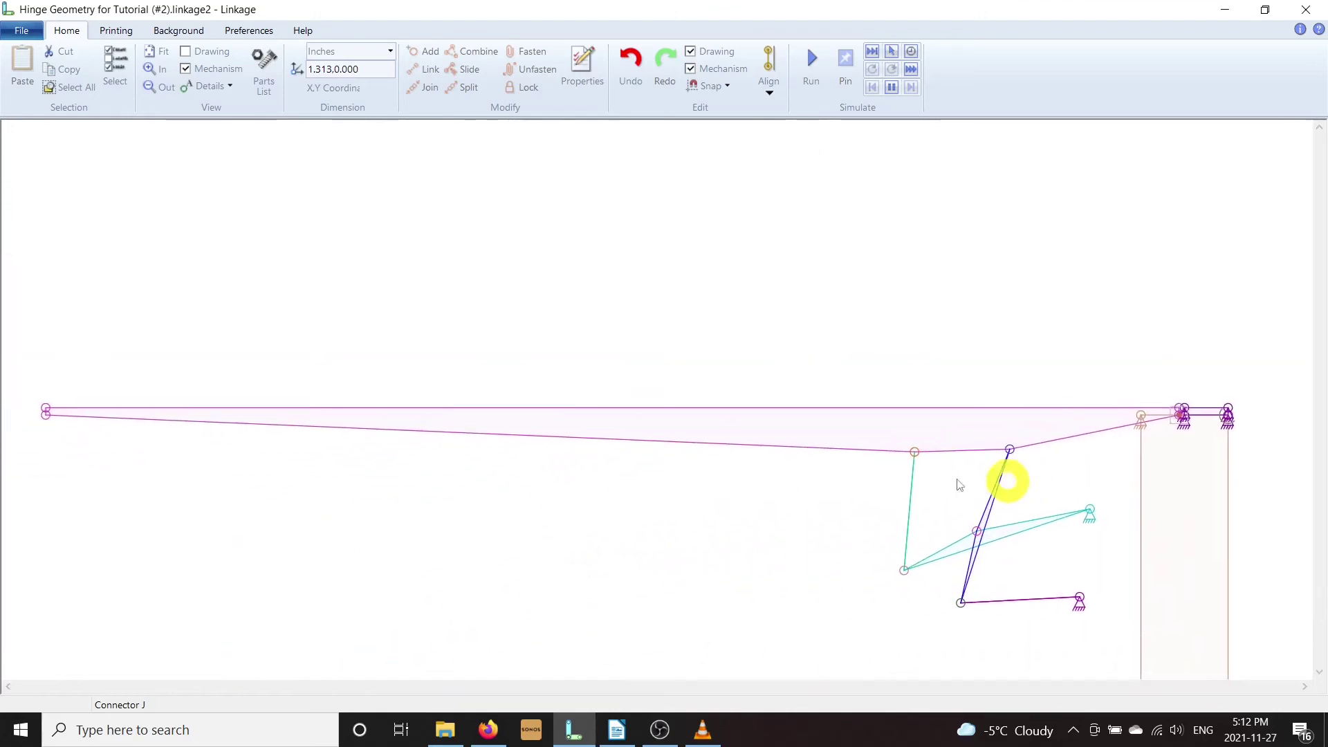
pyautogui.doubleClick(44, 418)
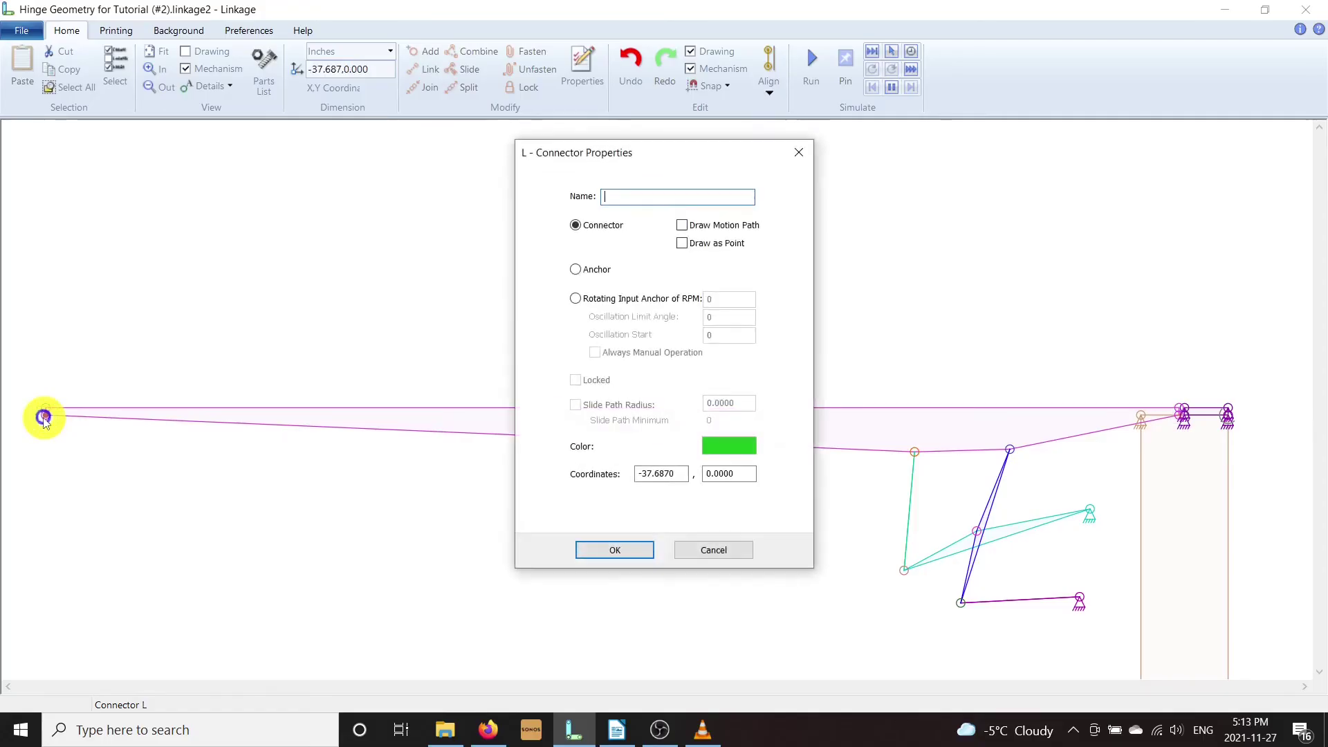
pyautogui.click(682, 231)
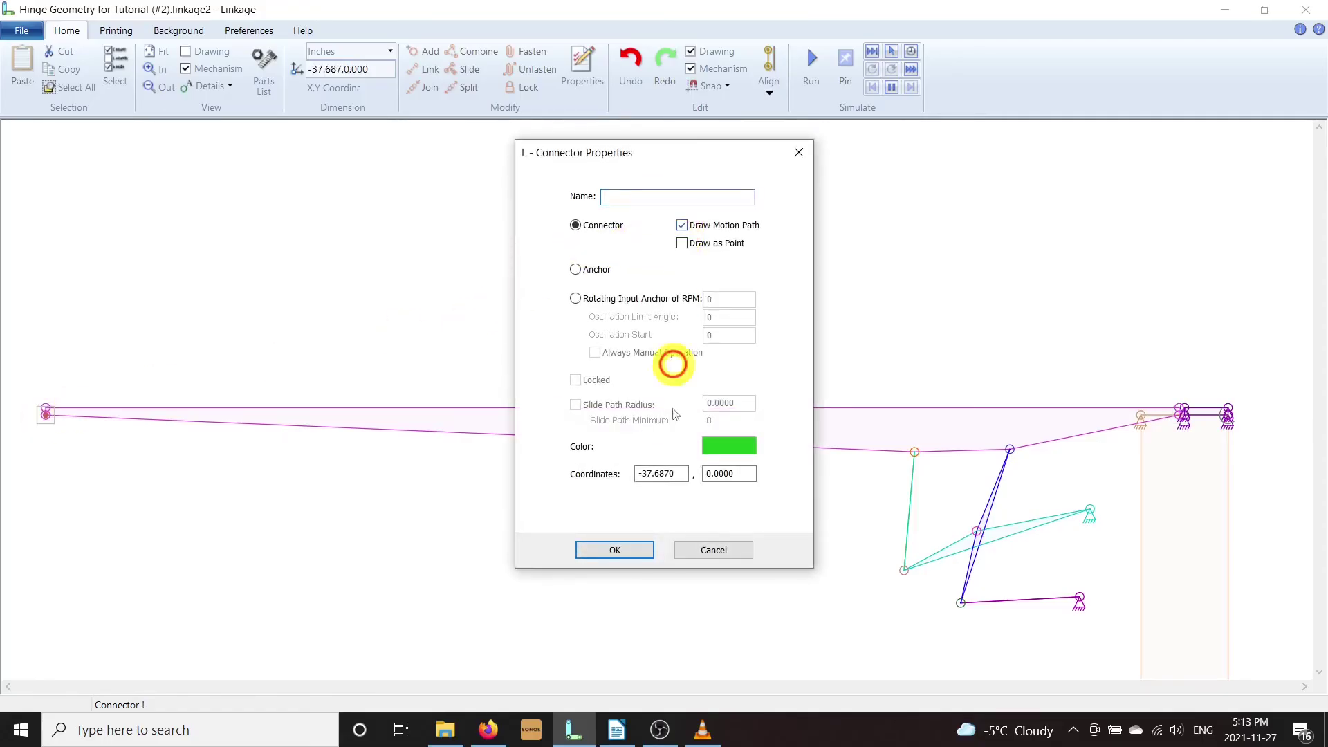
pyautogui.click(615, 550)
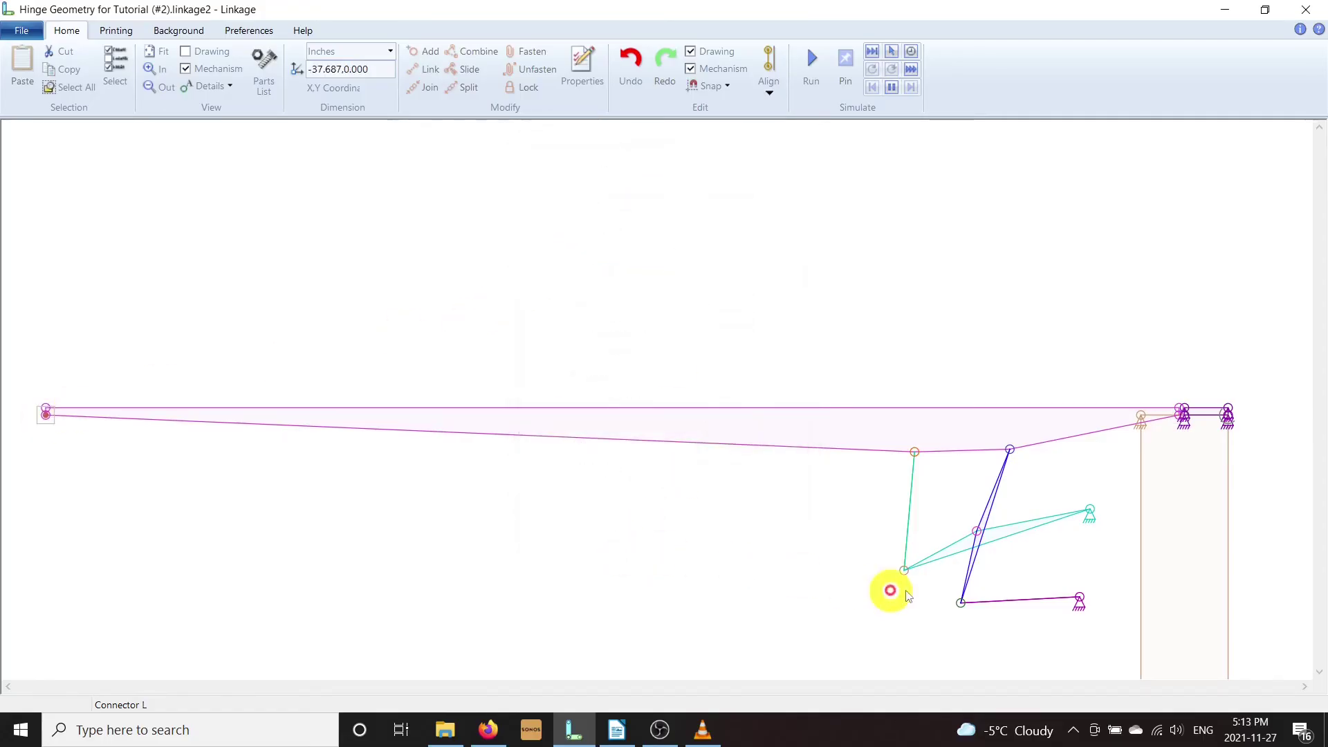
# Step: Make the lower anchor beside the tall rectangle a rotating input anchor with a speed of 4 RPM
pyautogui.doubleClick(1079, 599)
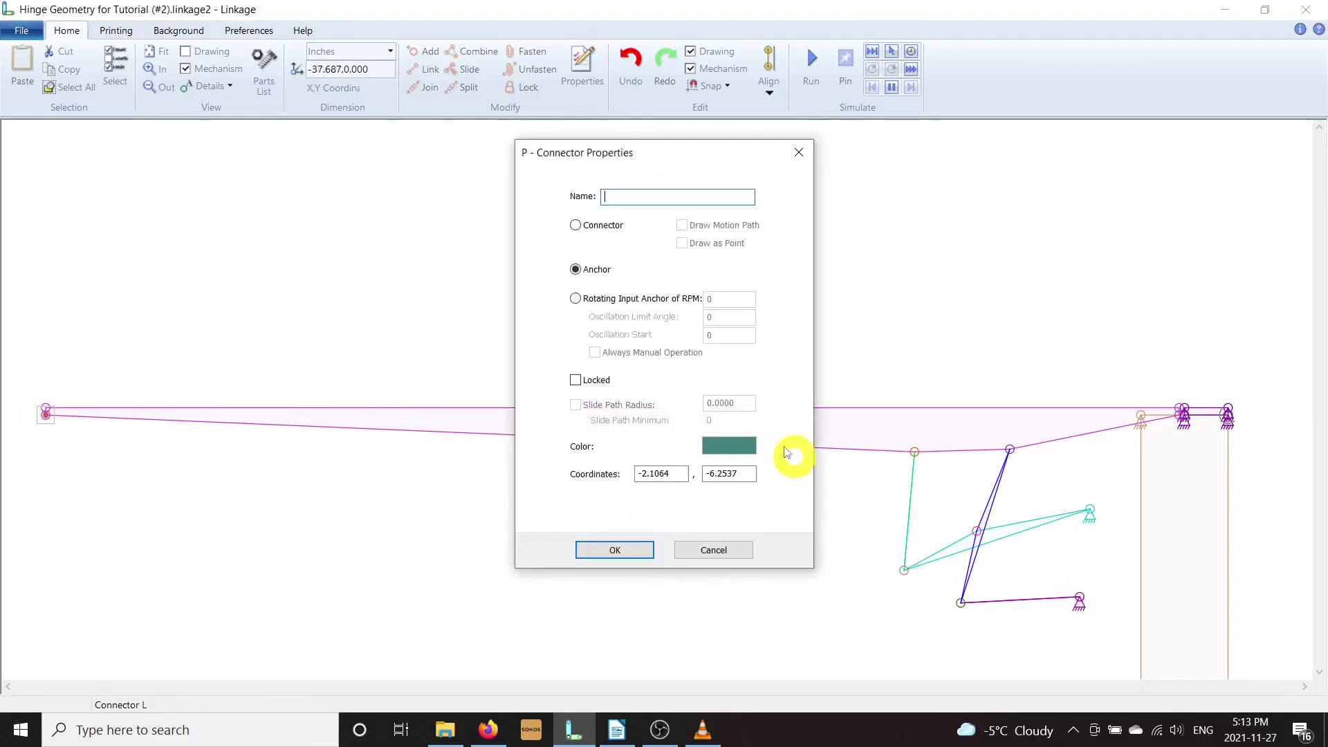
pyautogui.click(574, 299)
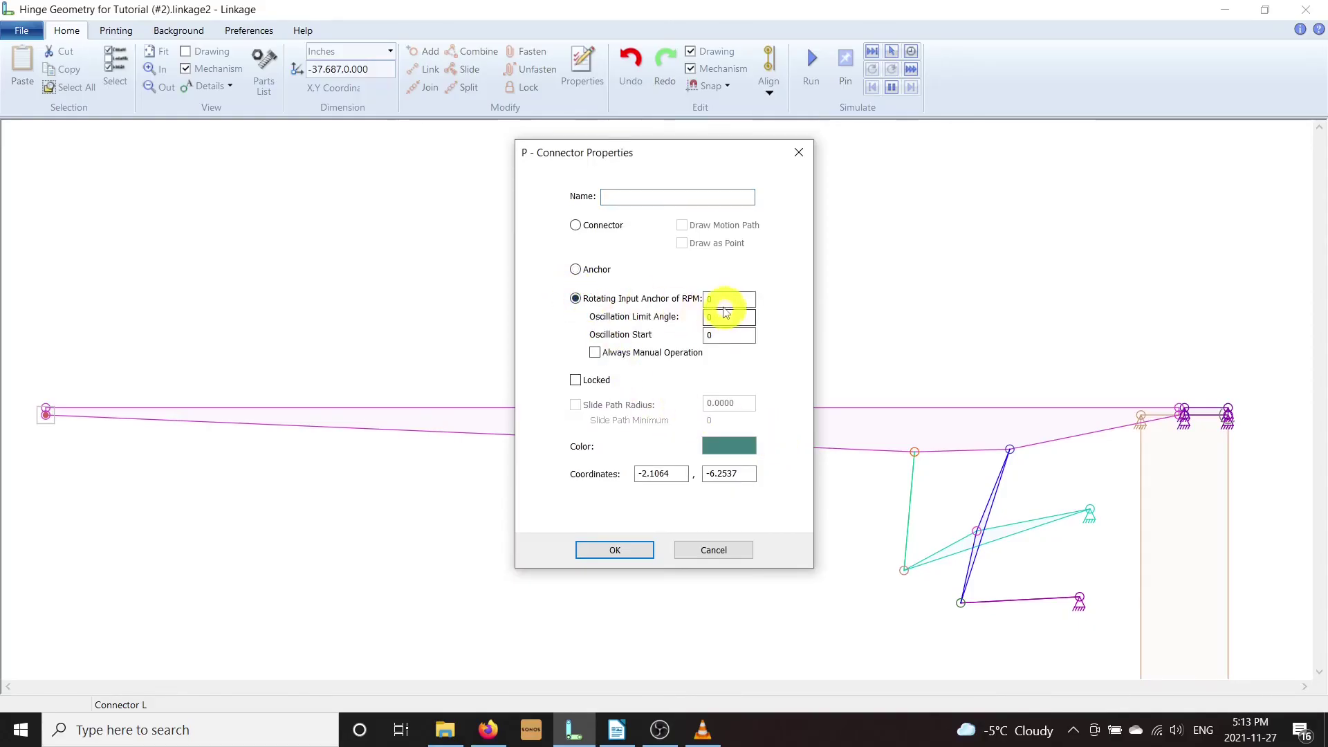
pyautogui.doubleClick(722, 297)
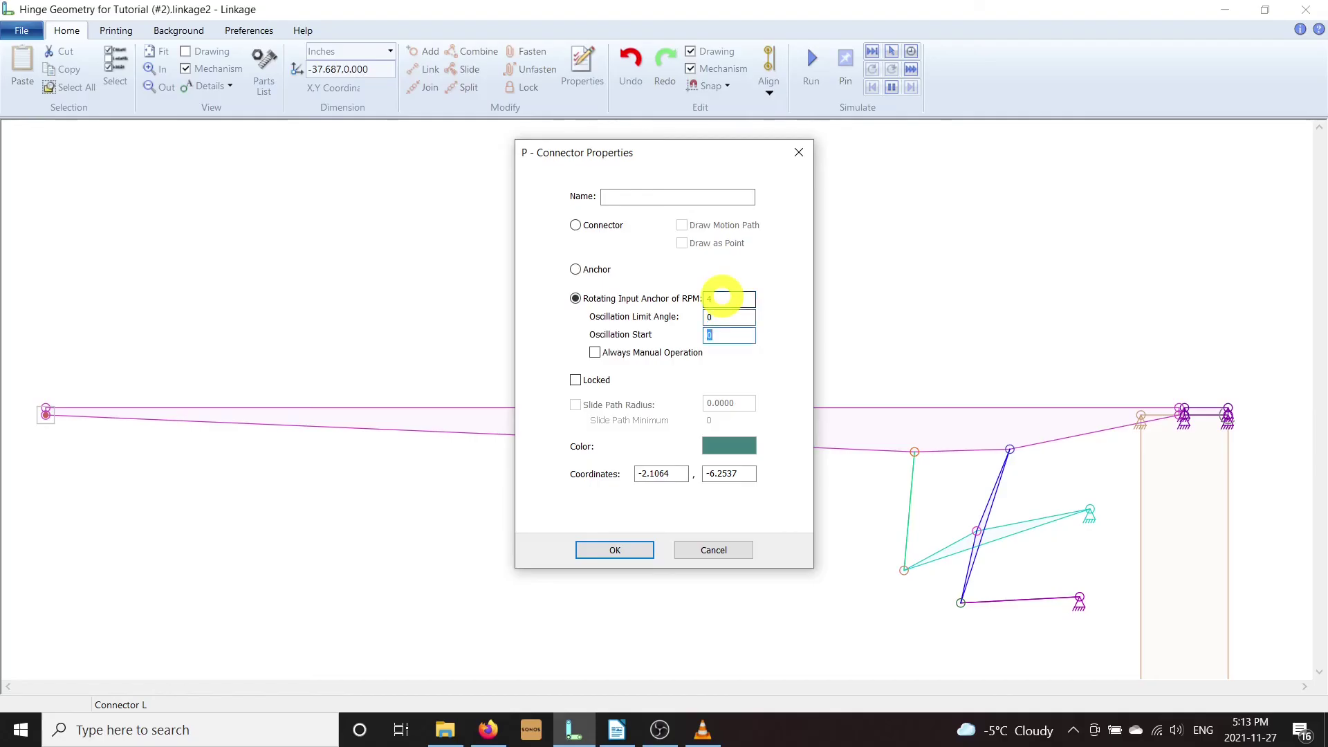
pyautogui.click(615, 549)
# Step: Run the simulation with the whole mechanism in view to trace the cover's opening path
pyautogui.scroll(-1, 804, 521)
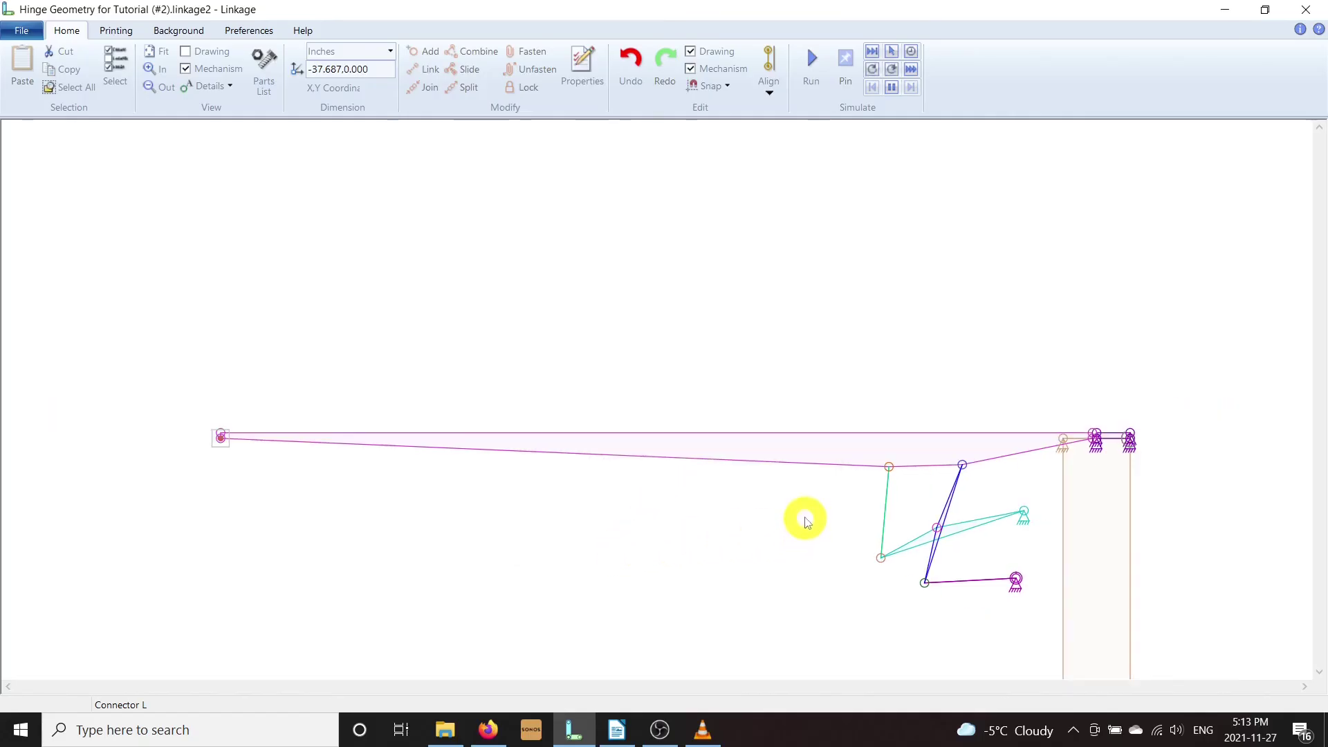
pyautogui.moveTo(804, 520); pyautogui.dragTo(754, 424)
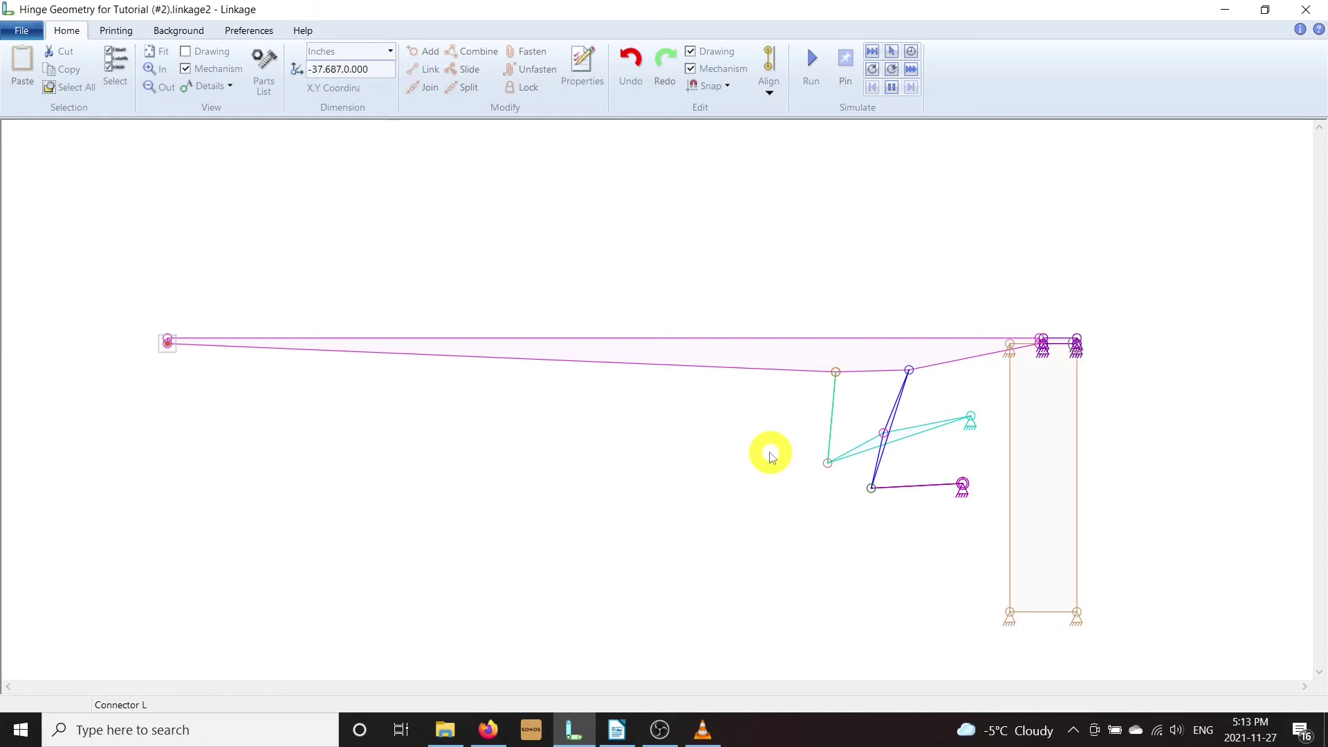
pyautogui.scroll(-2, 772, 457)
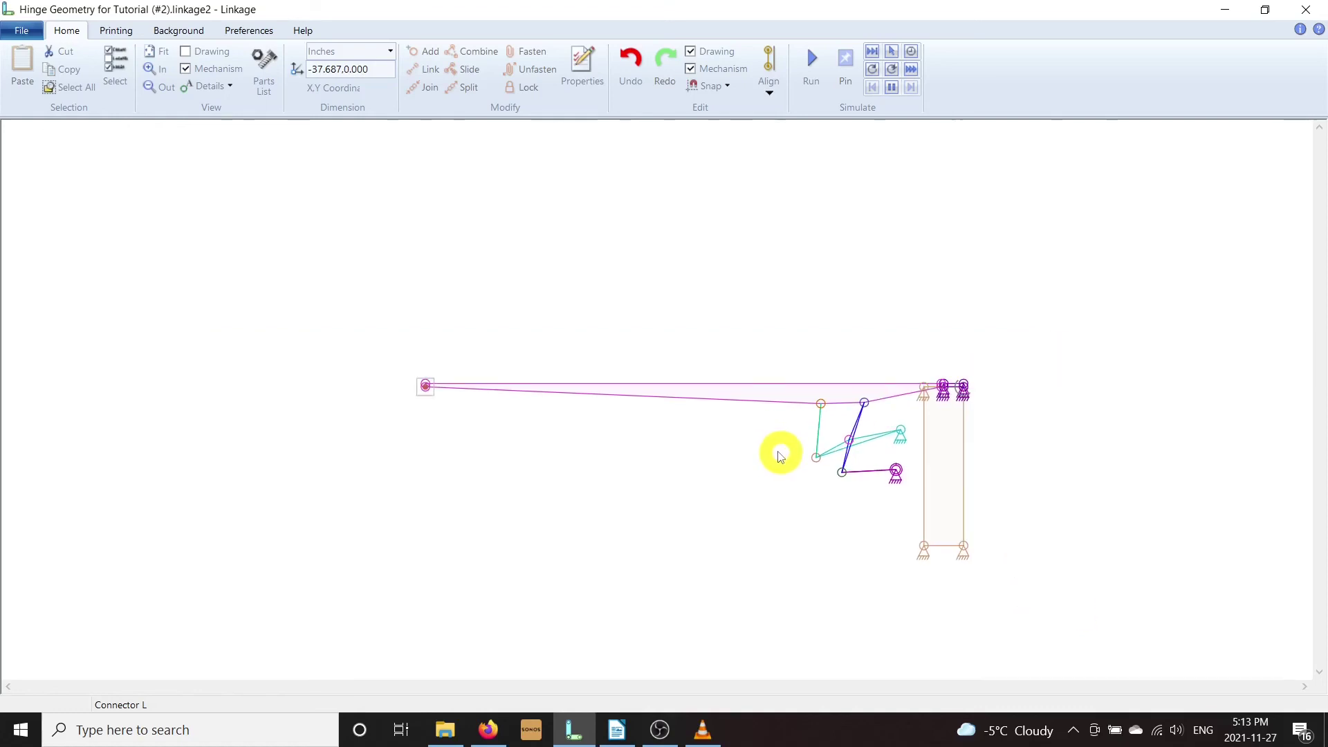
pyautogui.moveTo(775, 454); pyautogui.dragTo(795, 457)
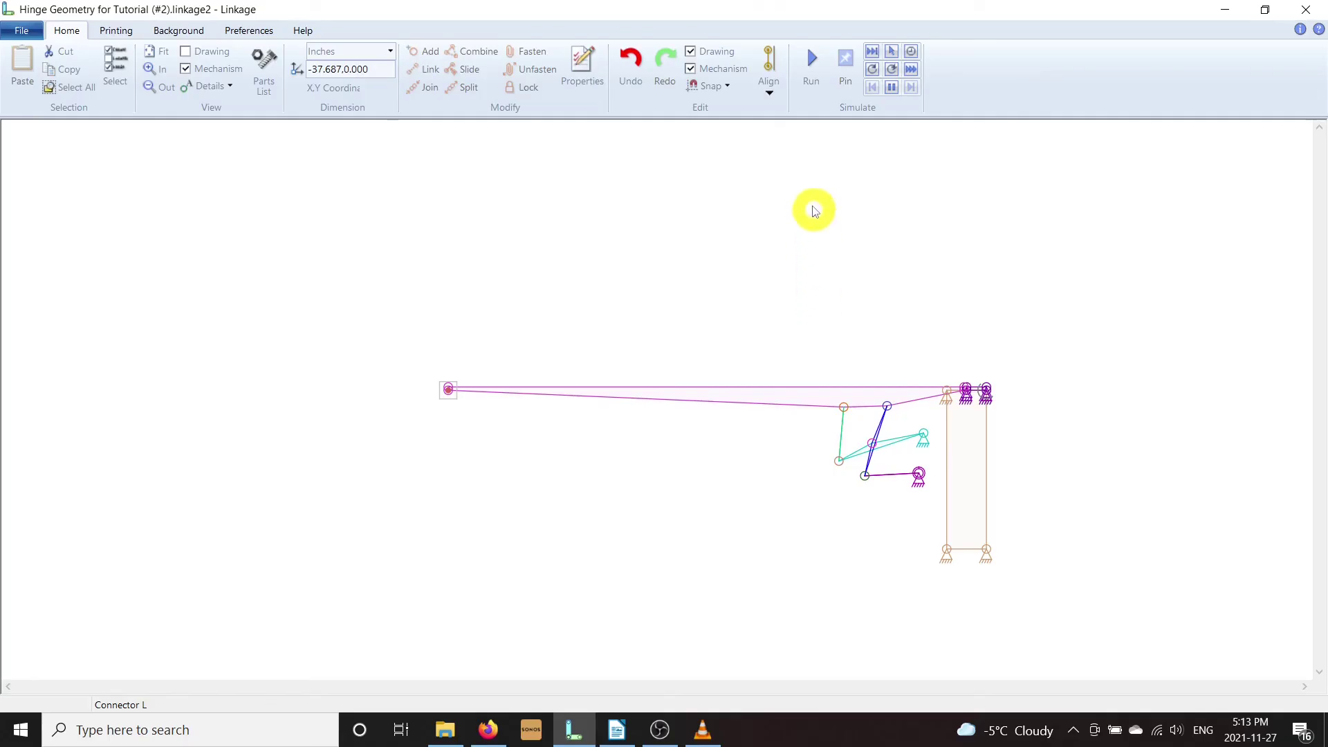
pyautogui.click(804, 84)
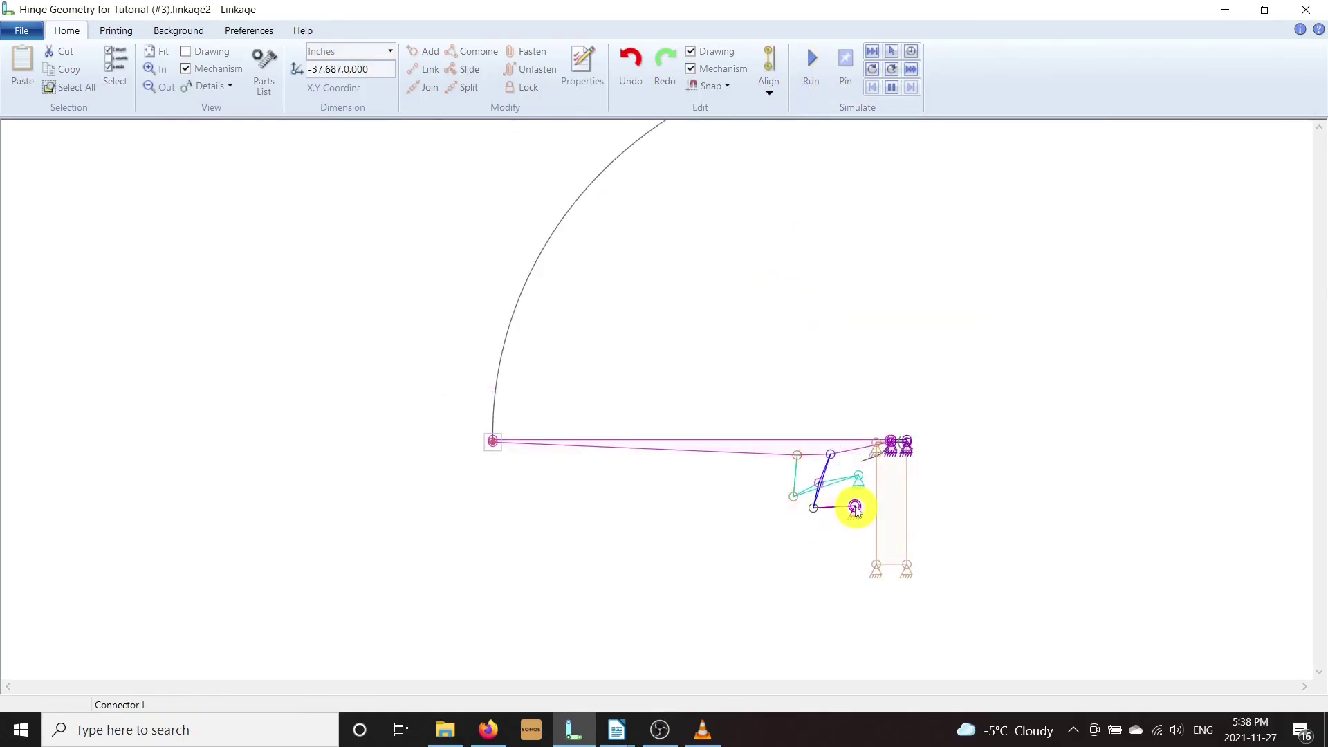
# Step: Set the rotating input anchor's Oscillation Start to 80
pyautogui.doubleClick(855, 508)
pyautogui.doubleClick(714, 337)
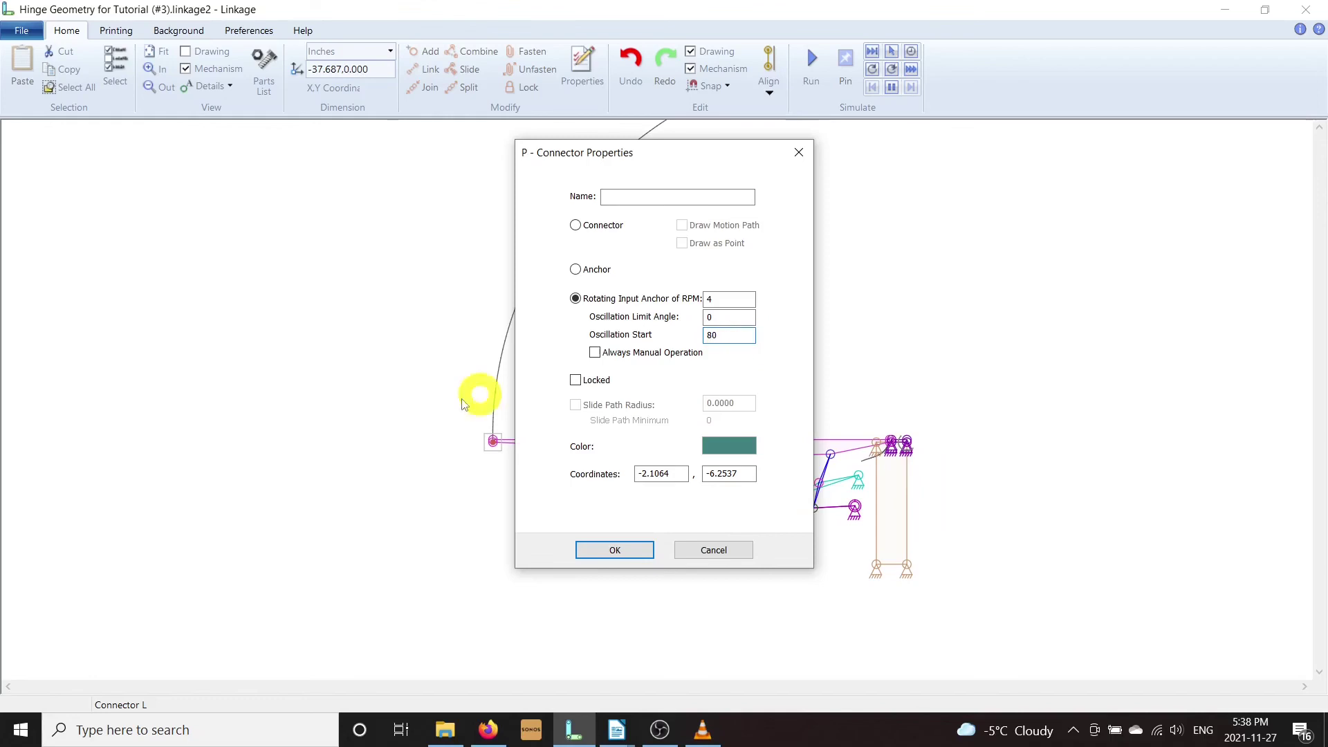
pyautogui.click(595, 552)
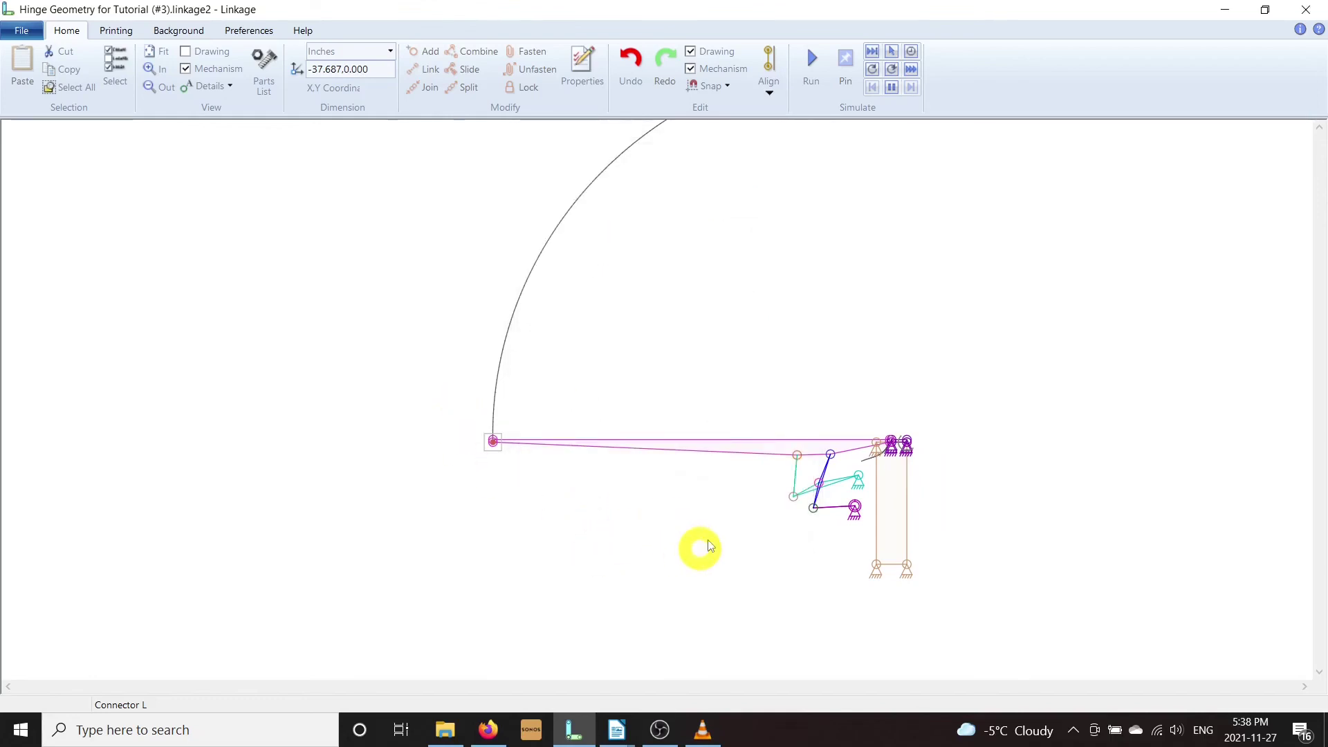
# Step: Move the connector at the end of the input link down to about -5.65, -10.0, and test the motion with a brief simulation
pyautogui.moveTo(814, 509); pyautogui.dragTo(814, 547)
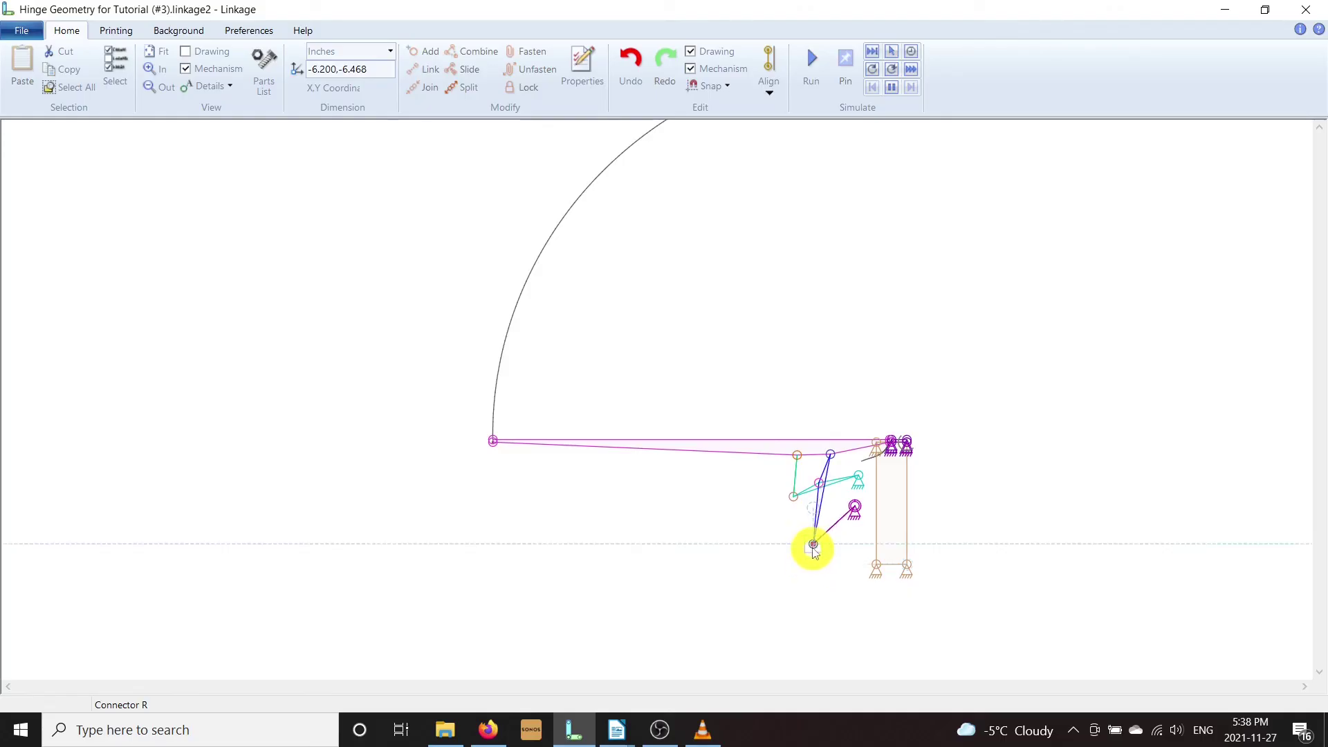
pyautogui.click(812, 75)
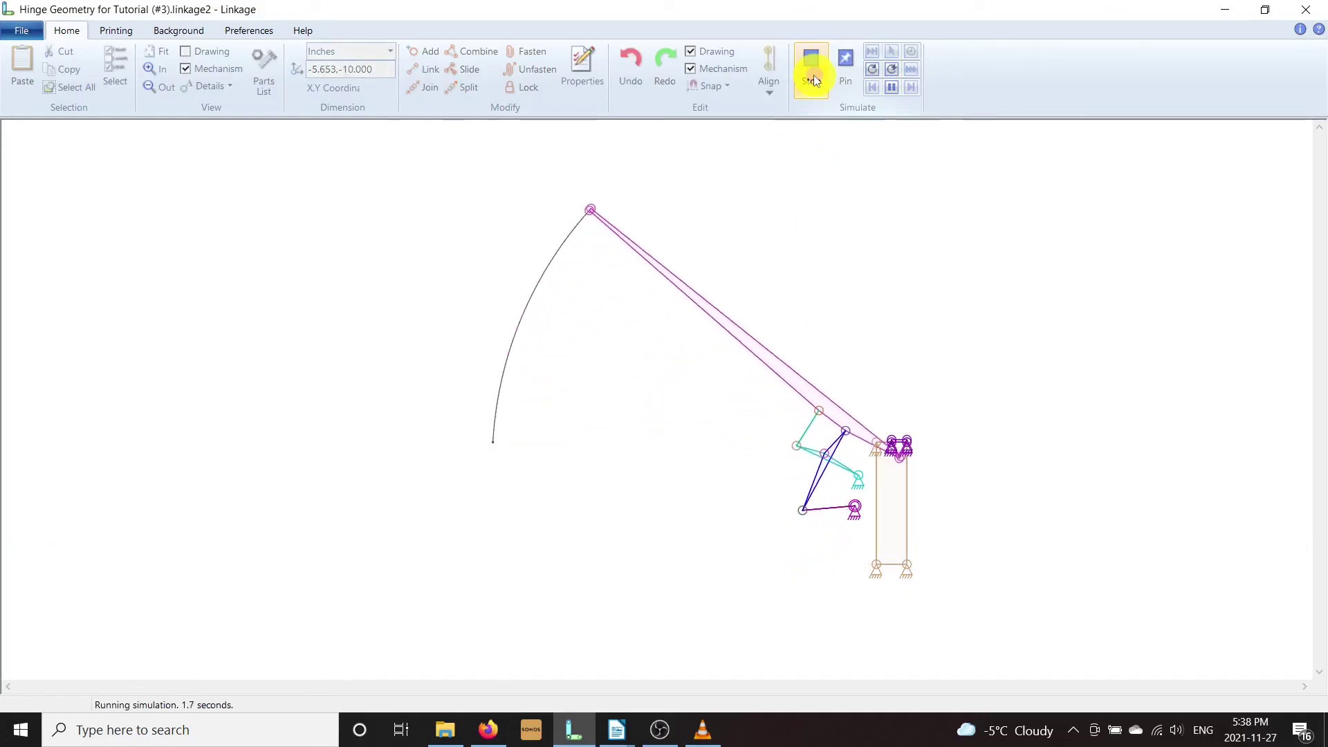
pyautogui.click(814, 79)
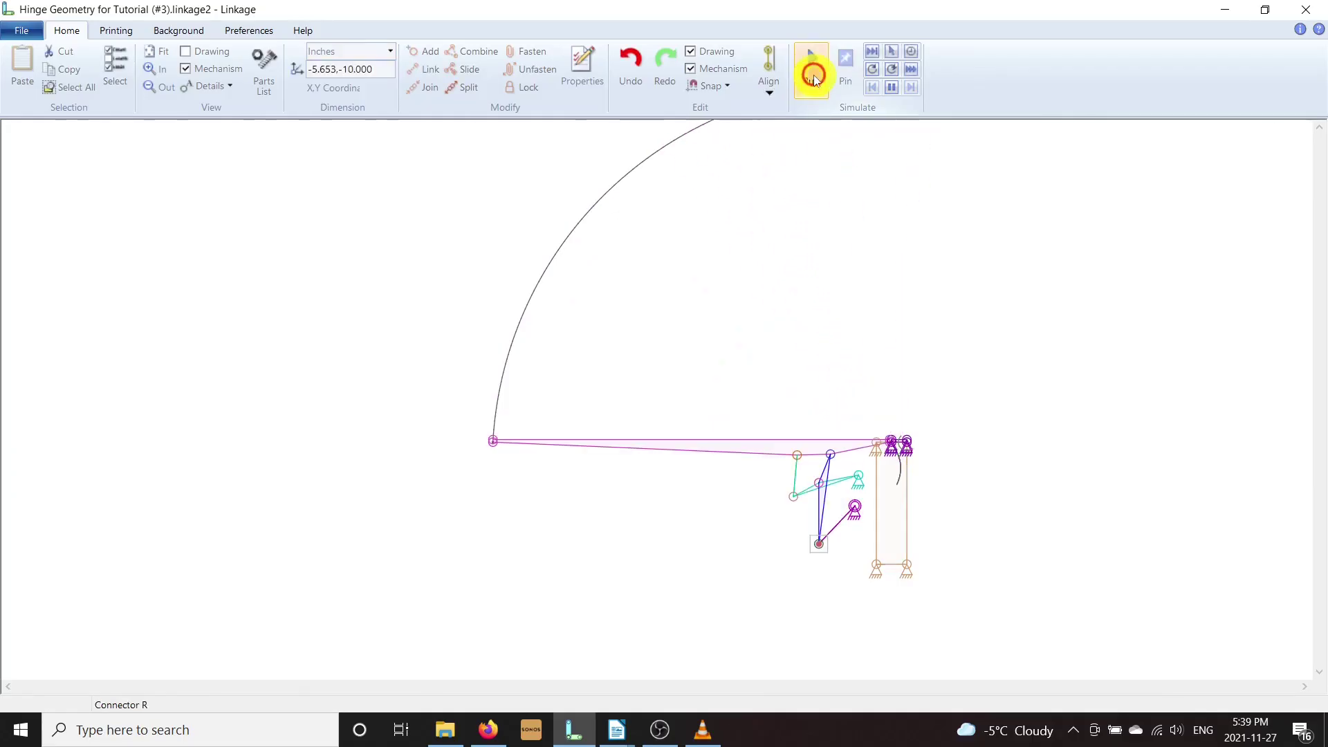
# Step: Lower the leftmost linkage connector, shift the middle connector to about -6.4, -5.0, and briefly simulate the changed geometry
pyautogui.moveTo(795, 498); pyautogui.dragTo(781, 553)
pyautogui.moveTo(819, 483); pyautogui.dragTo(815, 501)
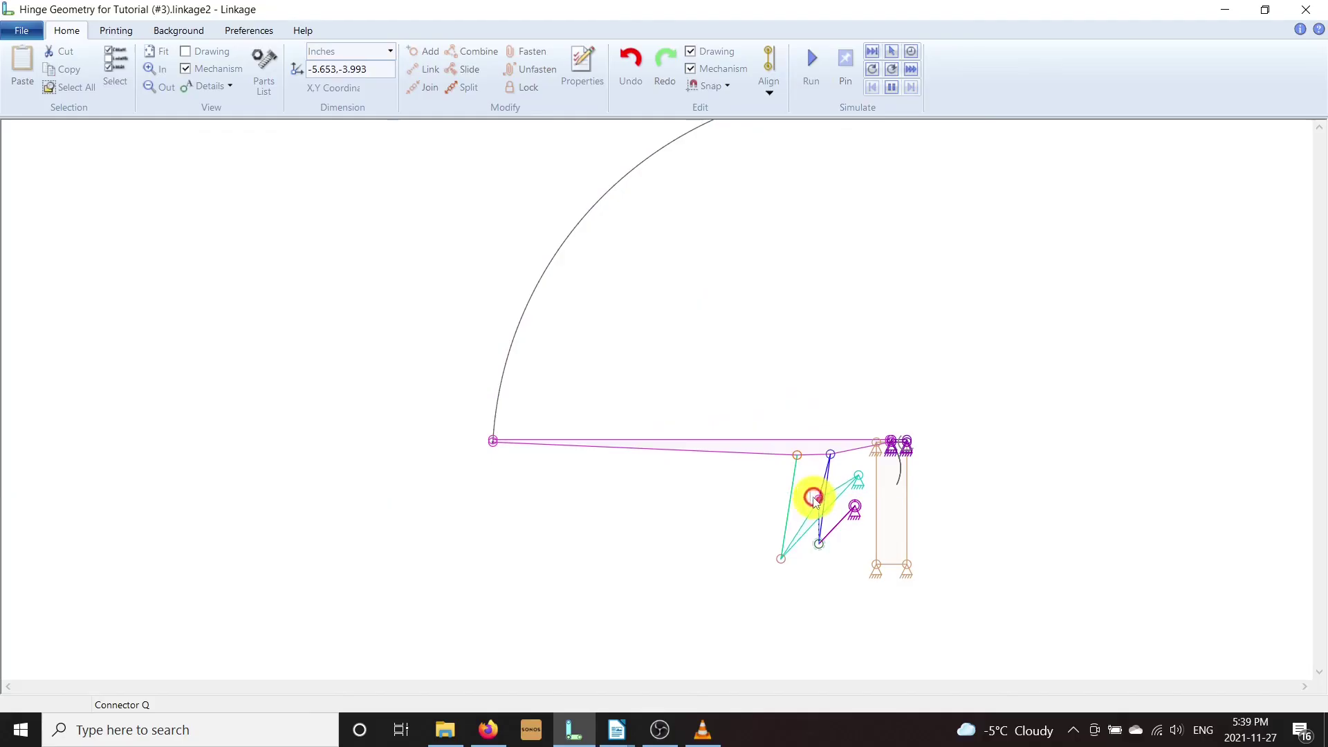
pyautogui.click(812, 65)
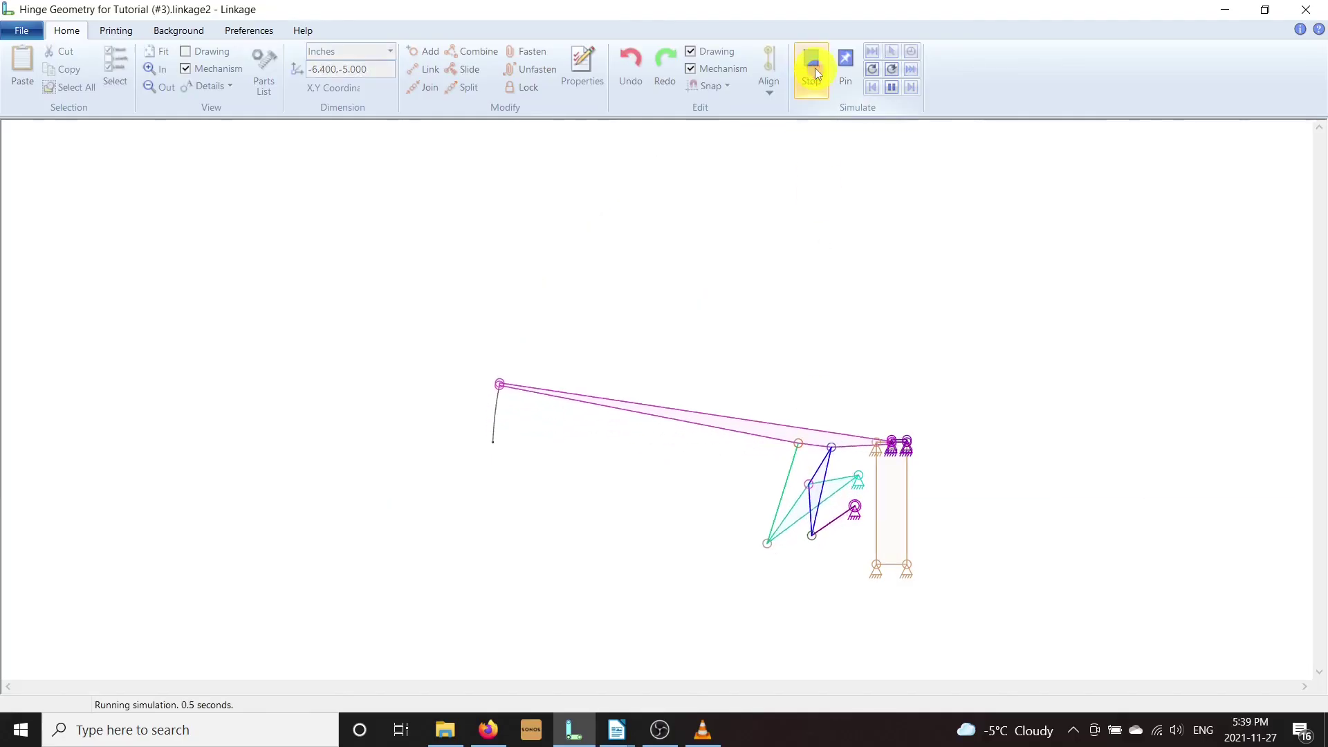
pyautogui.click(815, 68)
# Step: Raise the upper anchor beside the tall rectangle slightly and simulate the cover's opening motion with the adjusted linkage
pyautogui.moveTo(857, 478); pyautogui.dragTo(857, 470)
pyautogui.click(810, 76)
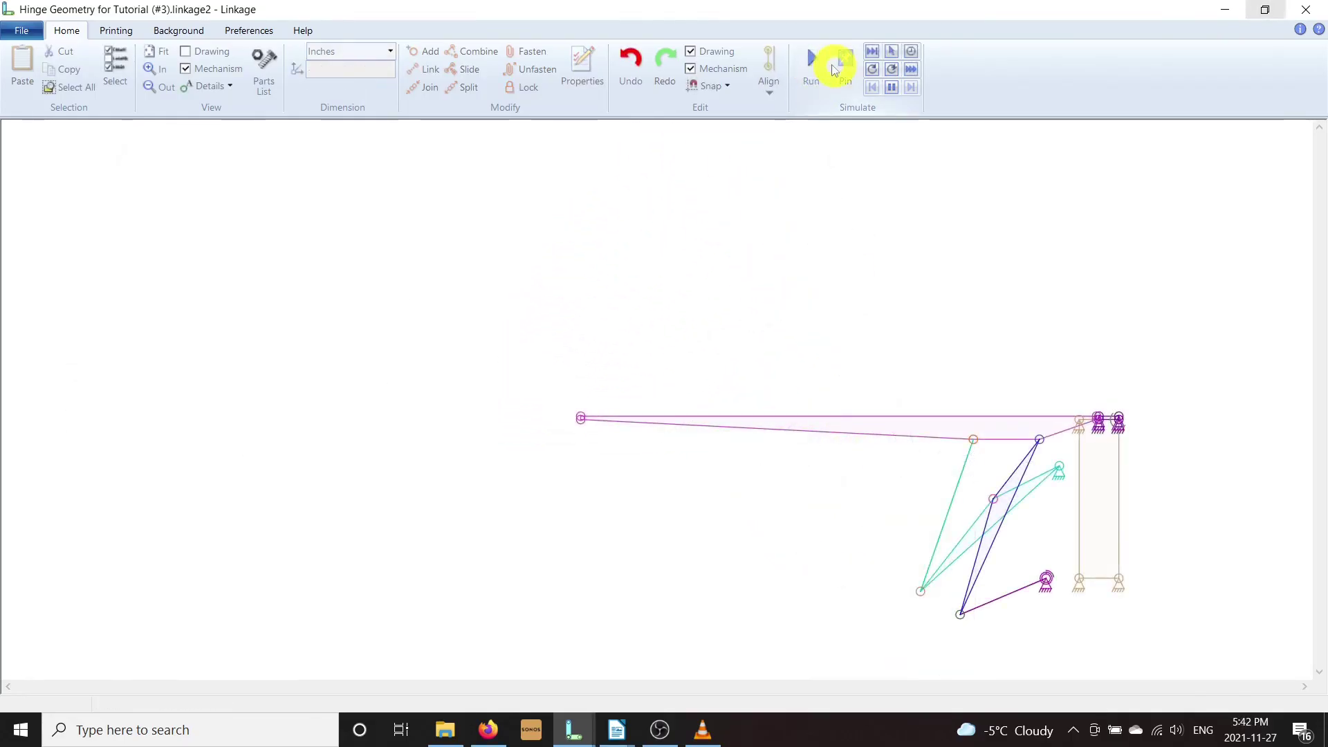
pyautogui.click(816, 66)
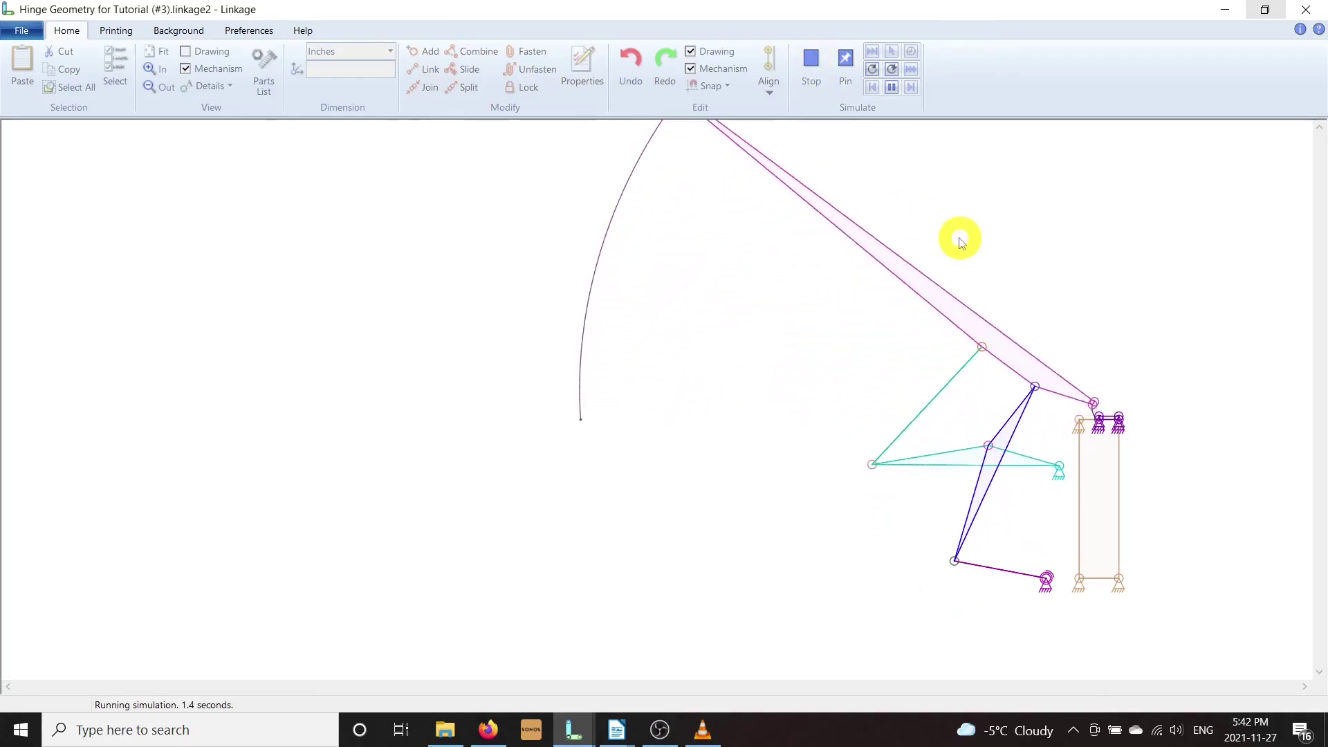